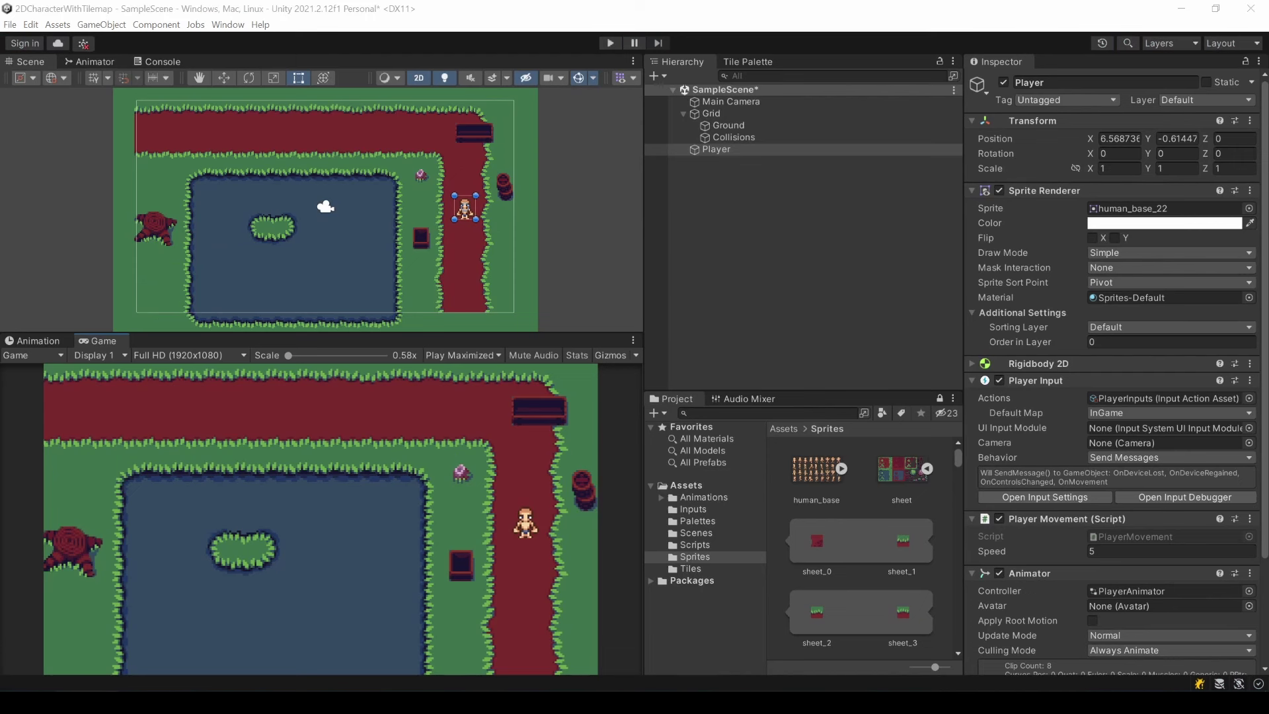
- Toggle the Ground tilemap off and back on to check which tiles it holds
click(715, 124)
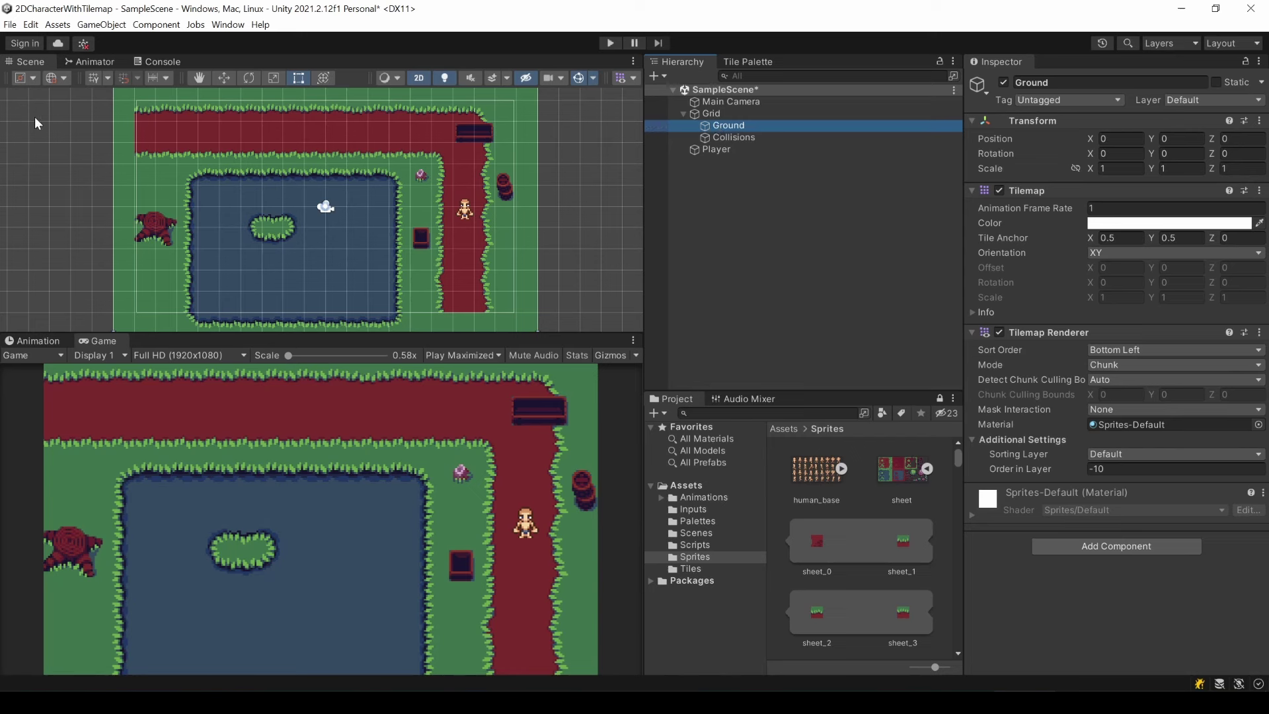
click(1003, 83)
click(1003, 83)
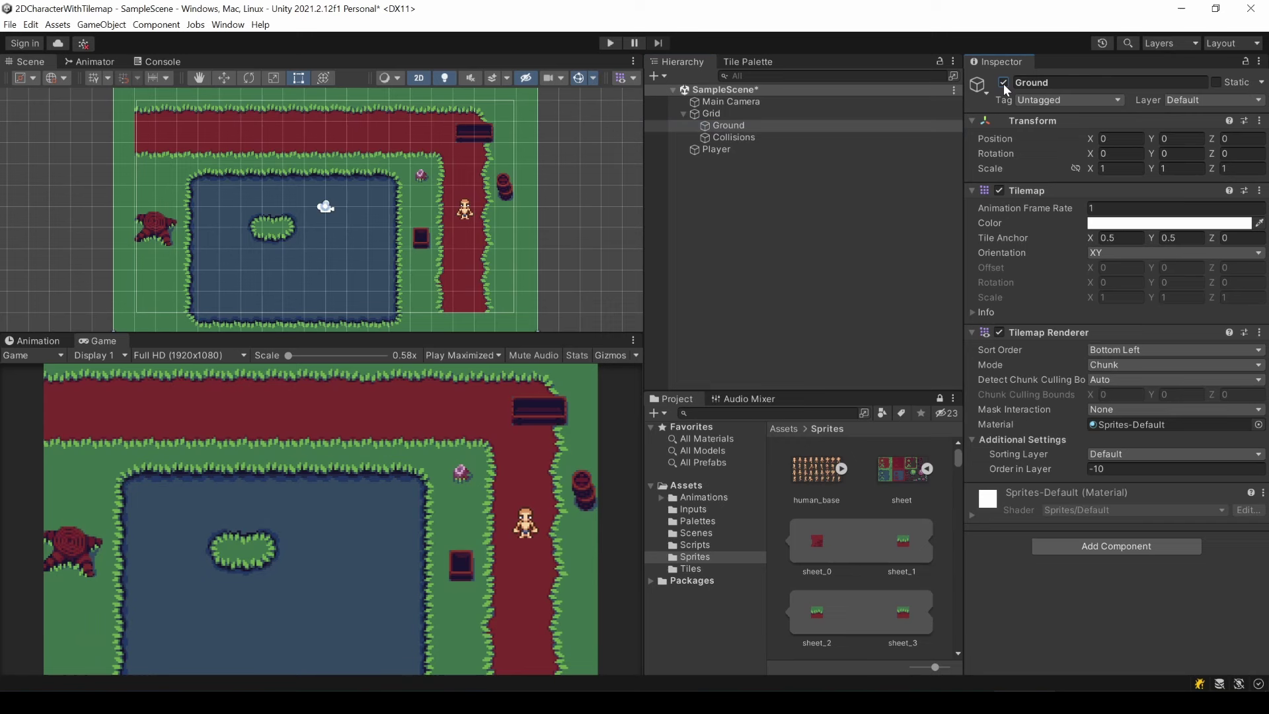
- Toggle the Collisions tilemap off and back on to check which obstacles and water tiles it holds
click(725, 135)
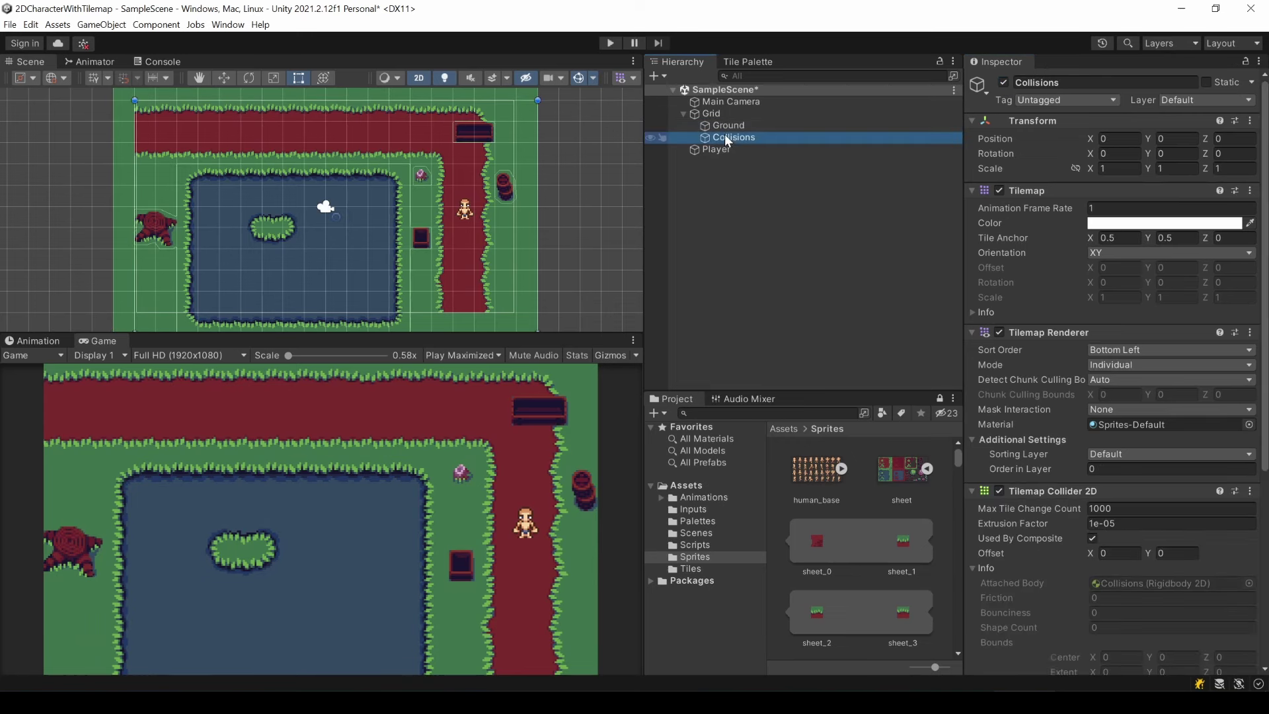
click(1002, 81)
click(1002, 82)
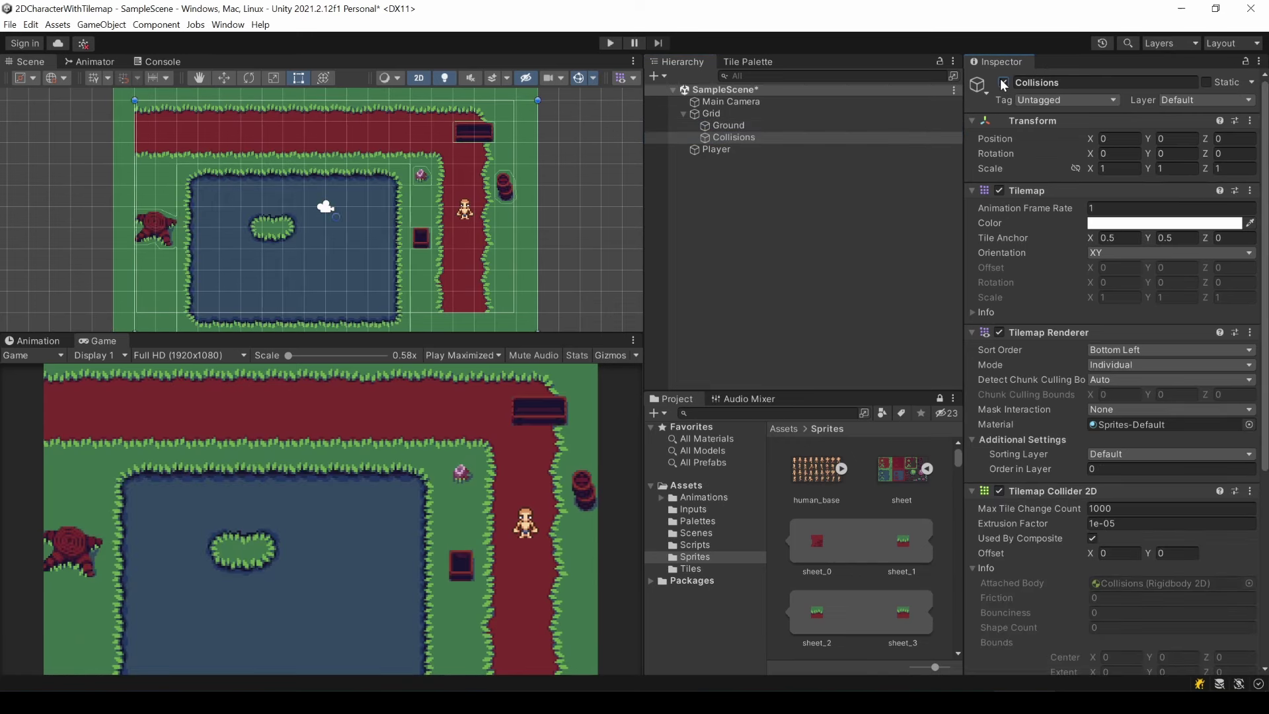
click(1003, 82)
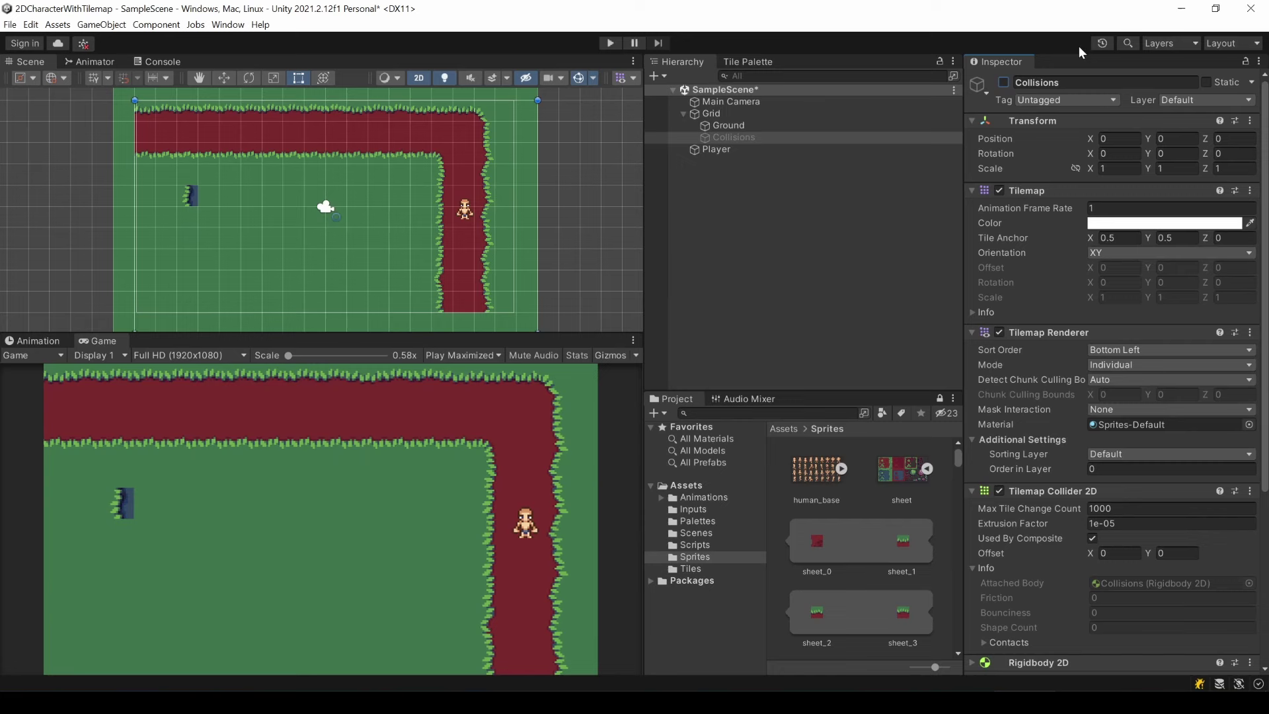
click(1003, 83)
- Inspect the Player object and play the scene, walking the character around on the pond to test its movement
click(716, 149)
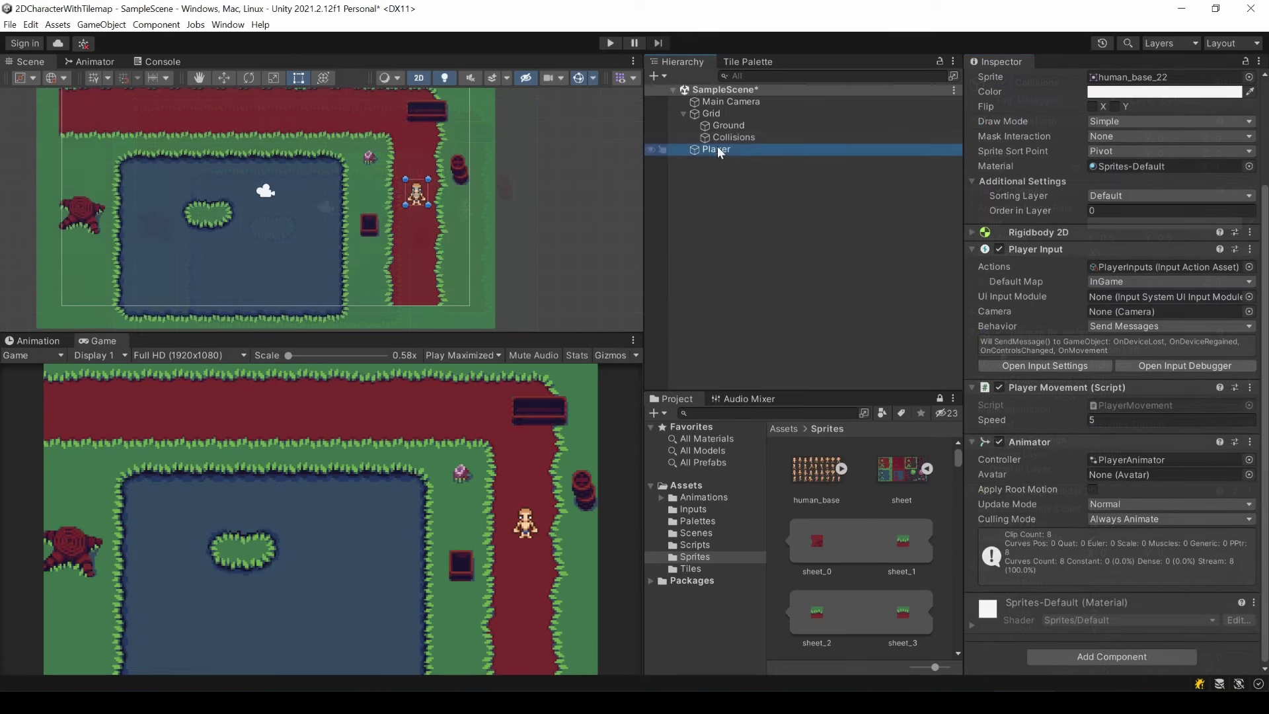
scroll(465, 212, up, 6)
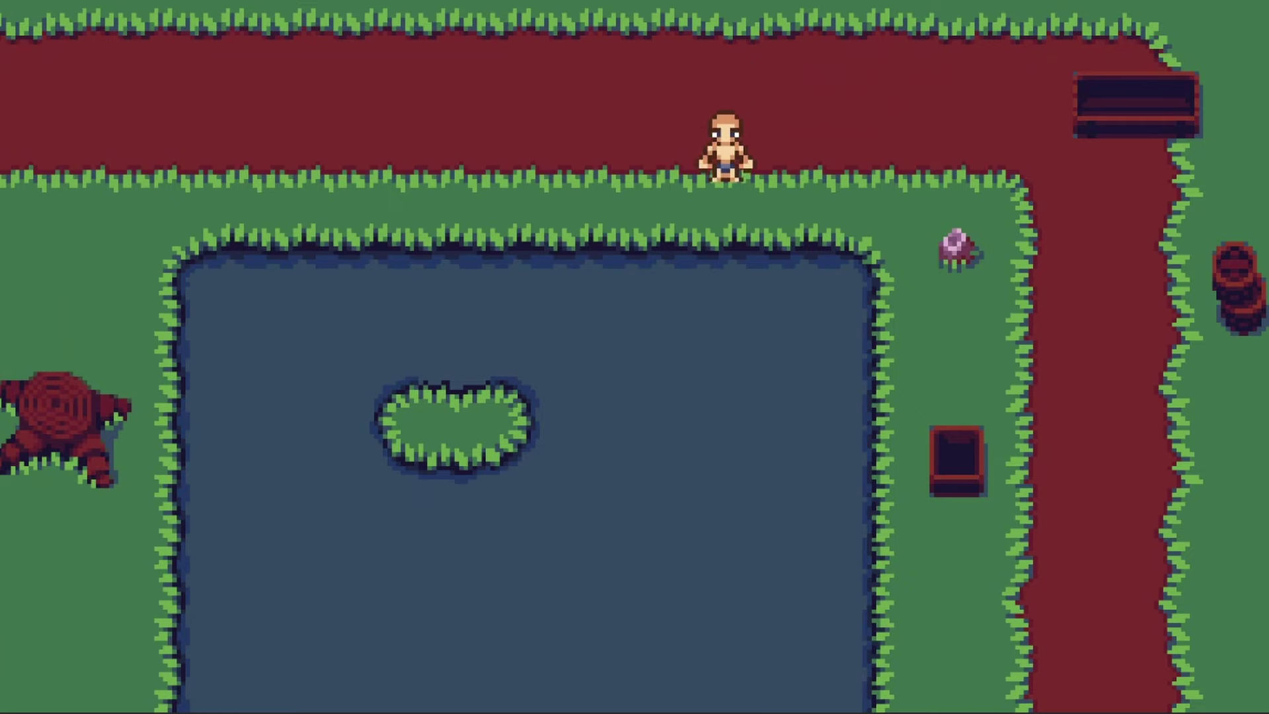
key(Down)
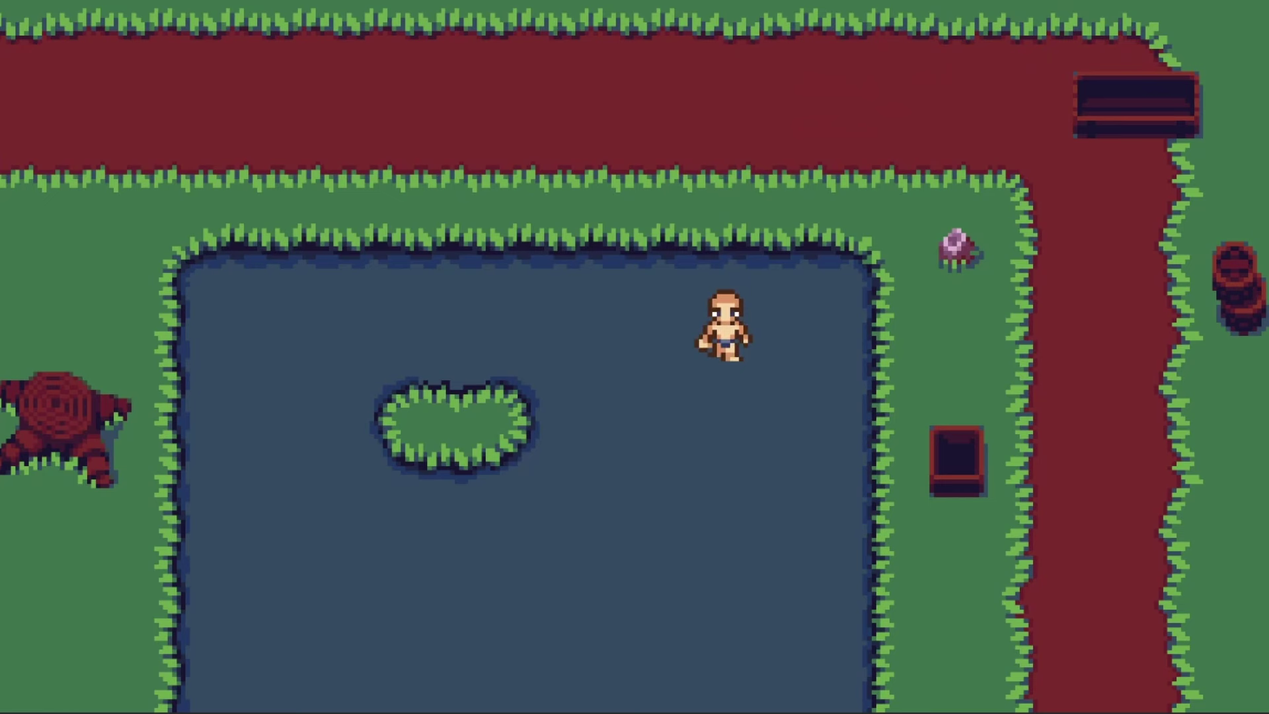
key(Right)
key(Left)
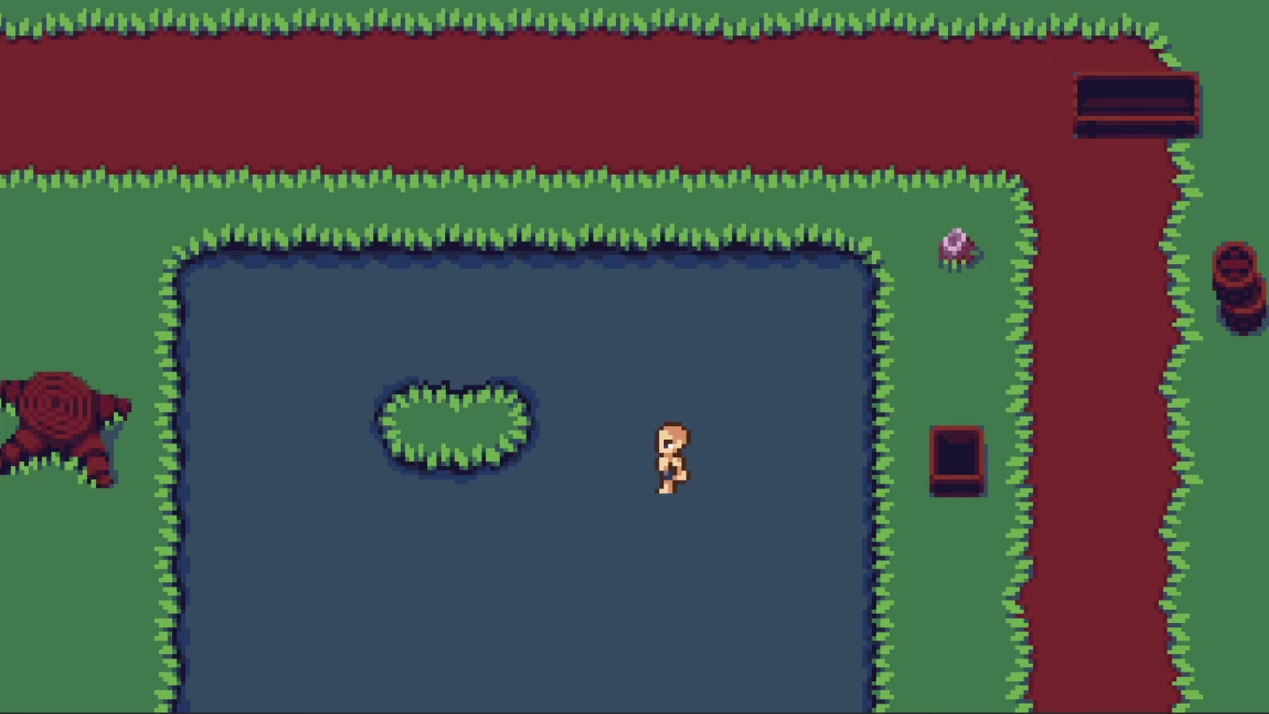
key(Up)
key(Right)
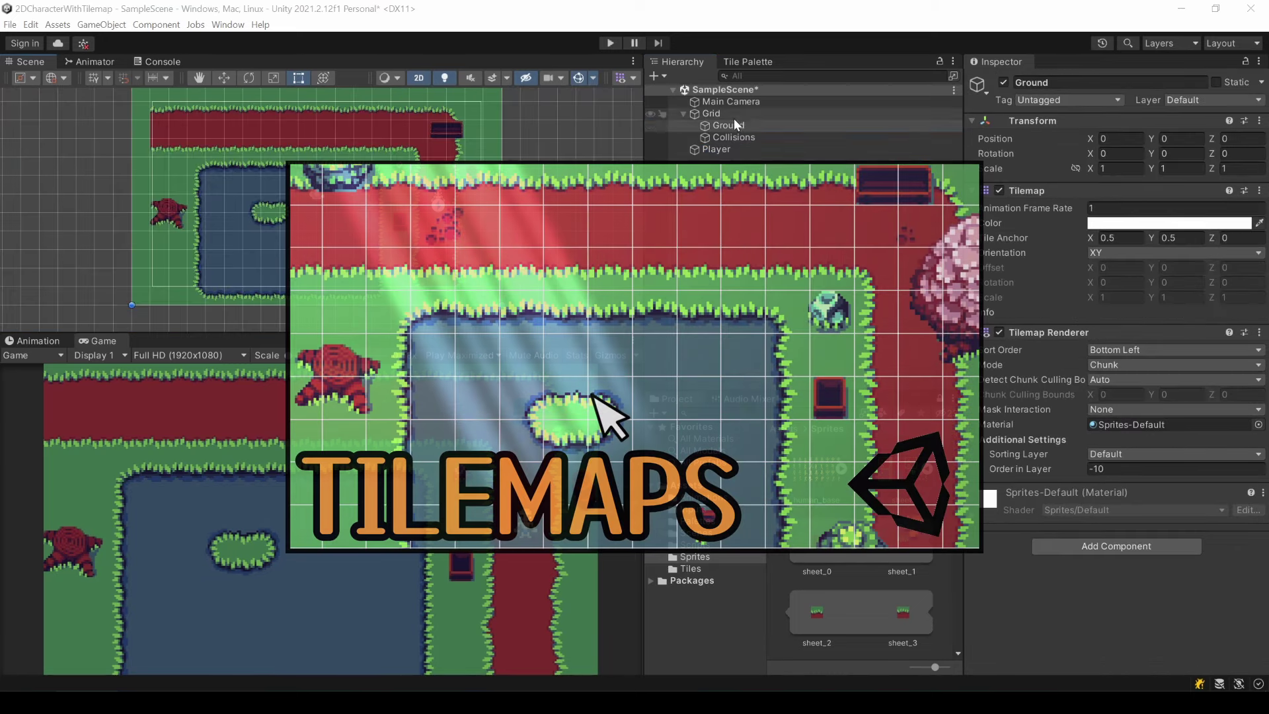
- Compare the Ground and Collisions tilemaps, leave Collisions enabled, and review its Tilemap Collider 2D and Composite Collider 2D settings
click(731, 121)
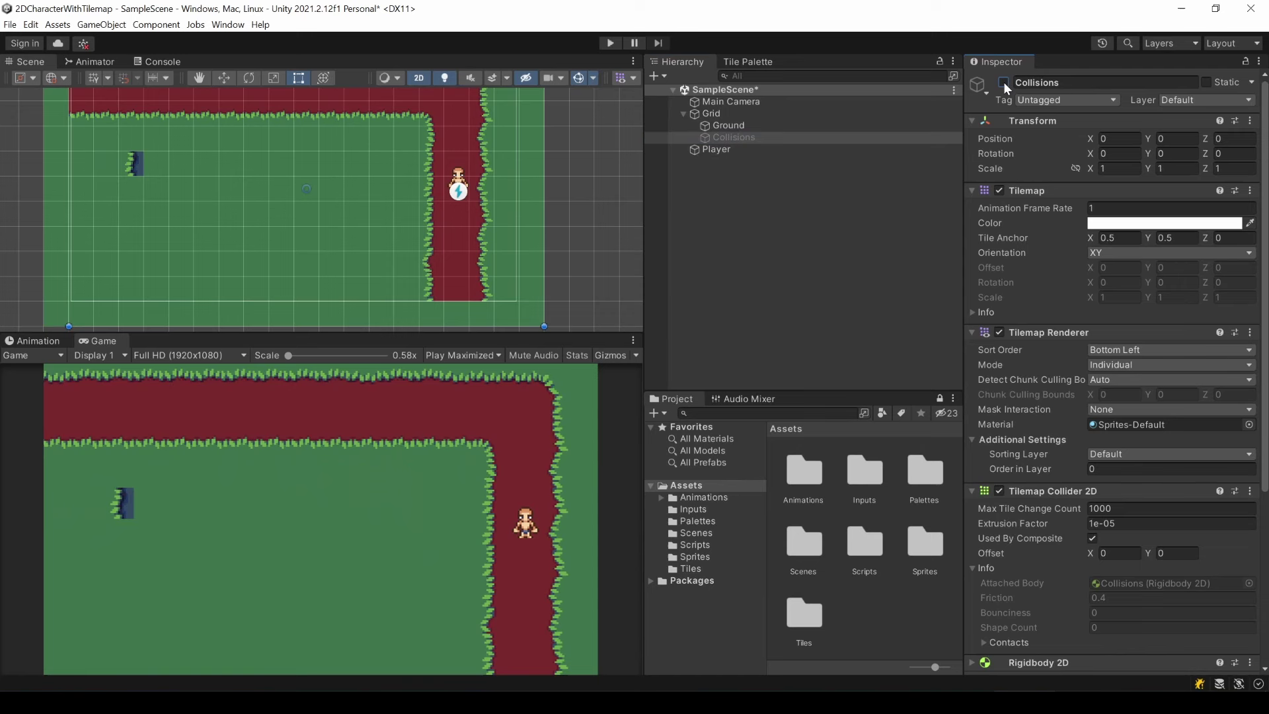
click(1003, 82)
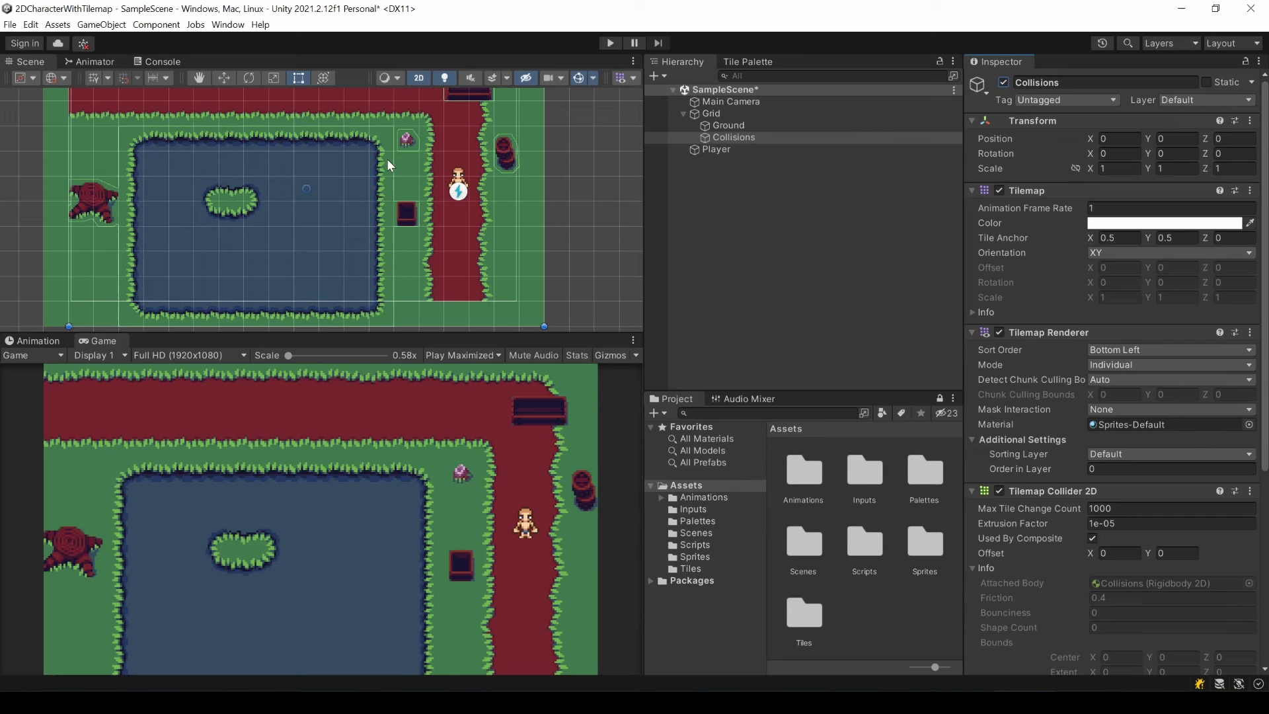
scroll(1017, 370, down, 5)
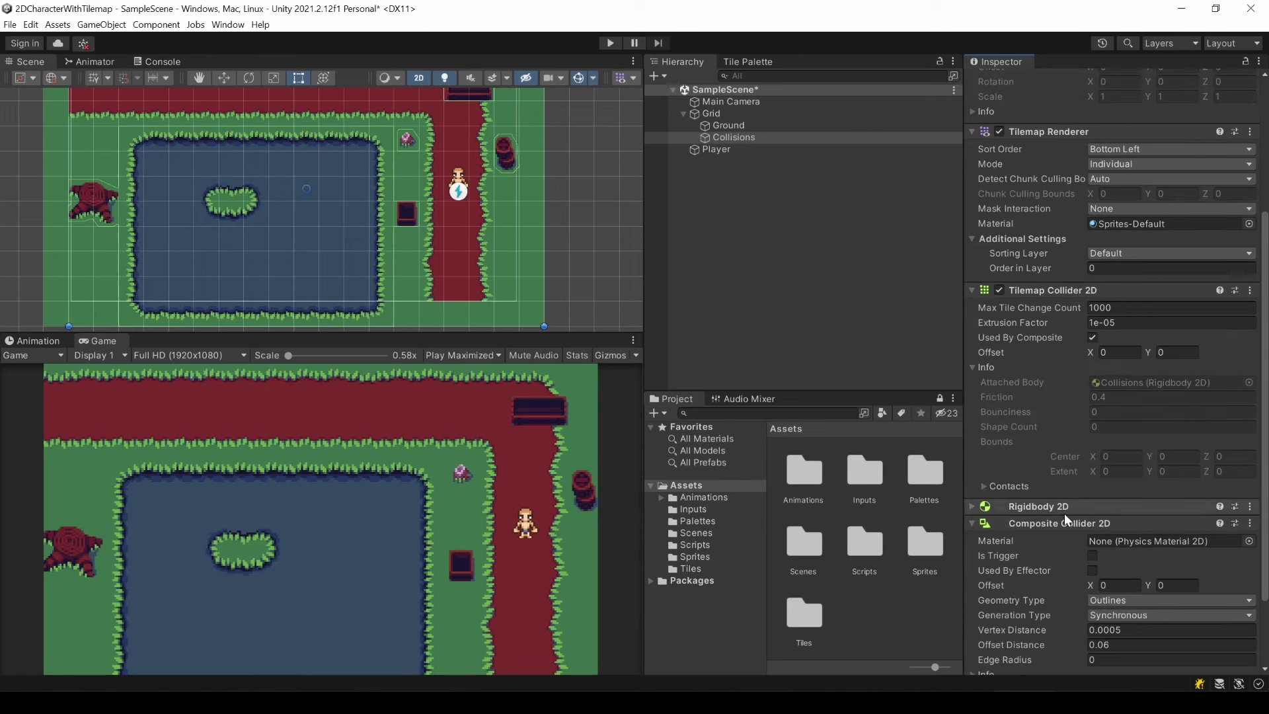
scroll(1041, 434, down, 2)
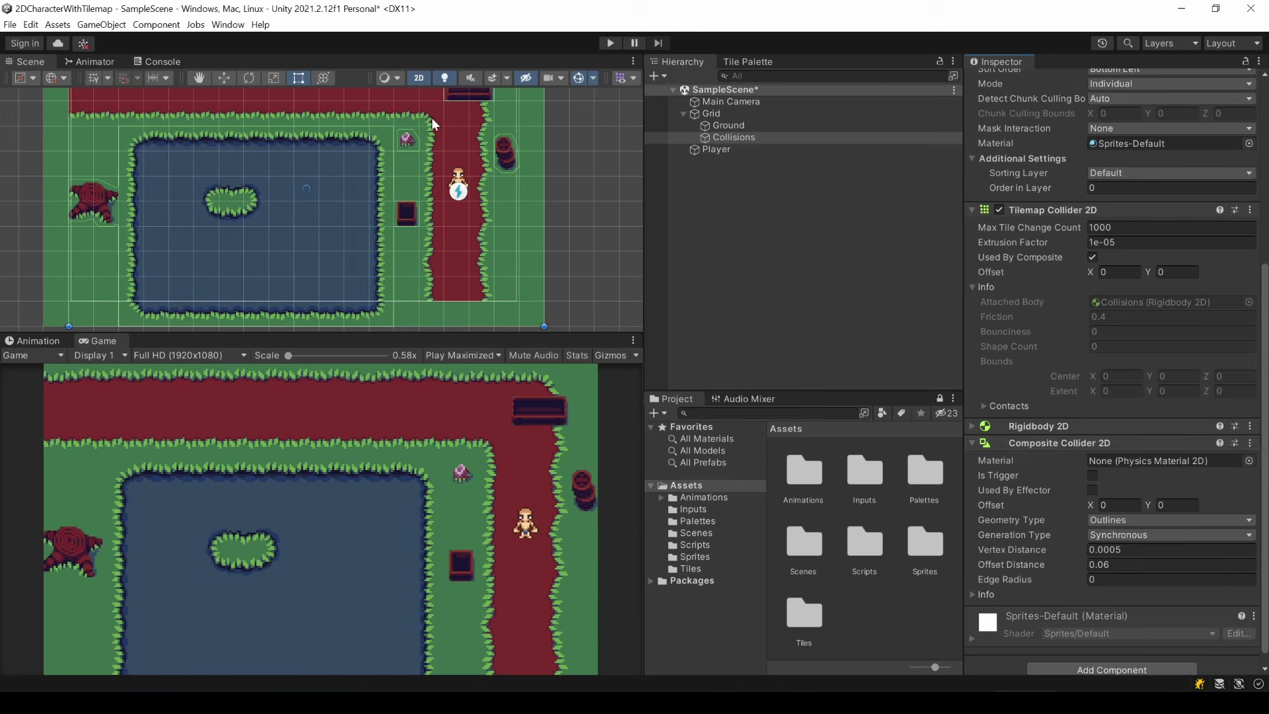
- Examine the collider outlines around the pond, tree stump, crate and barrels in the scene
scroll(407, 136, up, 3)
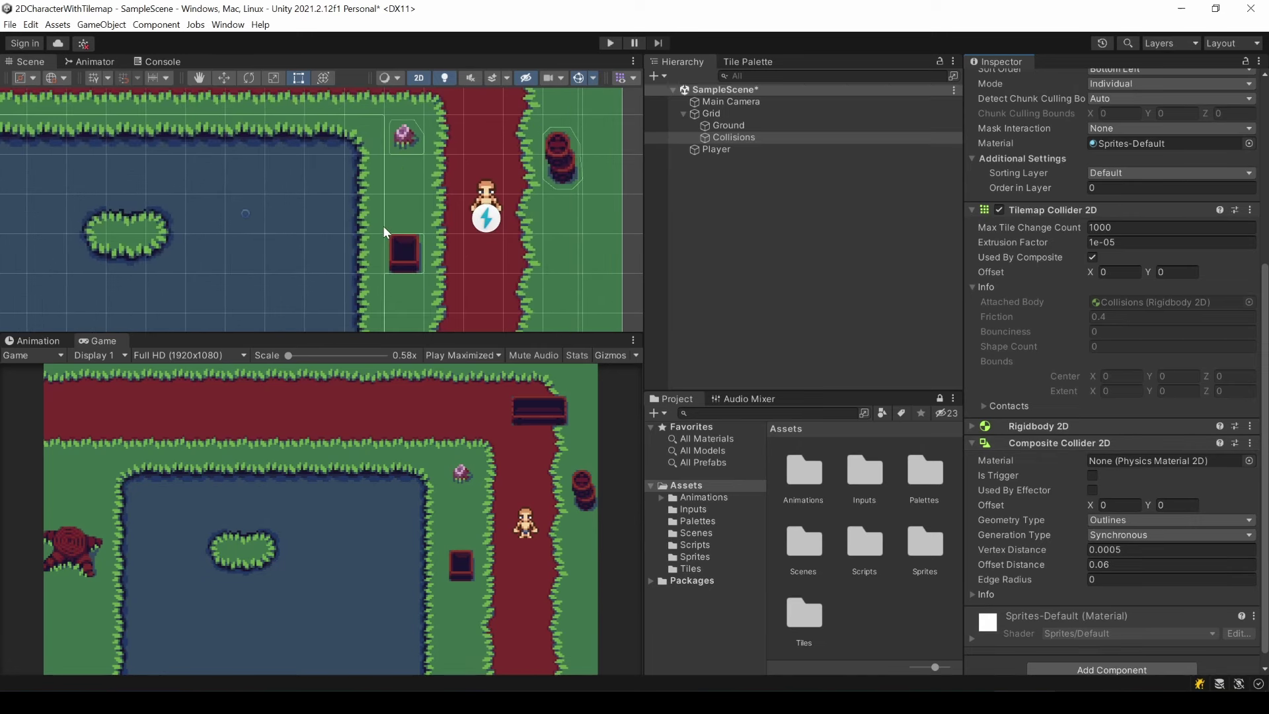
middle_drag(184, 201, 518, 169)
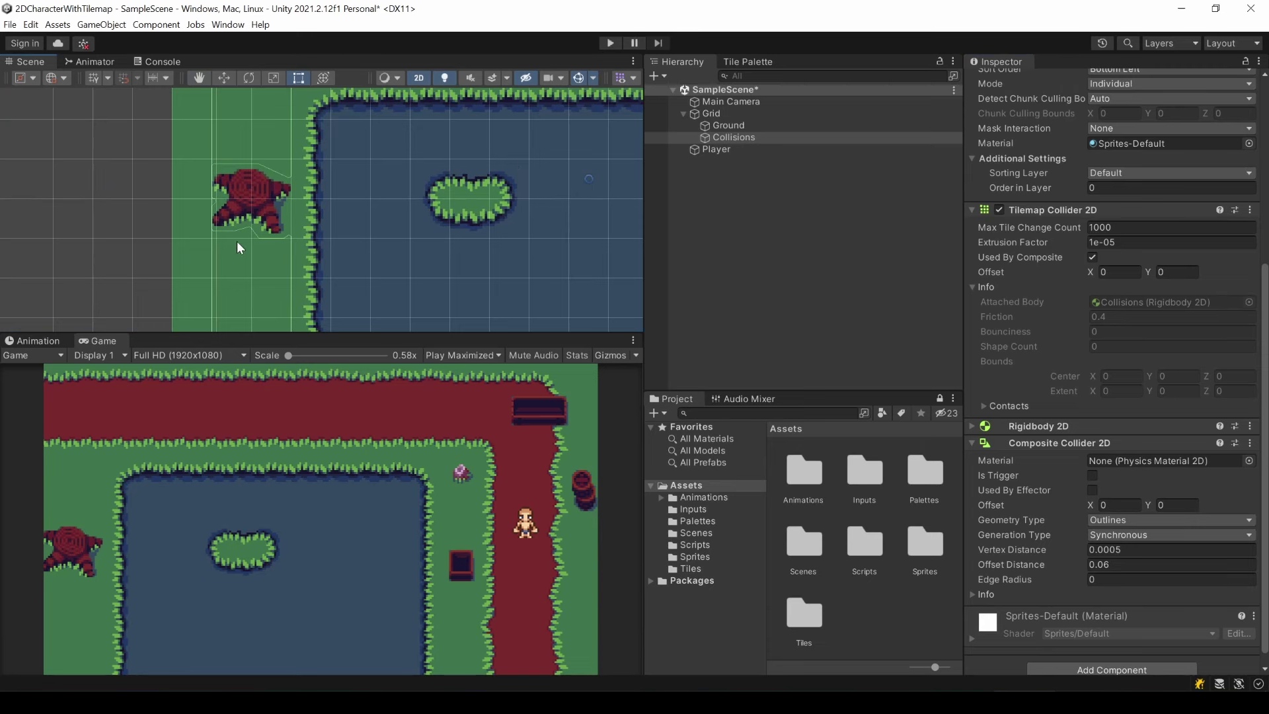
middle_drag(501, 191, 159, 204)
scroll(311, 170, down, 7)
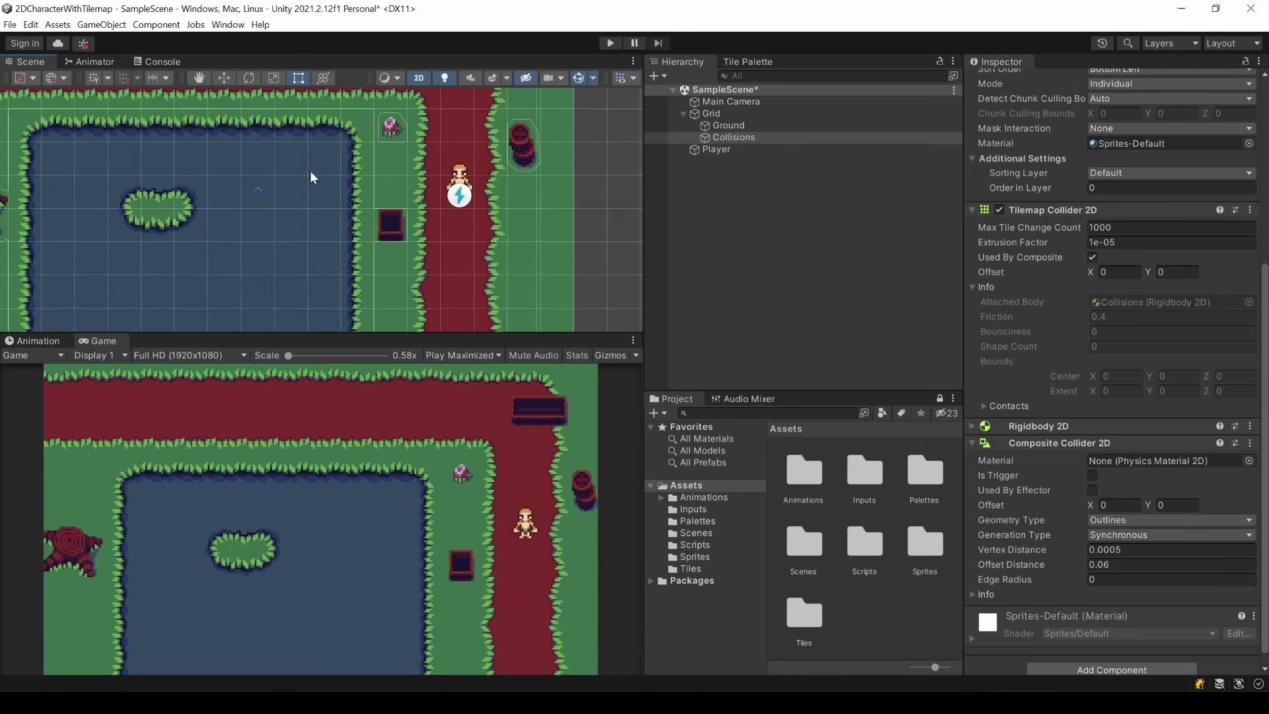
middle_drag(308, 172, 338, 180)
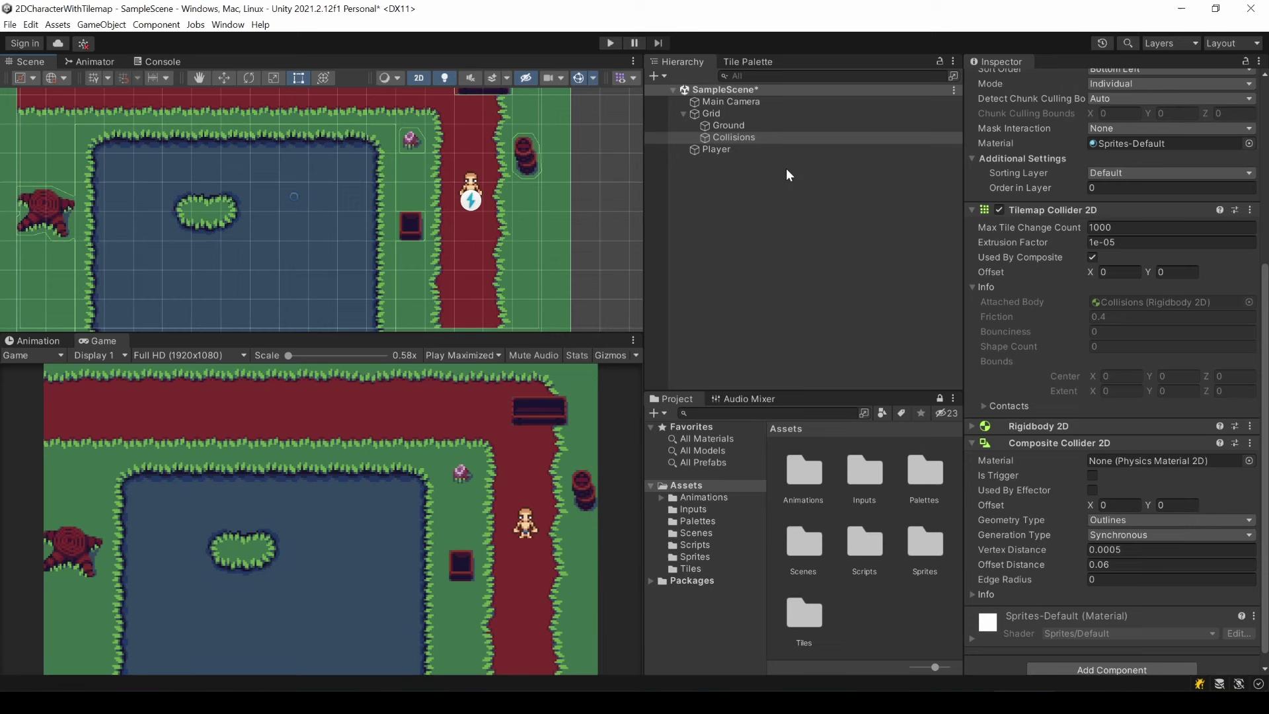
- Add a Box Collider 2D component to the Player object
click(713, 149)
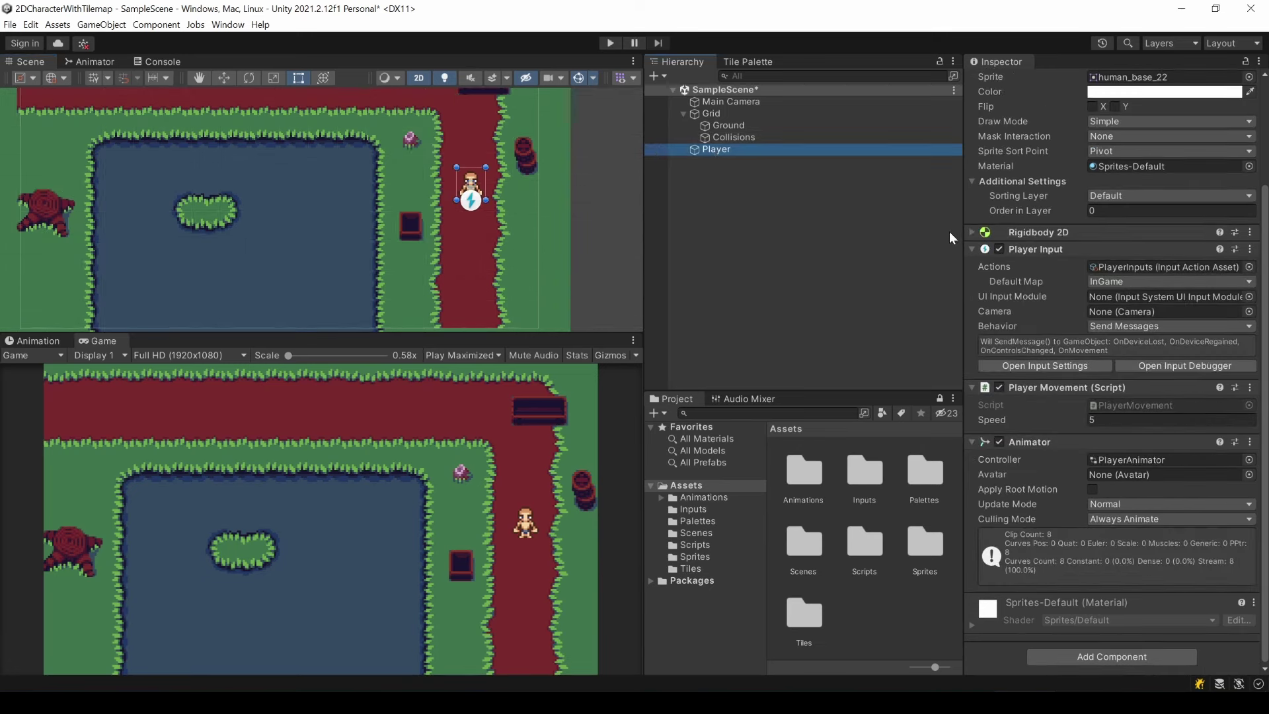
scroll(451, 187, up, 4)
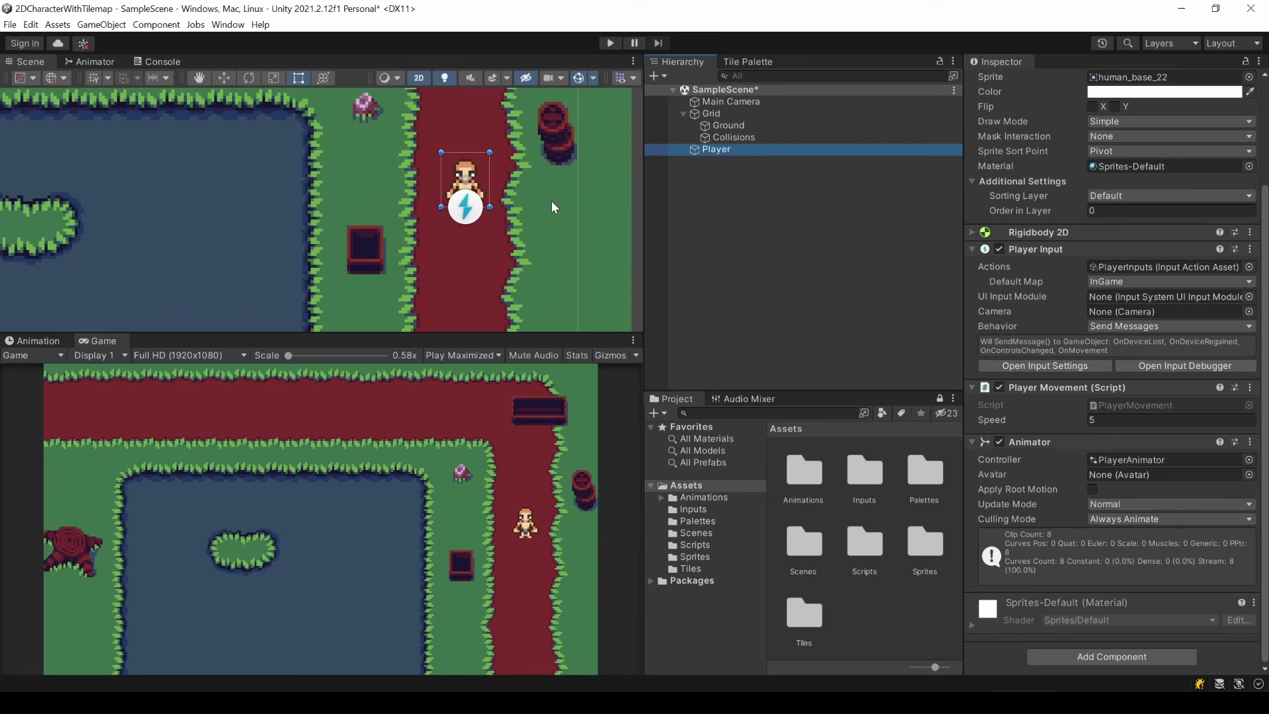
click(1086, 658)
text(colli)
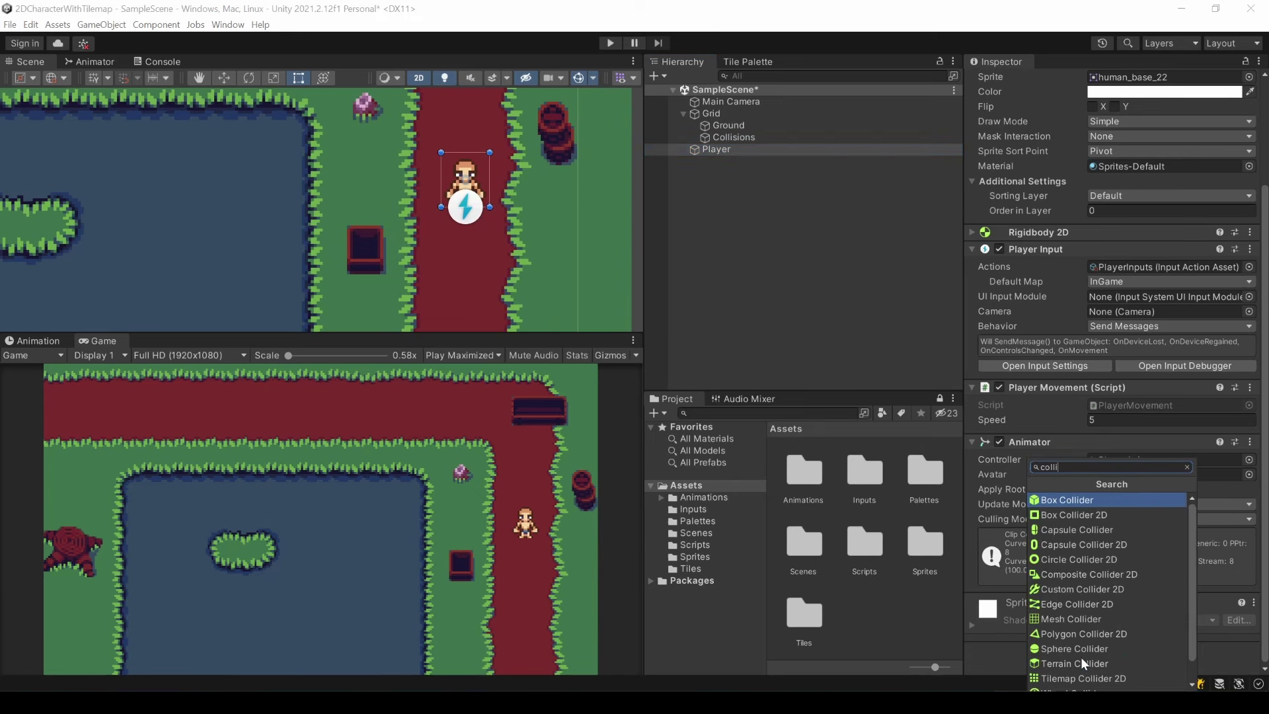
text(der 2d)
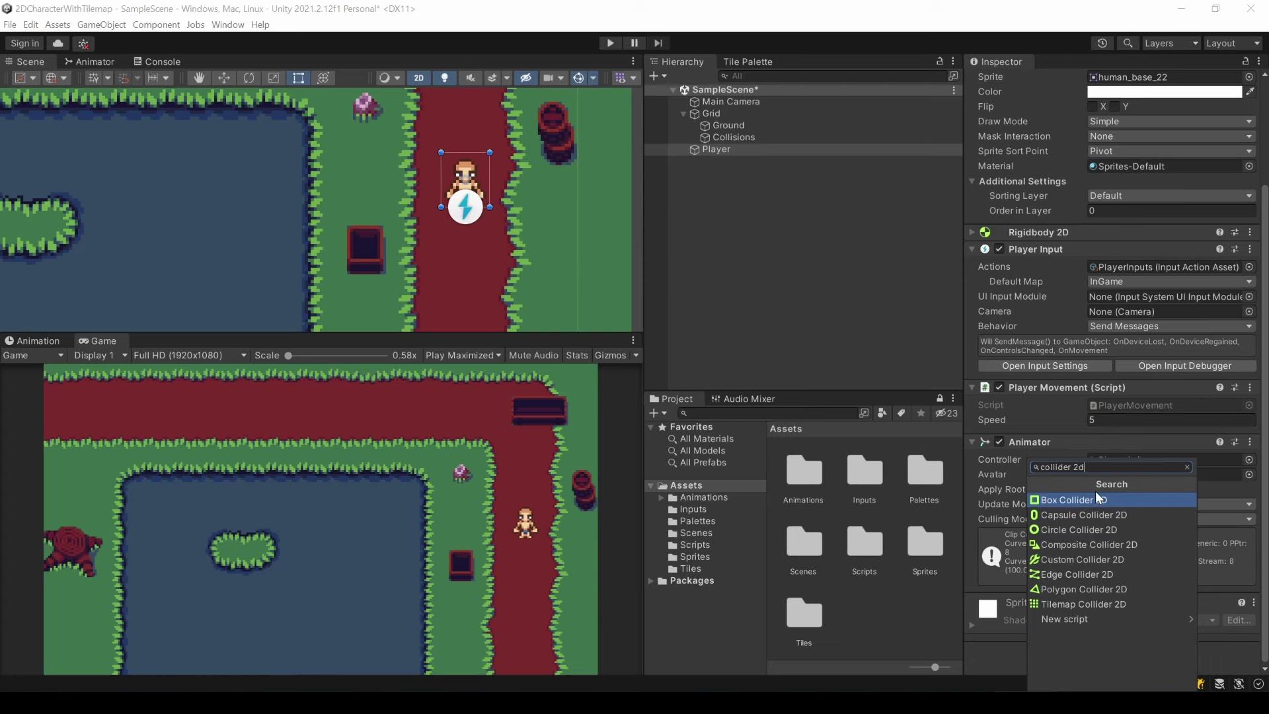
click(1052, 496)
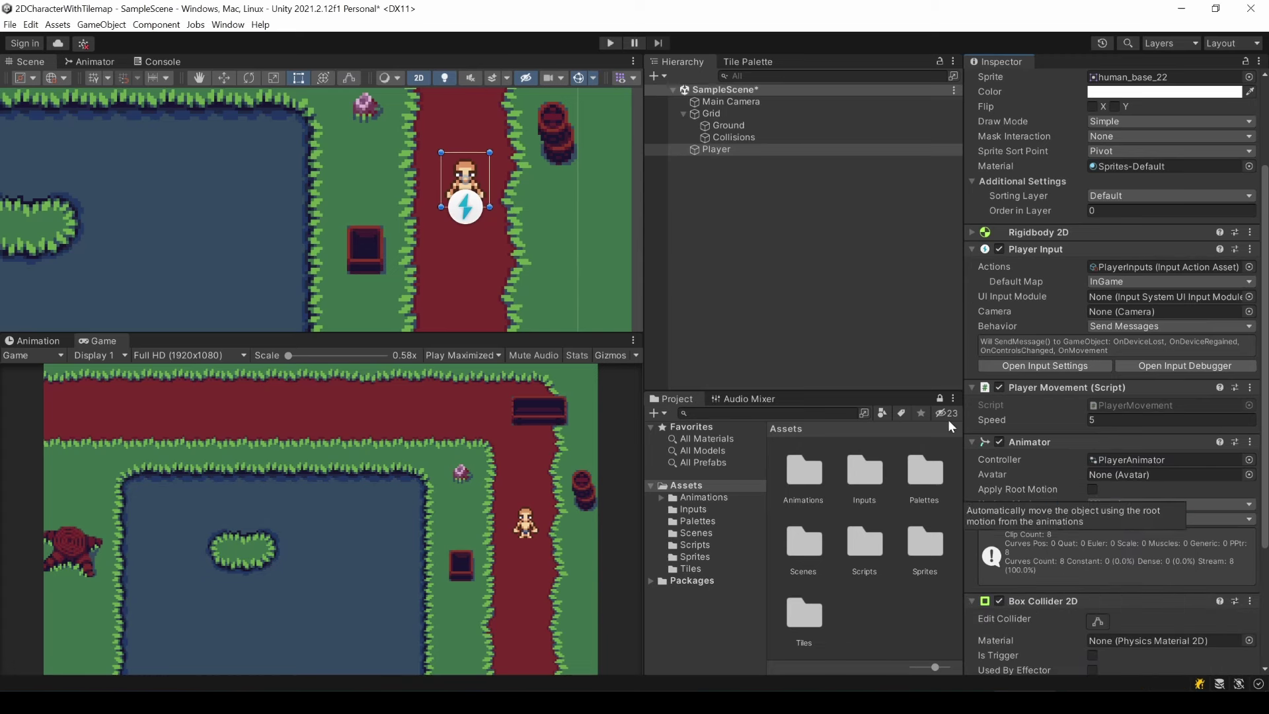
- Hide the PlayerInput gizmo icon in the scene view and reselect the Player
scroll(479, 199, up, 2)
scroll(480, 198, up, 2)
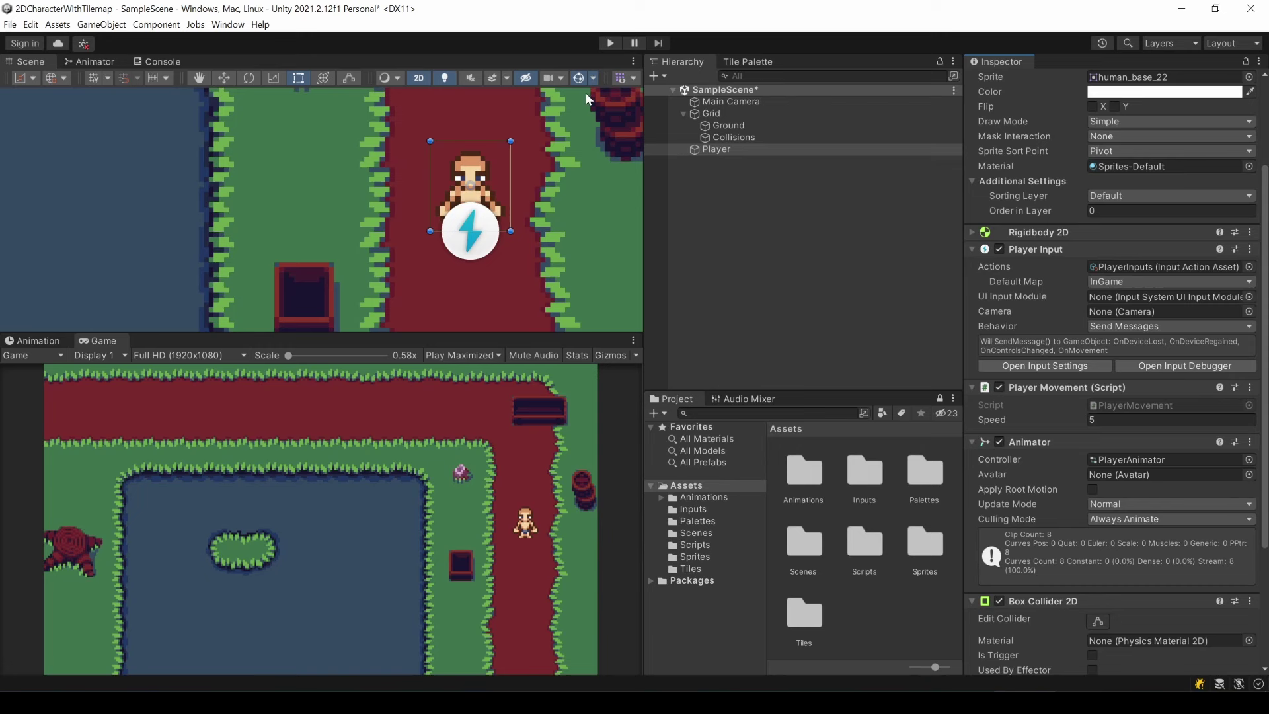
click(595, 76)
click(463, 109)
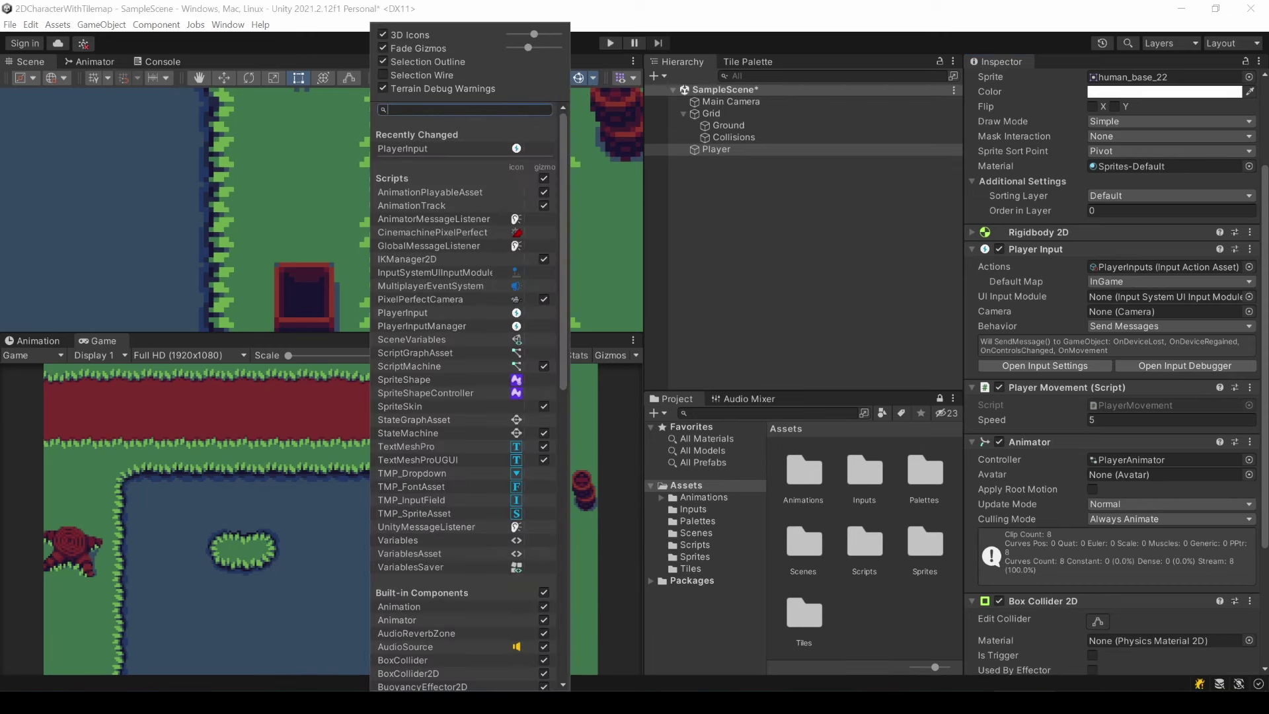
text(inpu)
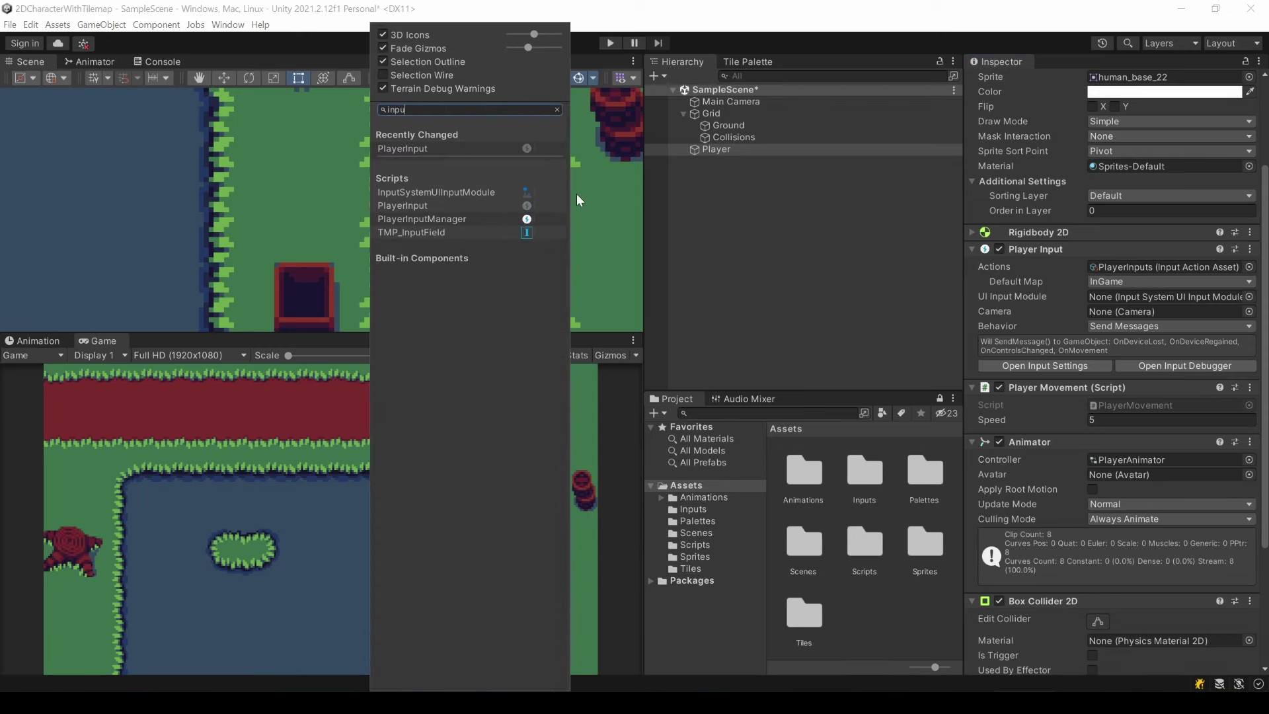
click(613, 238)
double_click(715, 148)
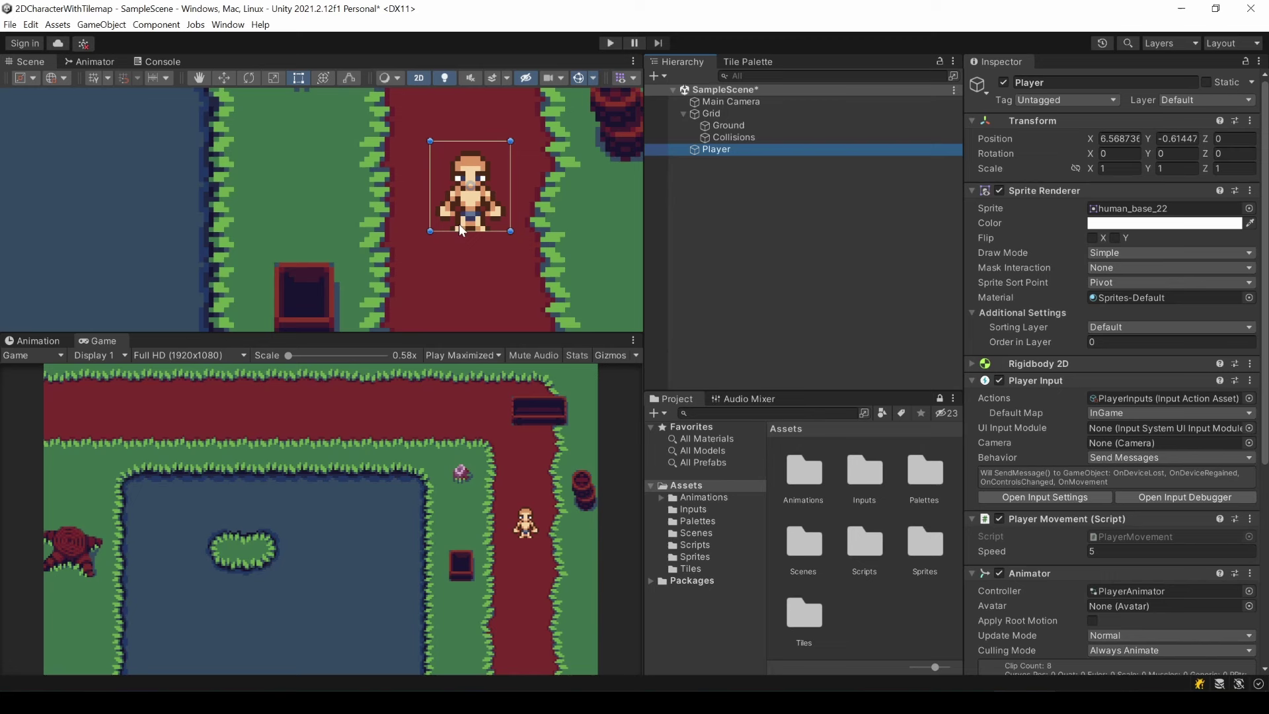
- Shrink the Player's box collider to the character's feet, about 0.5 by 0.17 in size with an offset of about -0.015, 0.085
scroll(1081, 559, down, 5)
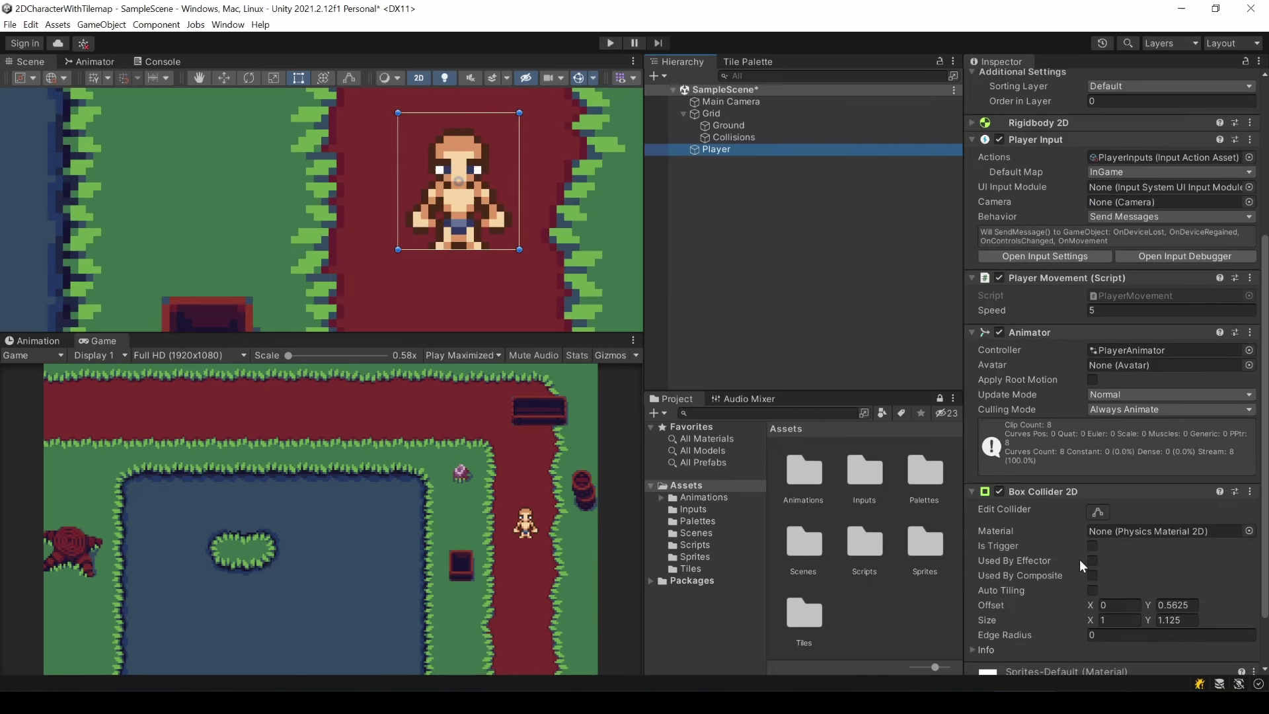
click(1101, 443)
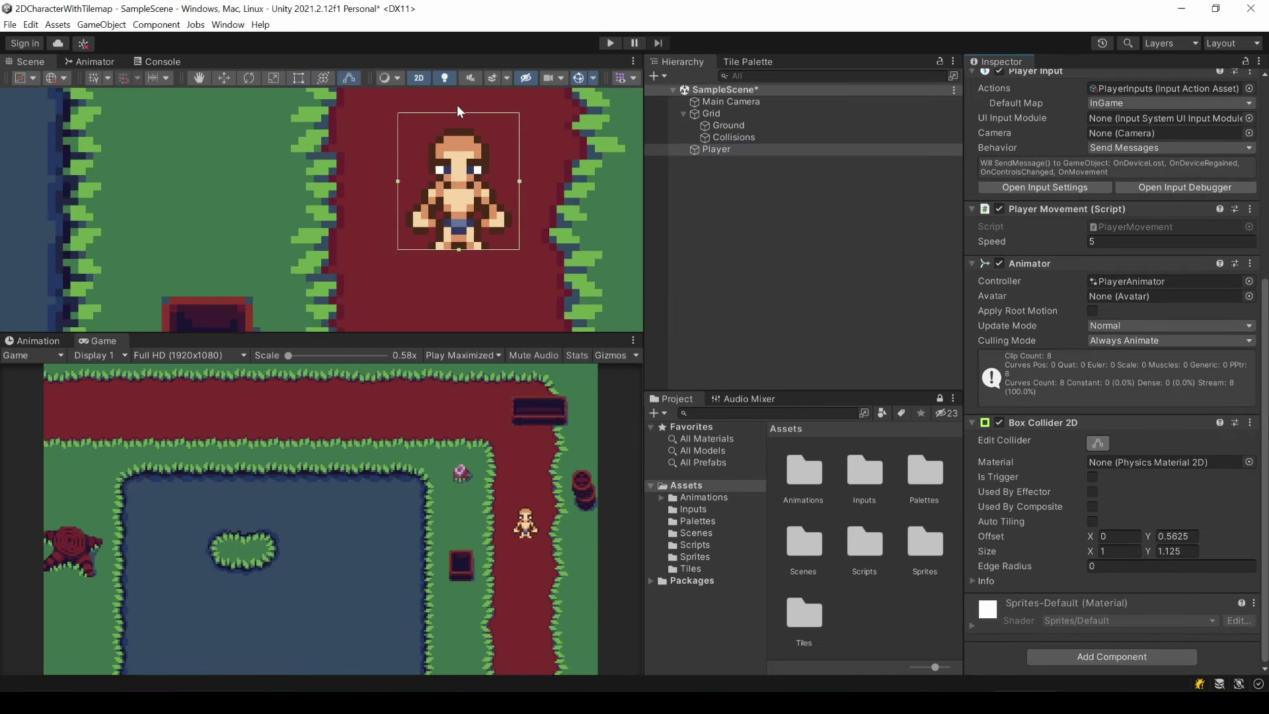
drag(457, 113, 459, 229)
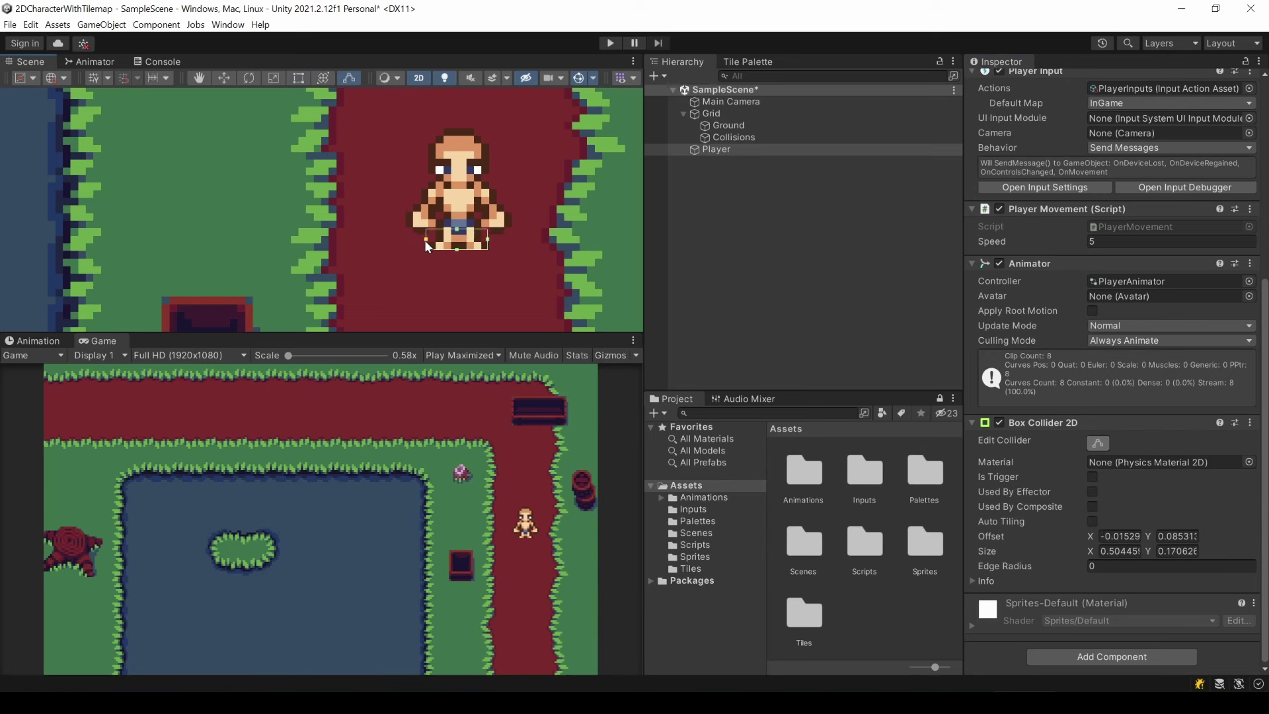
- Play the scene and walk the character against the crate from above and below to test its collisions
key(ctrl+p)
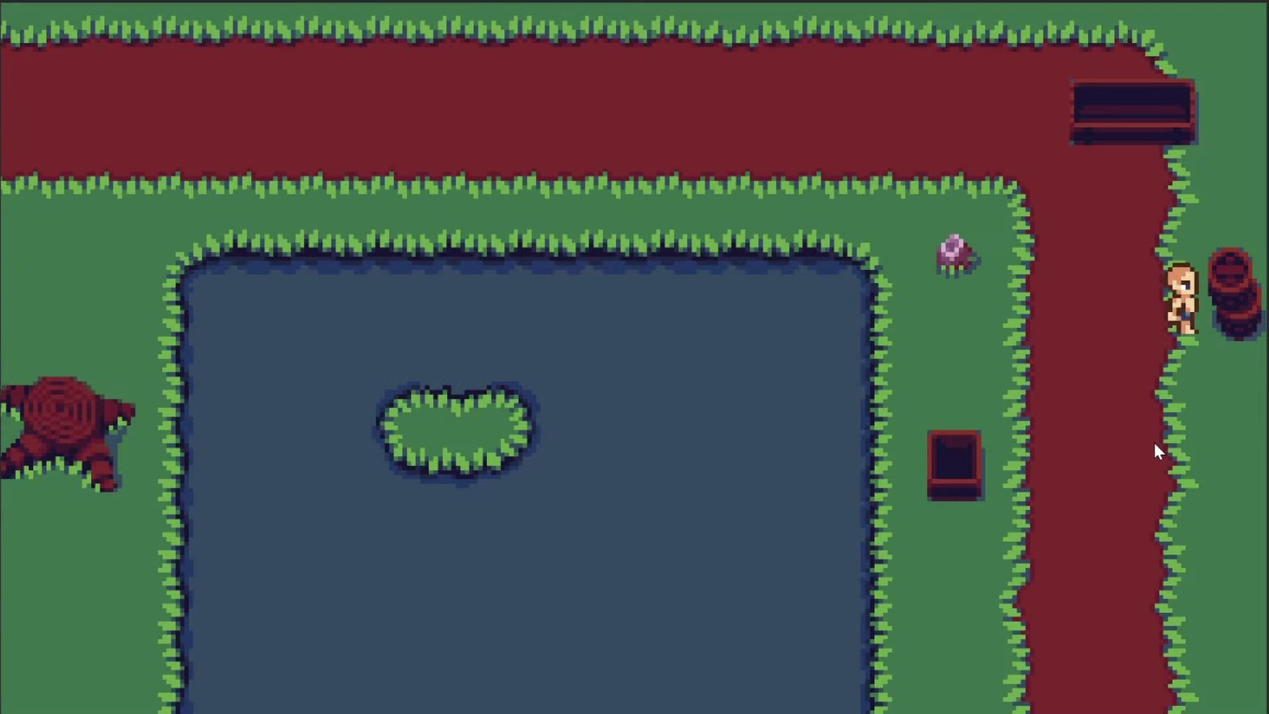
key(a)
key(w)
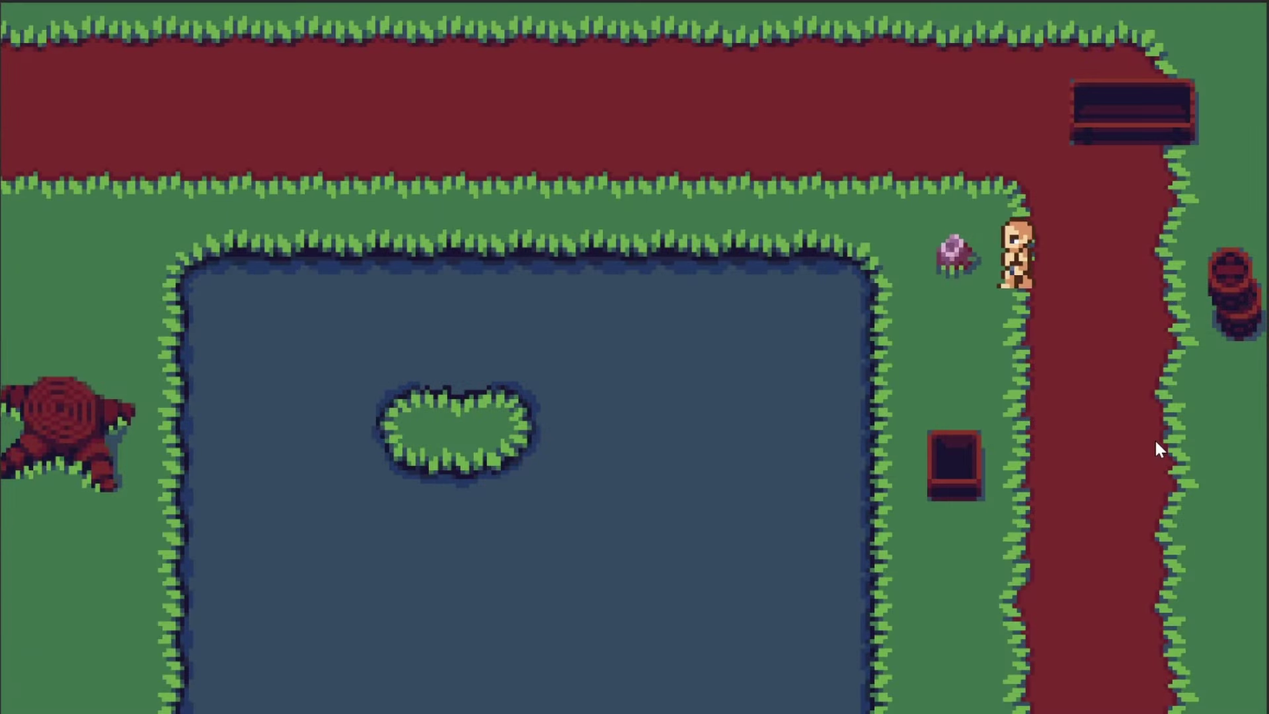
key(s)
key(s)
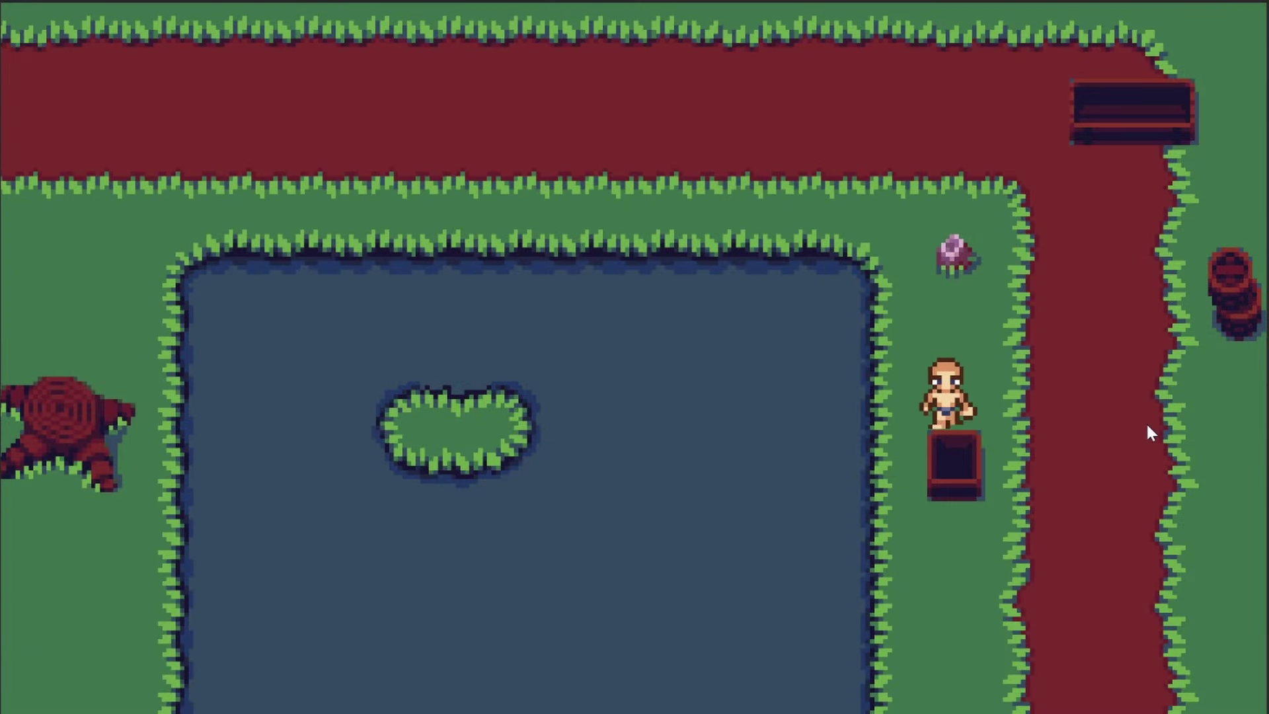
key(a)
key(w)
key(Up)
key(Right)
key(Down)
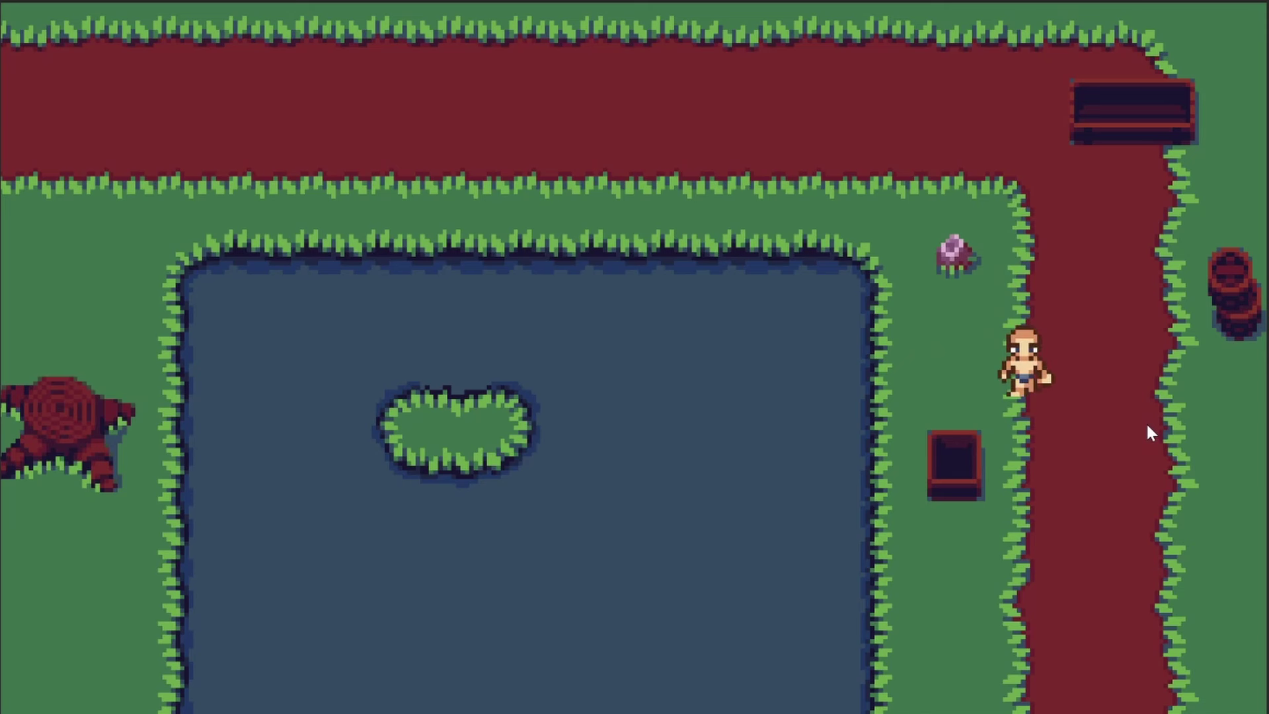
key(Left)
key(w)
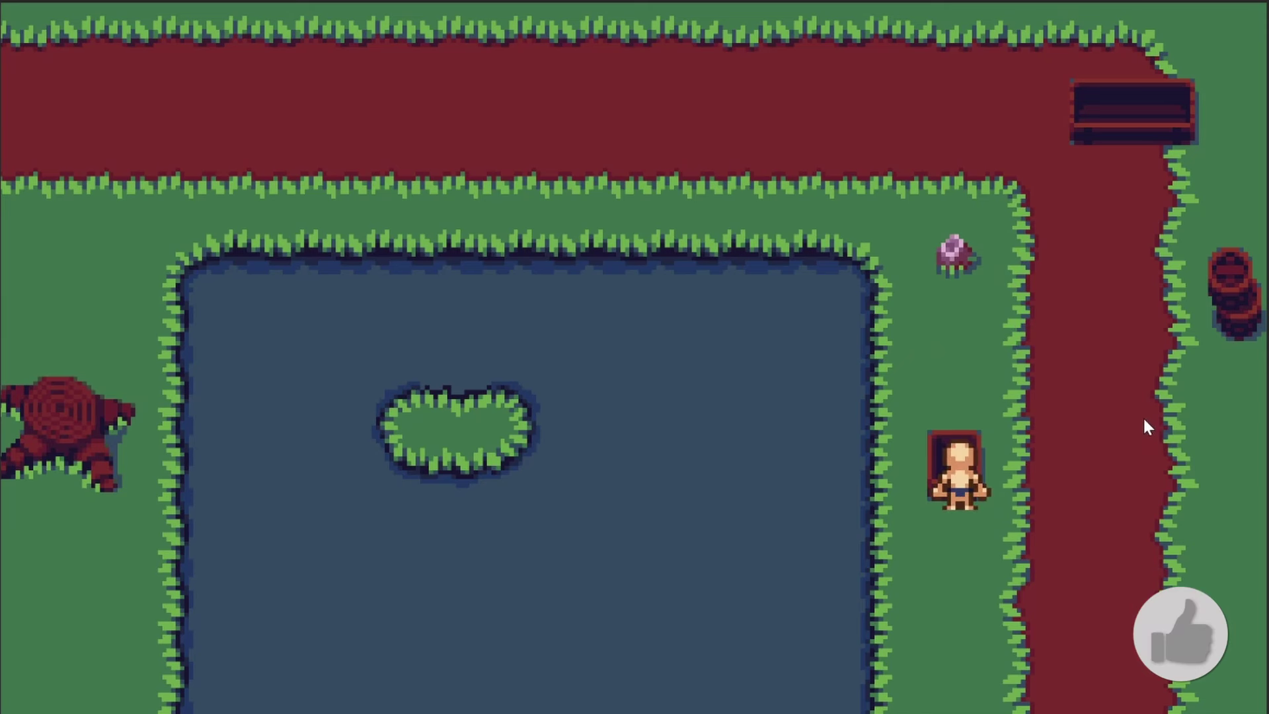
- Walk the character over to the stacked barrels beside the path and test collisions from below and from the sides
key(Right)
key(Up)
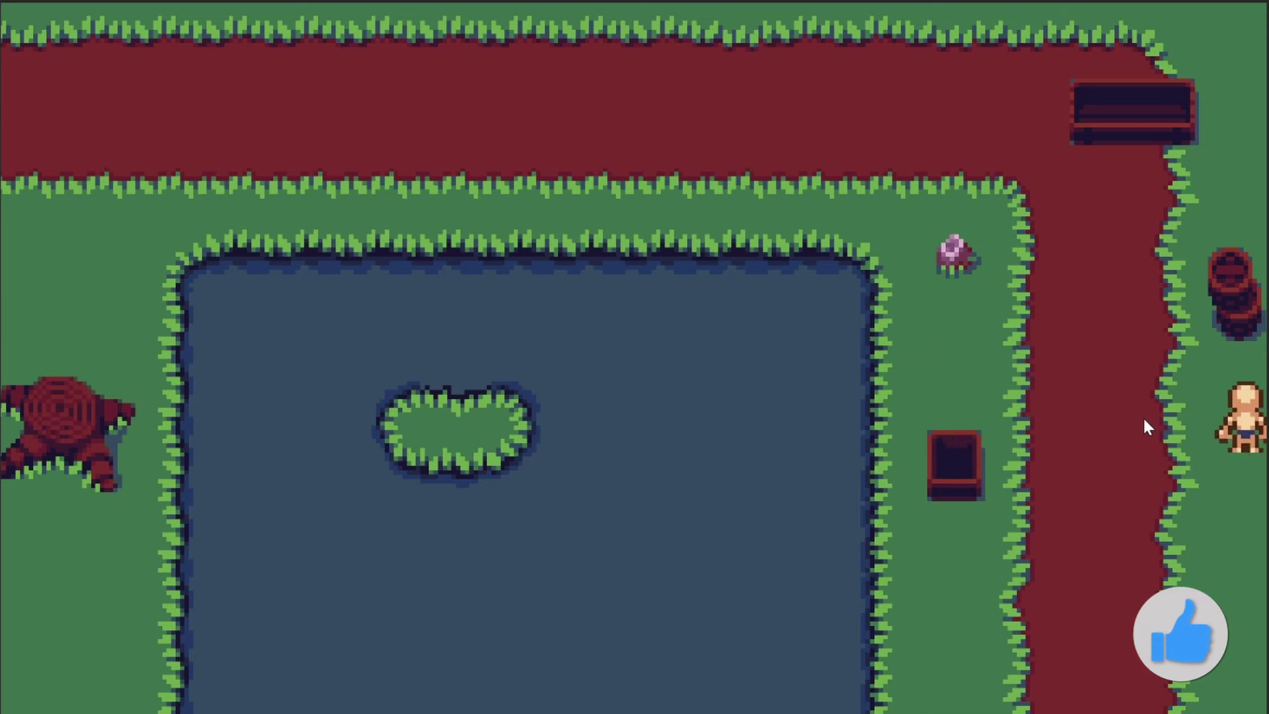
key(Up)
key(Left)
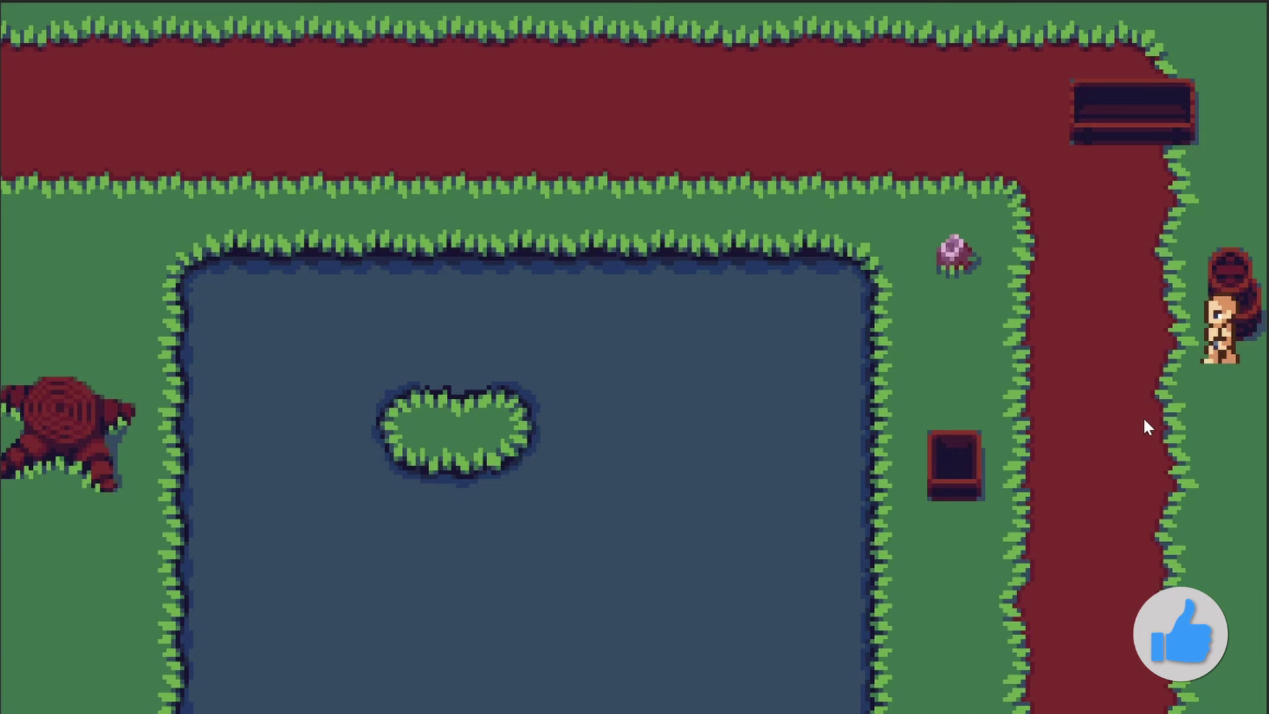
key(Right)
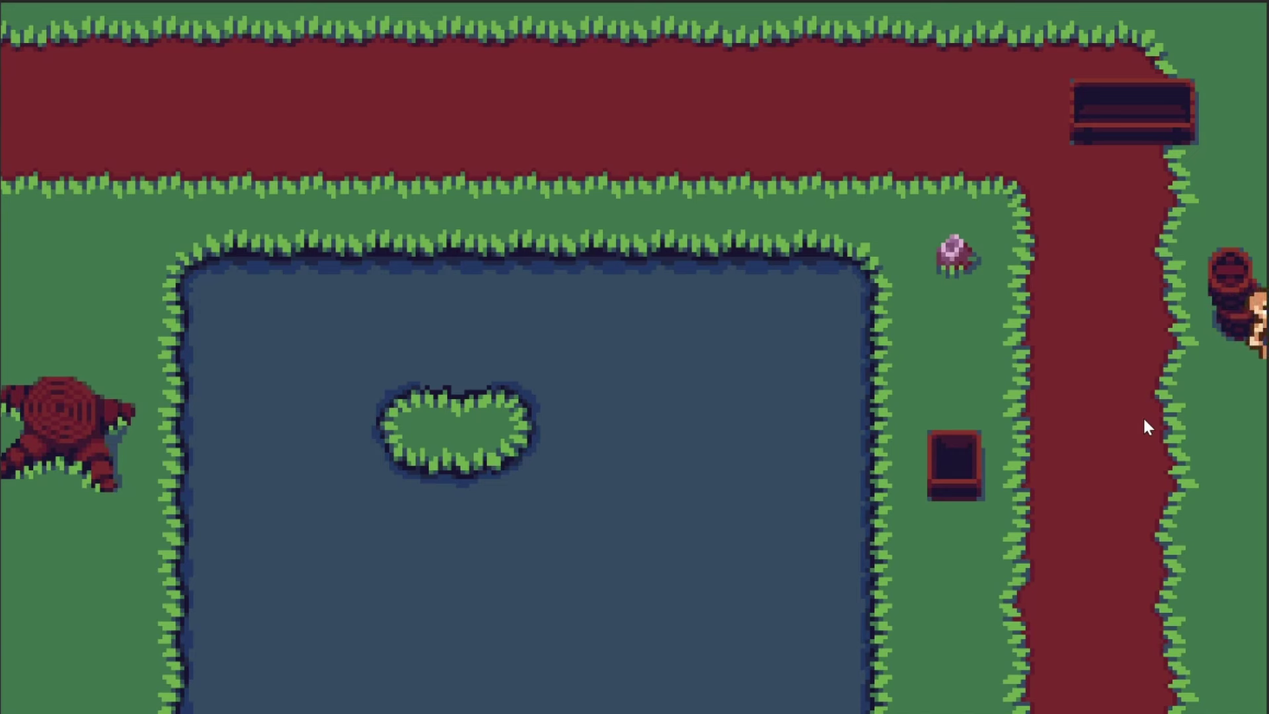
key(Left)
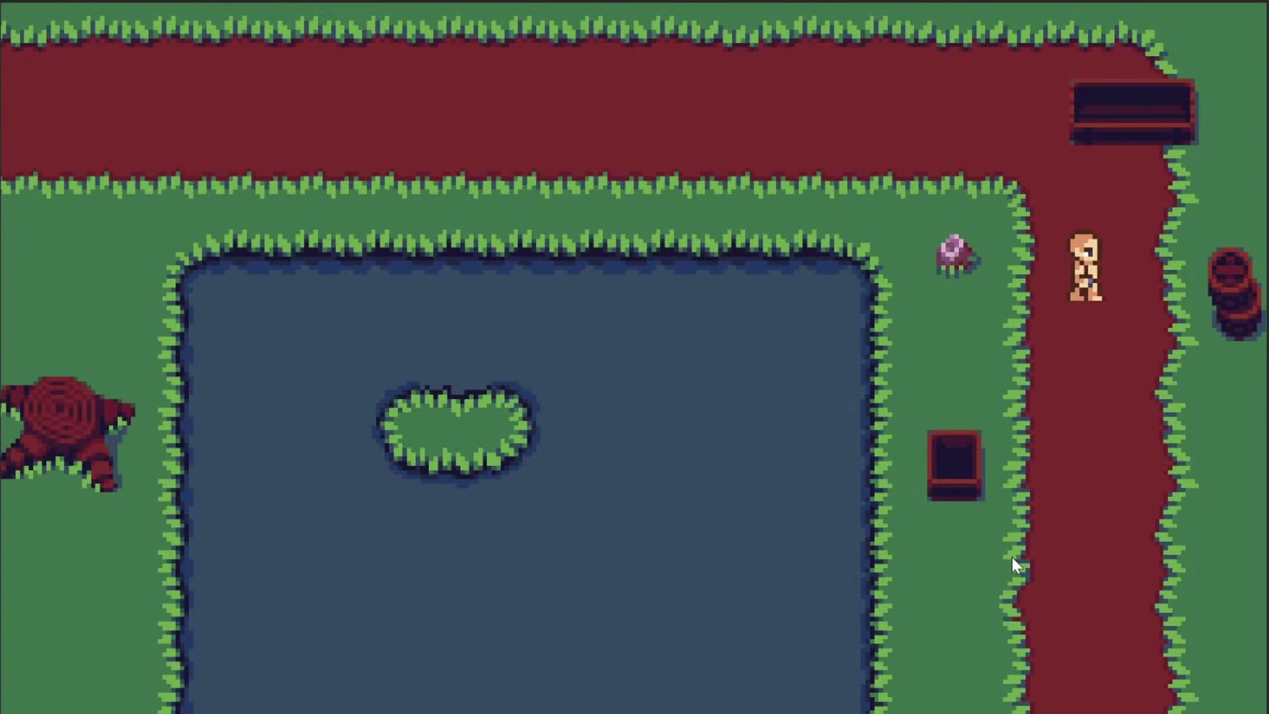
- Walk the character onto the upper path and back and forth along the pond's upper edge to check its rotation during collisions
key(Up)
key(Left)
key(Down)
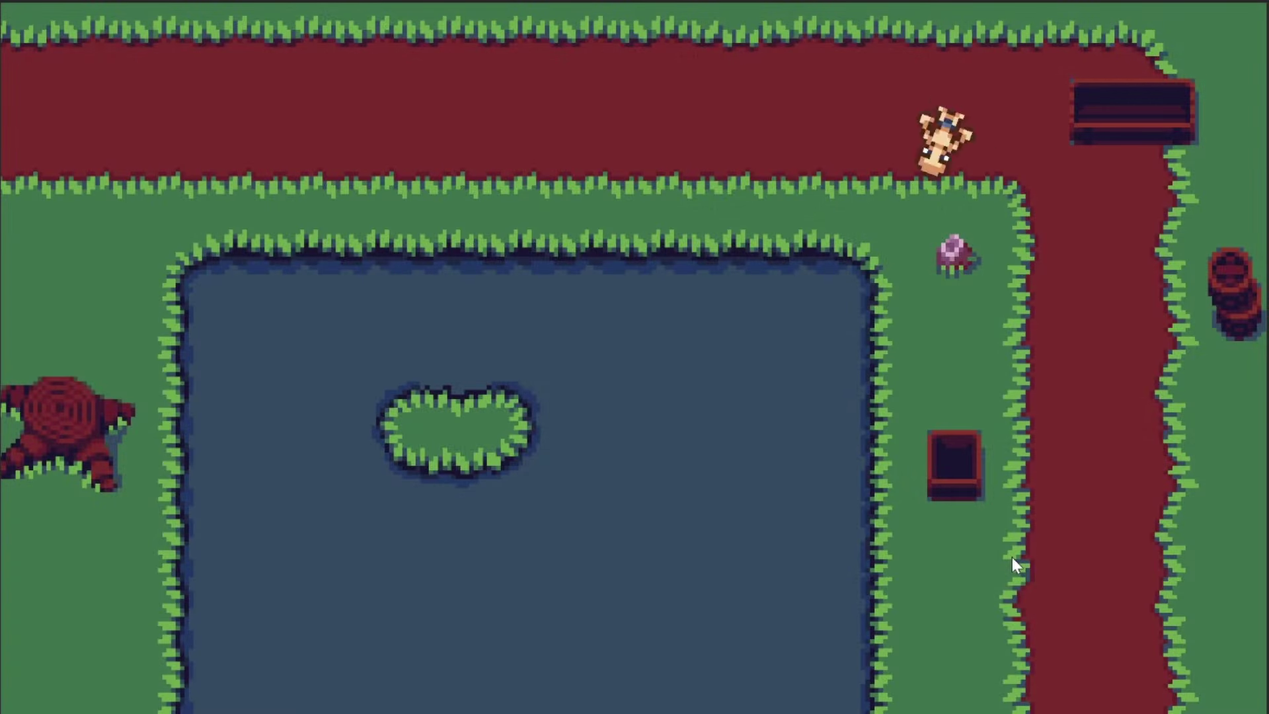
key(Left)
key(Left)
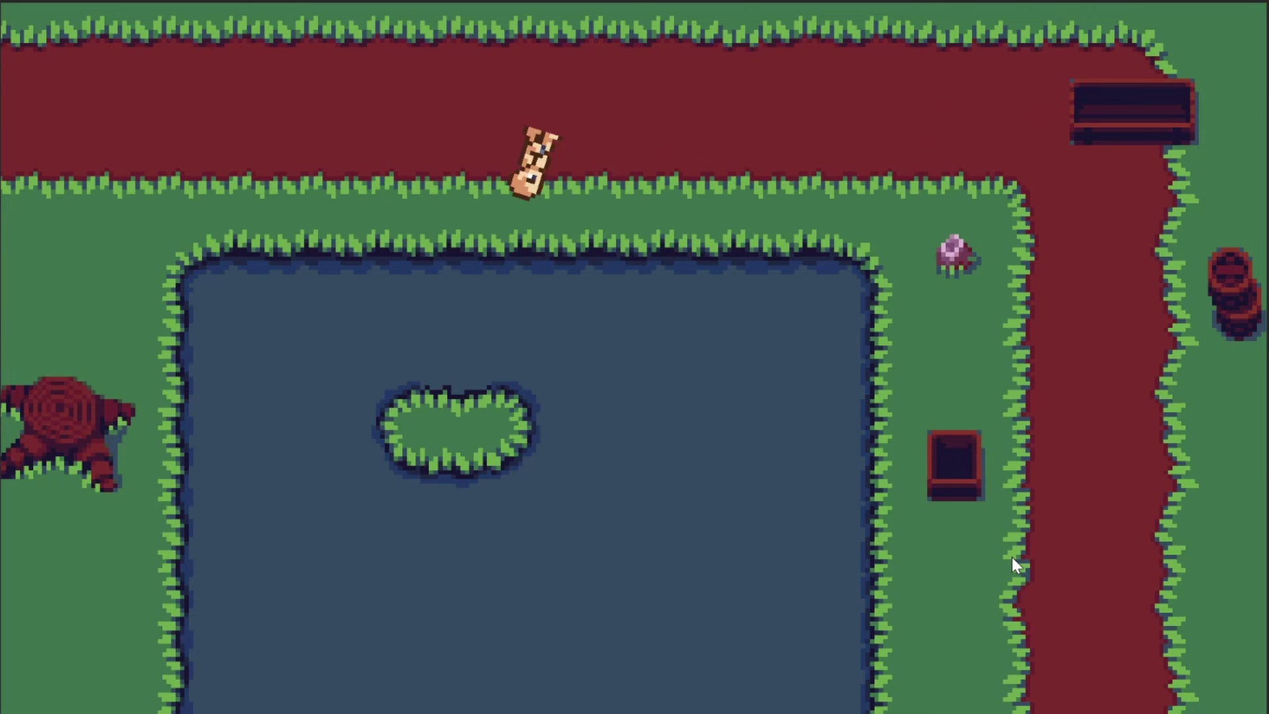
key(Right)
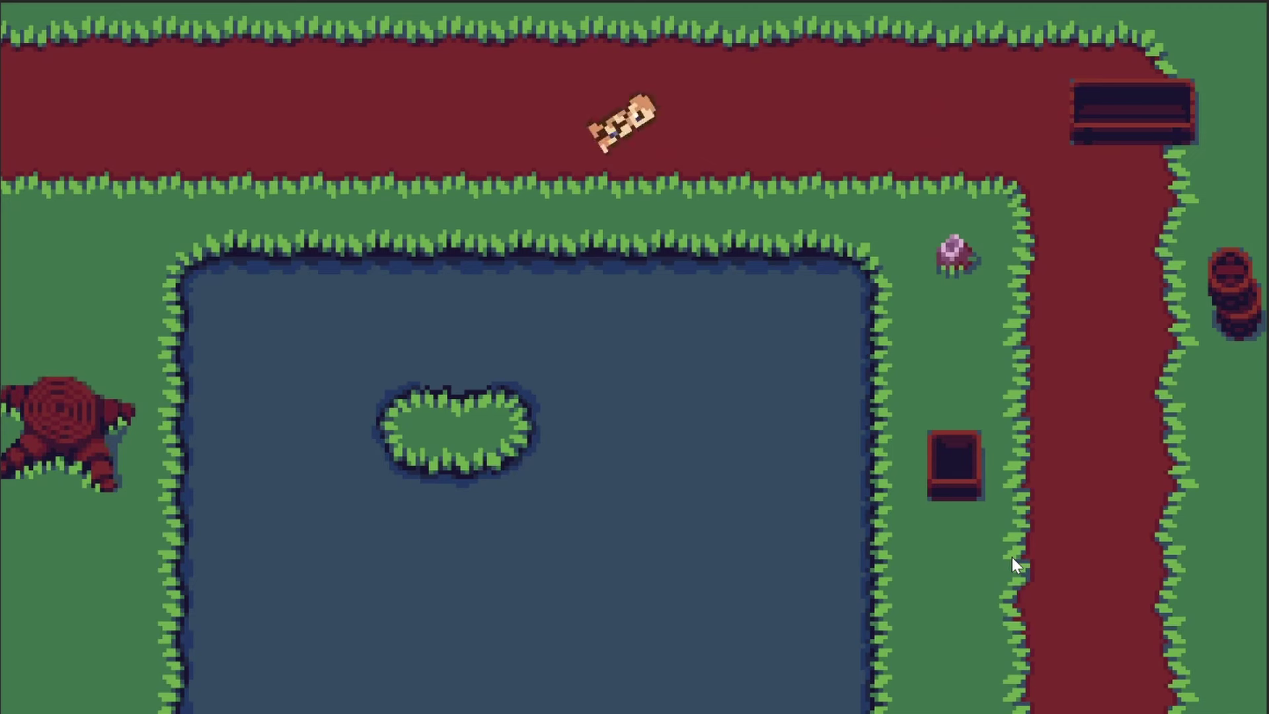
key(Left)
key(Right)
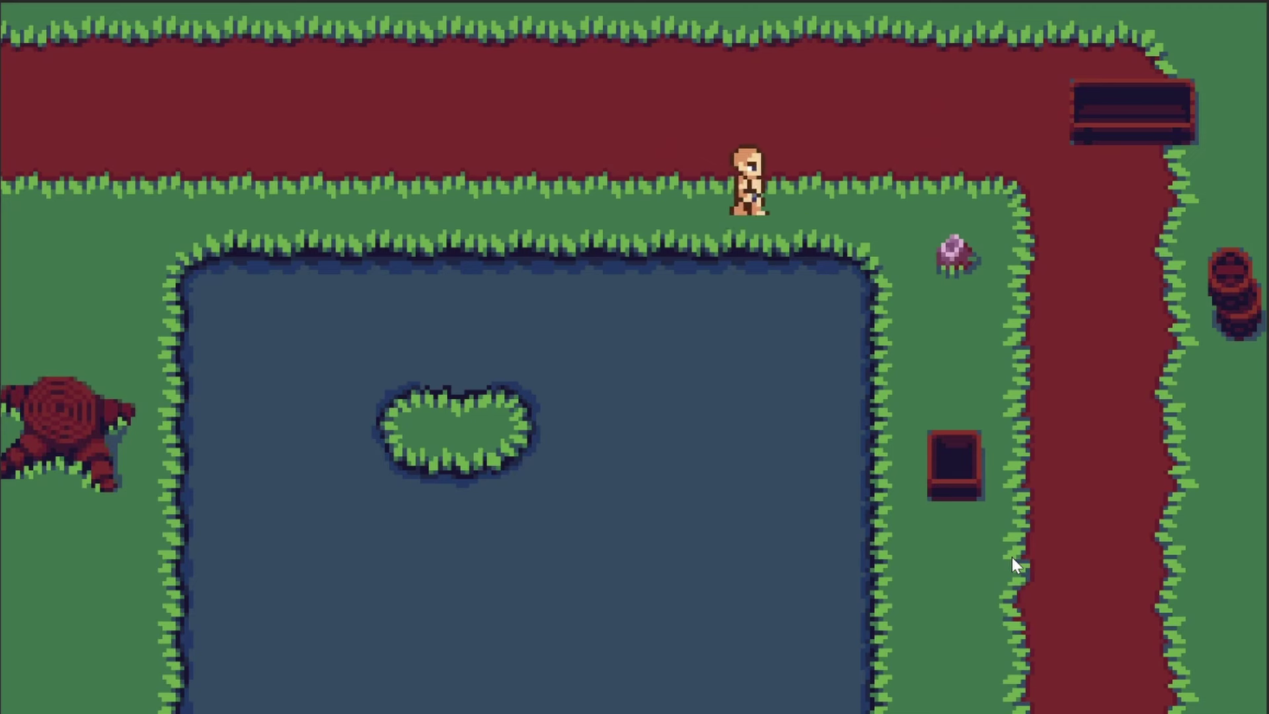
key(Left)
key(Right)
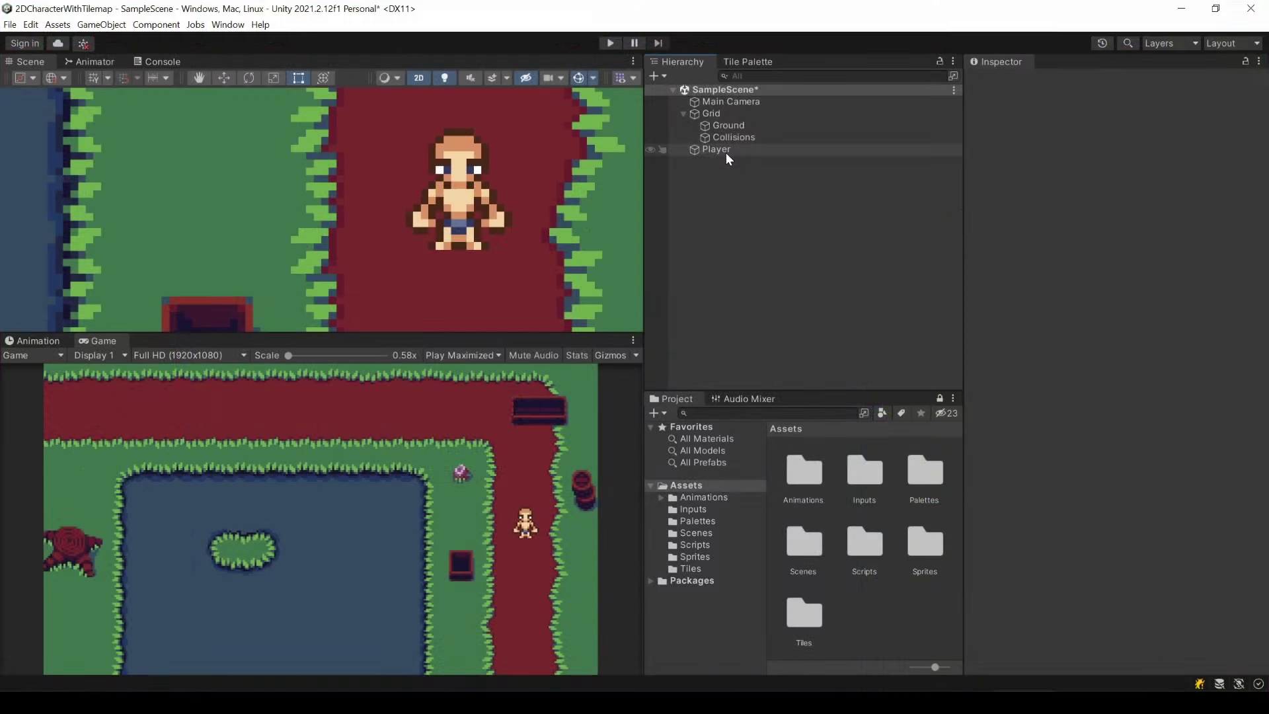
- Freeze the Z rotation in the constraints of the Player's Rigidbody 2D
click(725, 149)
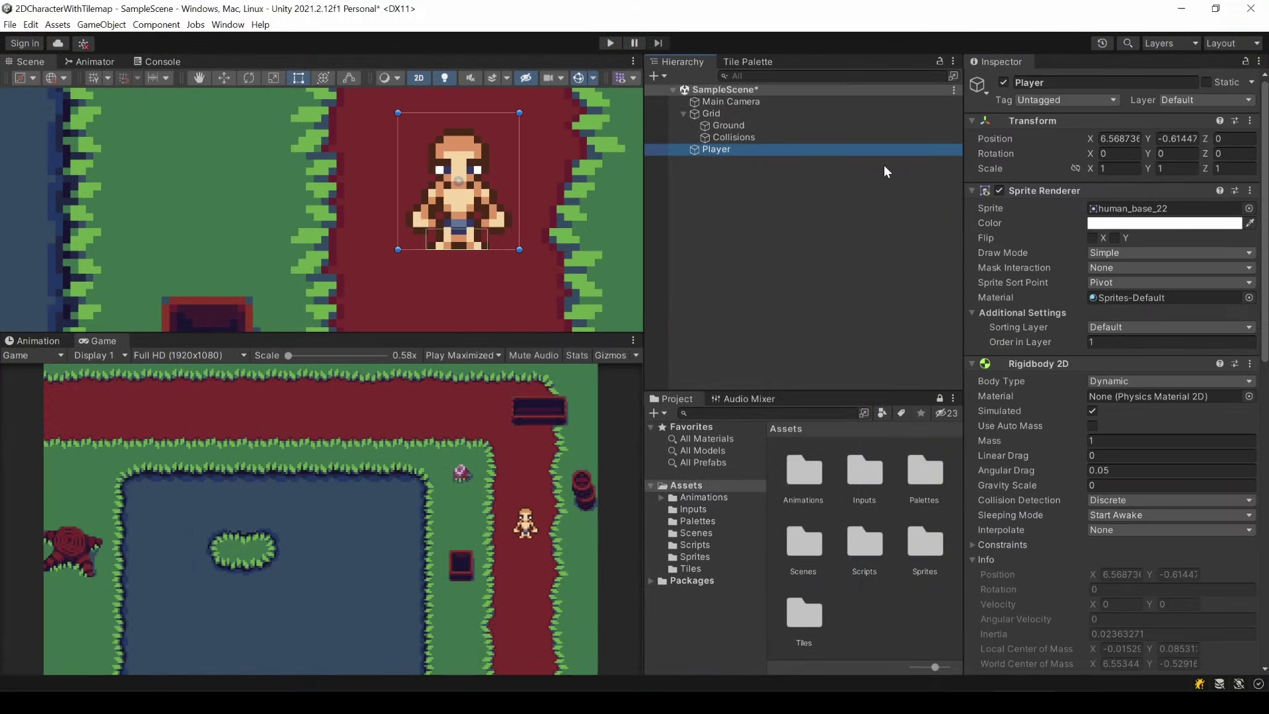
click(971, 545)
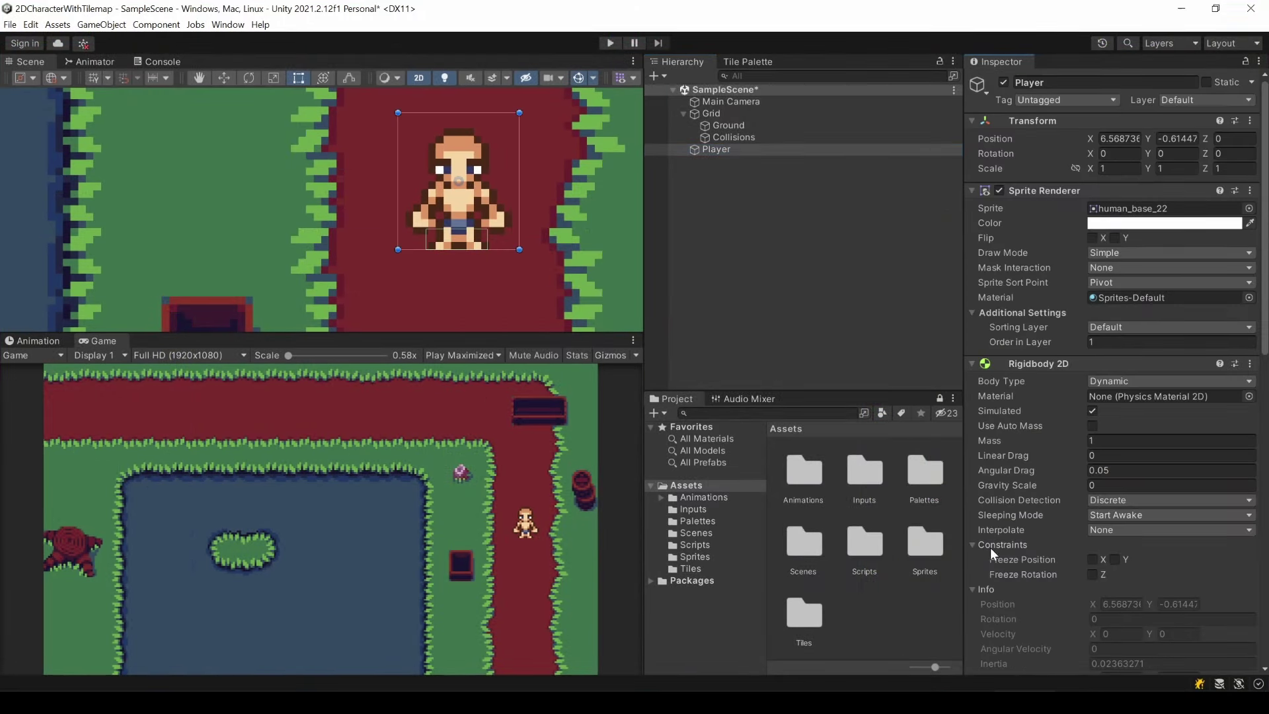
click(1091, 574)
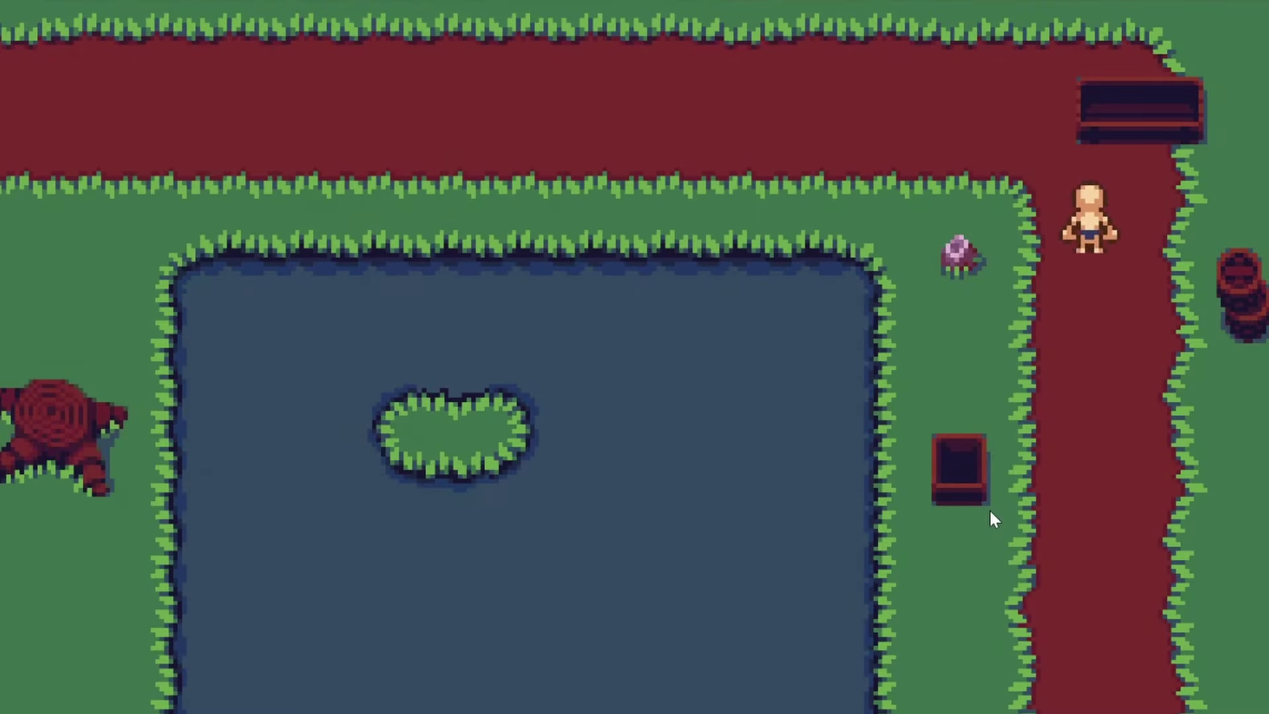
- Play the scene and walk the character around the long crate at the path's corner, pushing against its sides
key(w)
key(a)
key(w)
key(d)
key(s)
key(a)
key(s)
key(d)
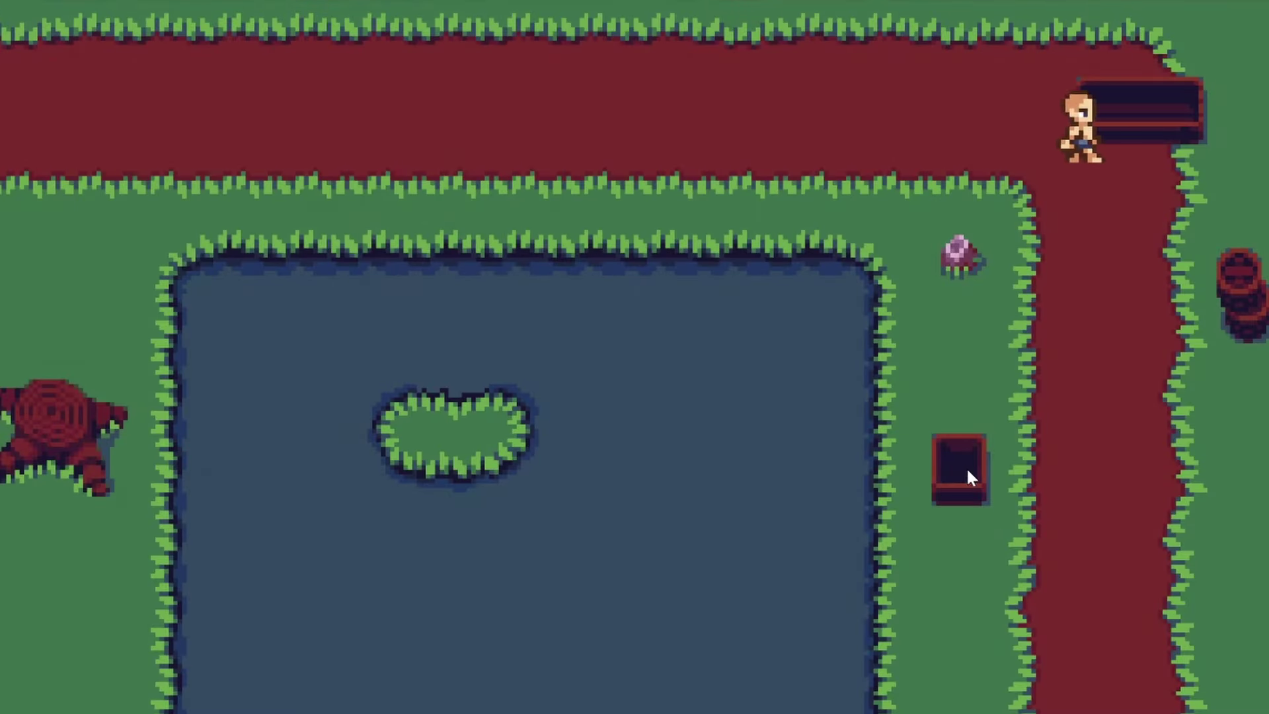
key(d)
key(w)
key(a)
key(s)
key(d)
key(s)
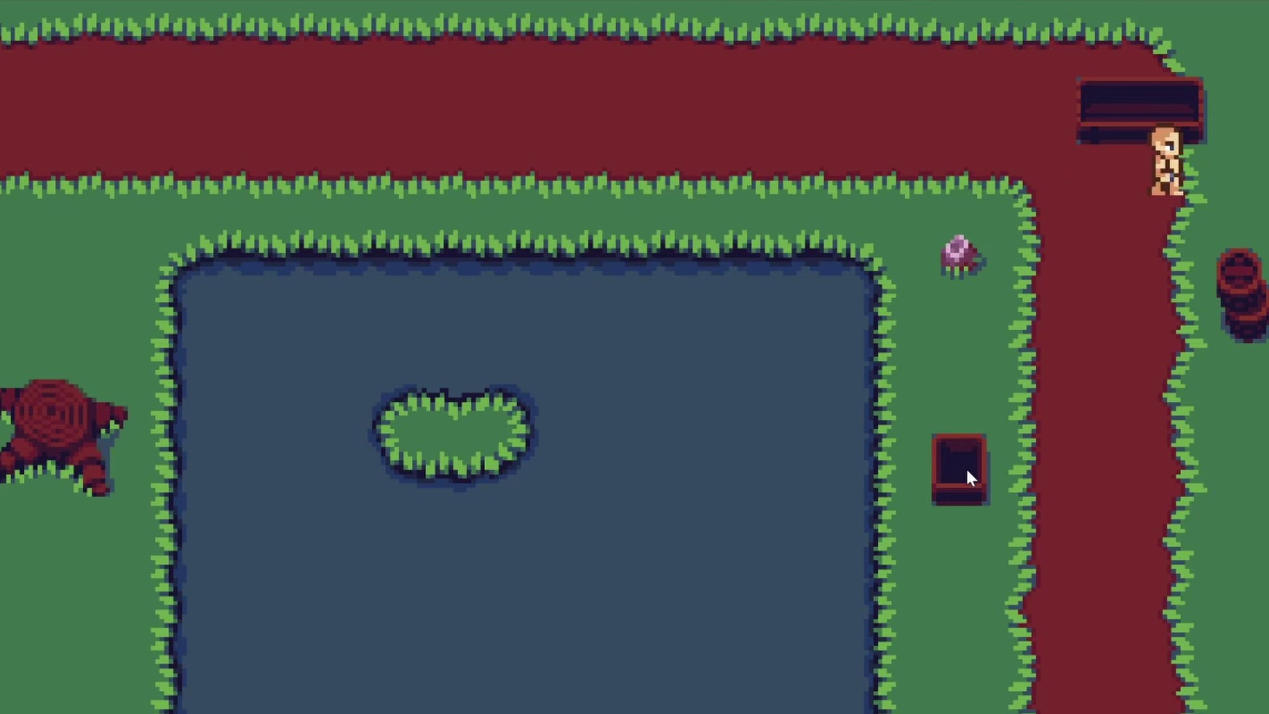
key(d)
- Walk the character back and forth against the pond's upper edge to test sliding along it, and stop playing the scene
key(a)
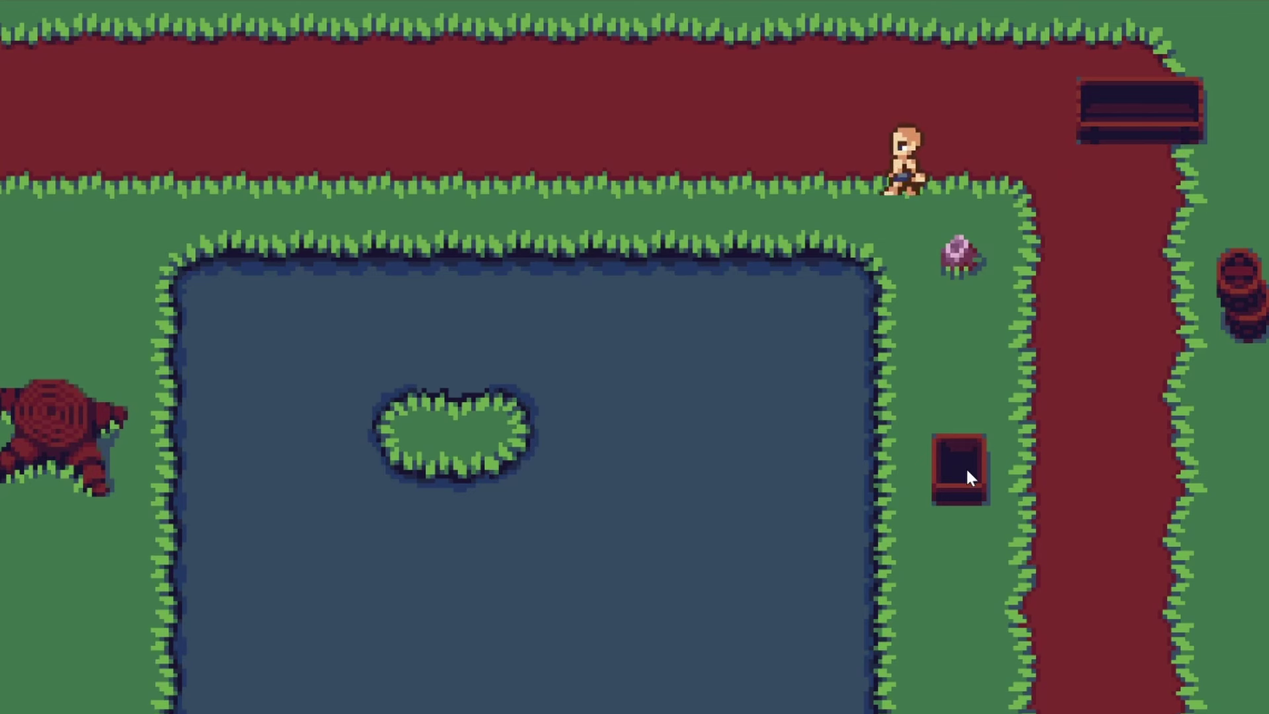
key(s)
key(a)
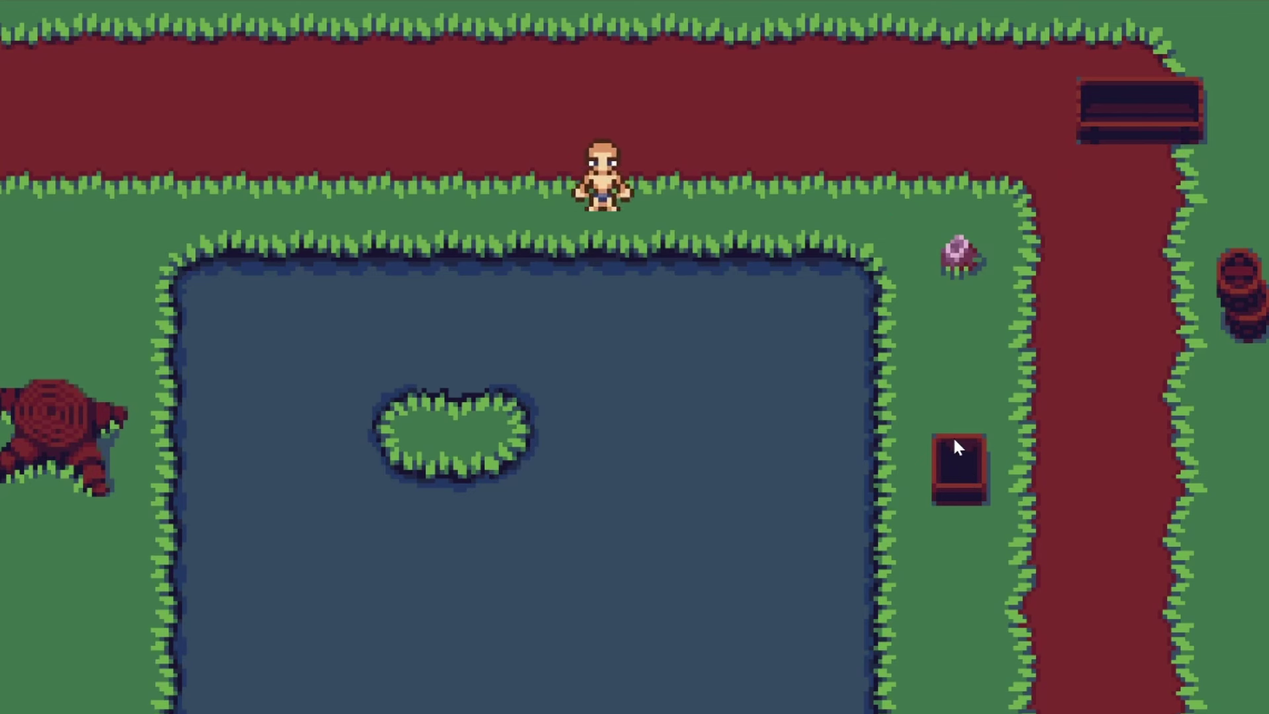
key(a)
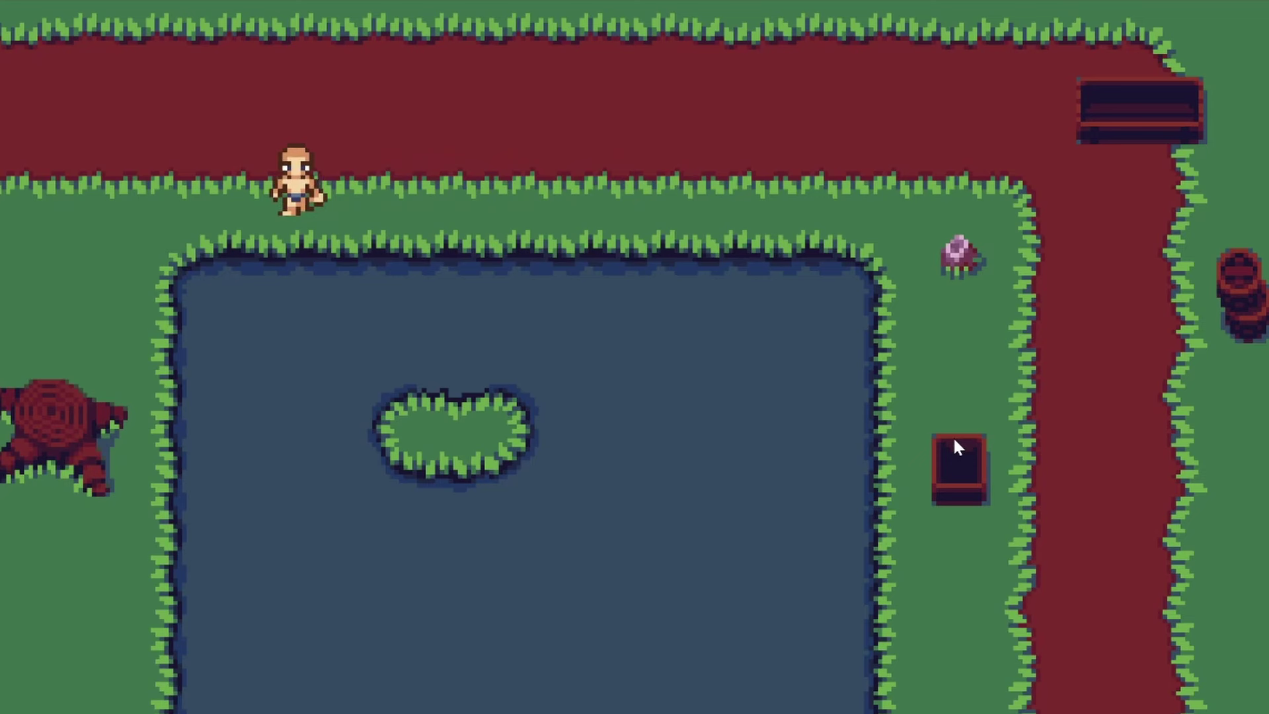
key(d)
key(d)
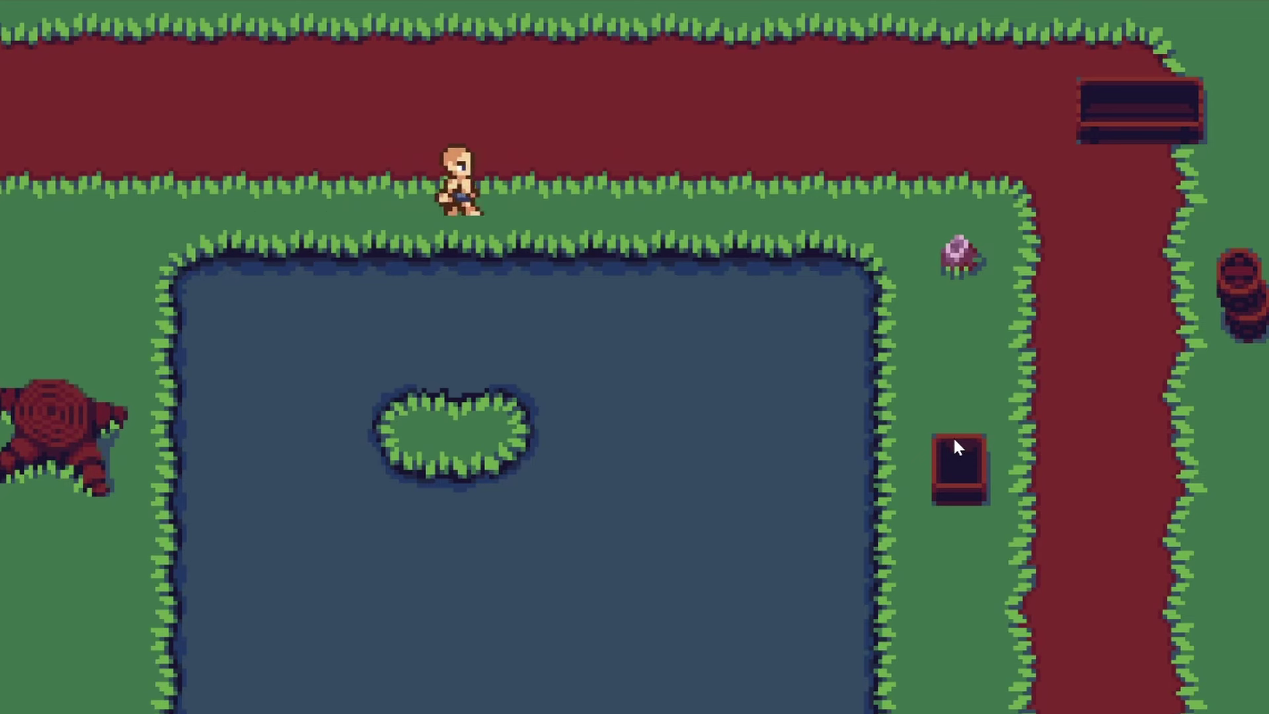
key(d)
key(ctrl+p)
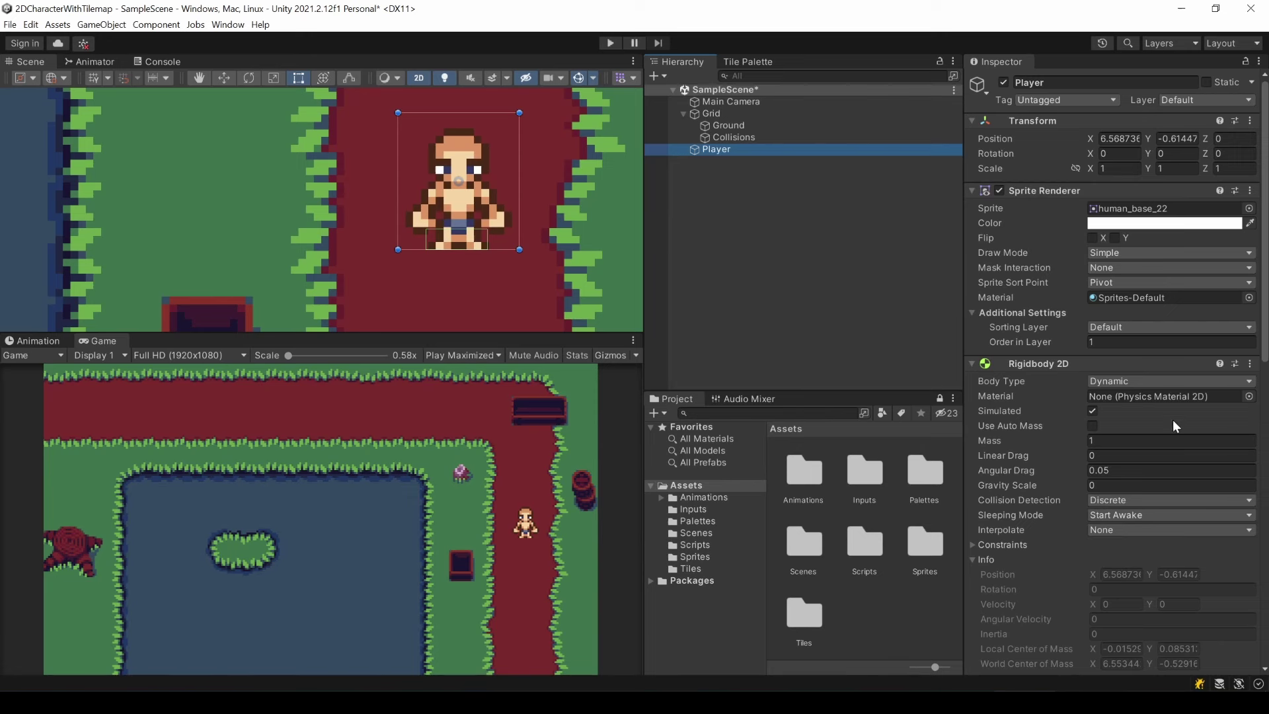
- Create a folder named Physics in Assets and open it
drag(917, 669, 878, 657)
right_click(826, 552)
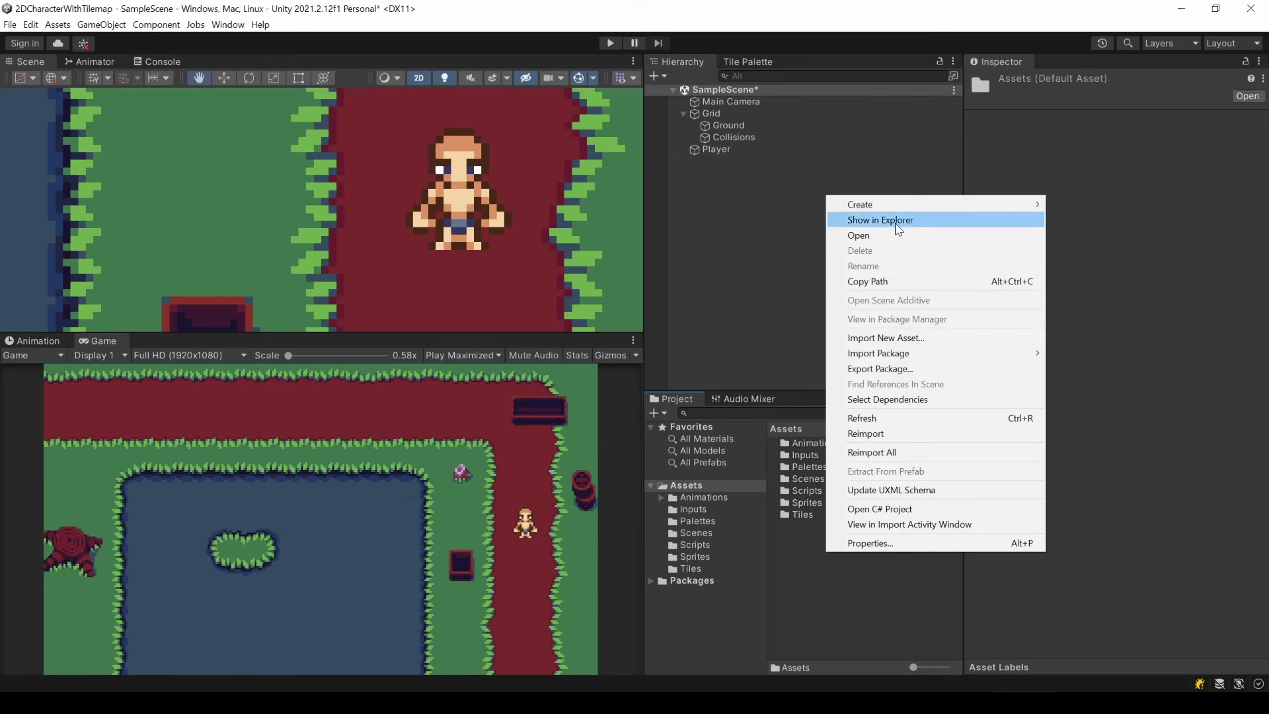
mouse_move(893, 206)
click(1123, 74)
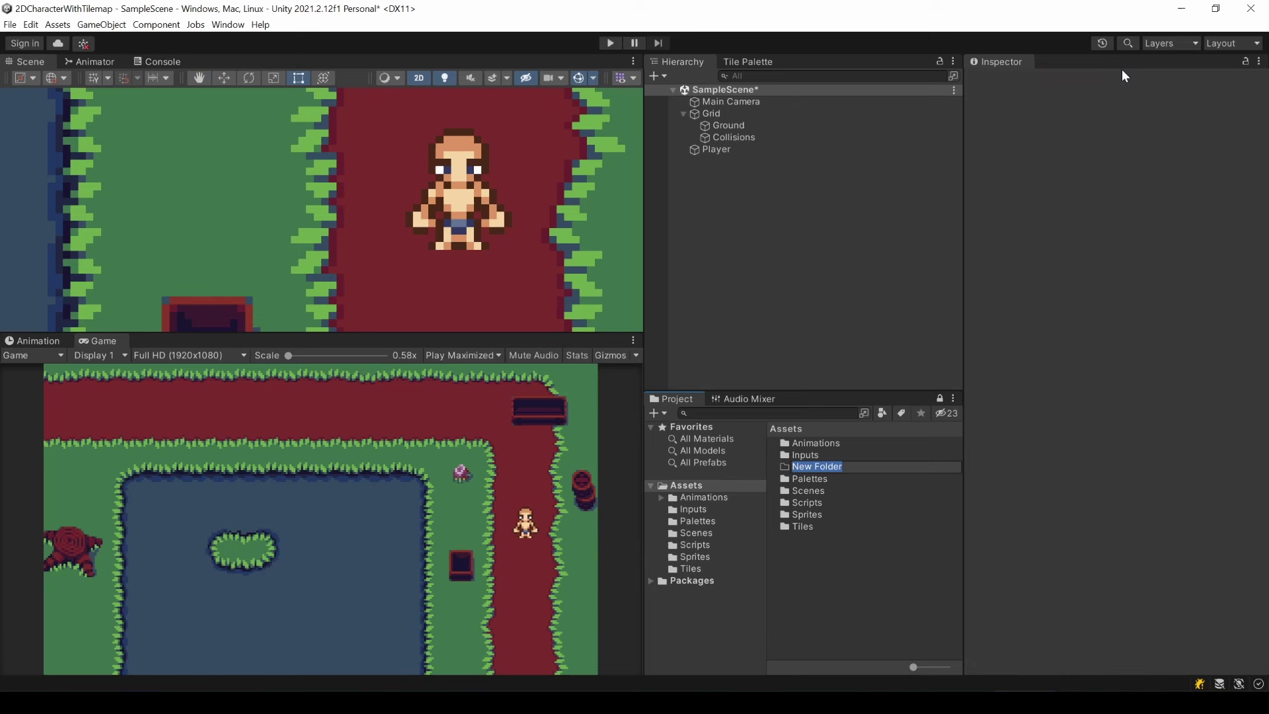
text(Physics)
key(Return)
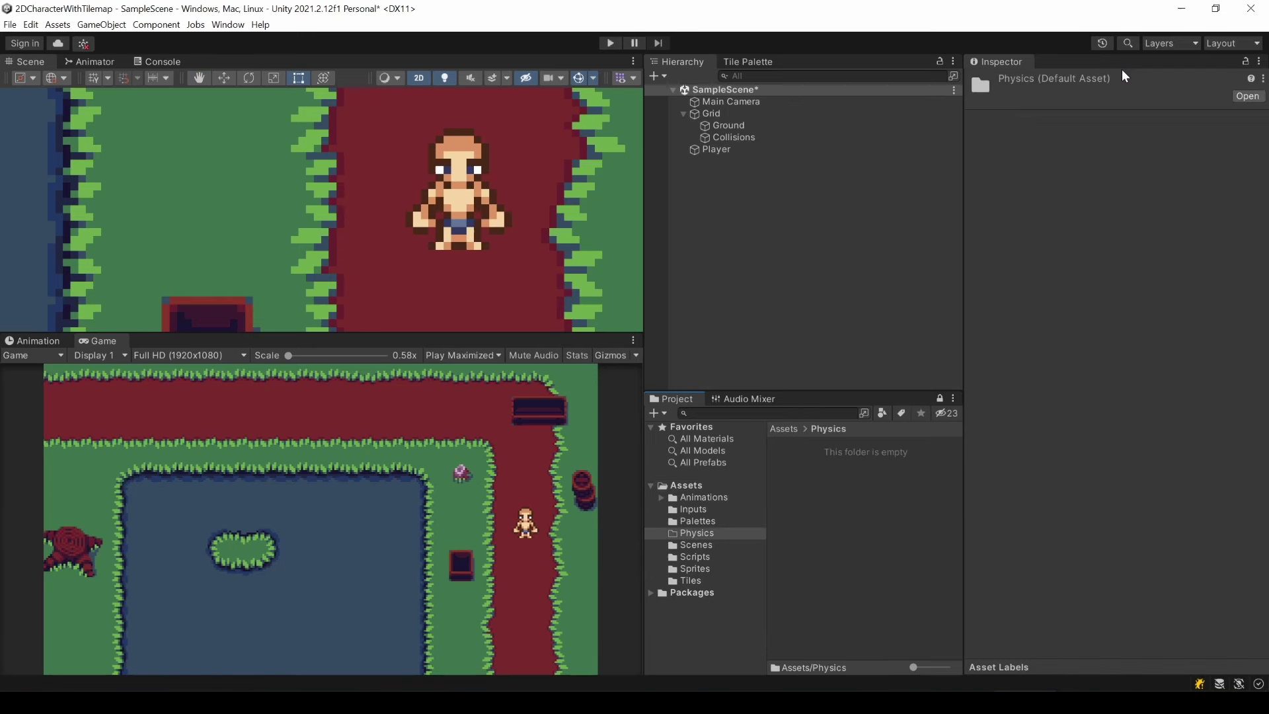
- Create a Physics Material 2D named Slippery in the Physics folder
right_click(835, 478)
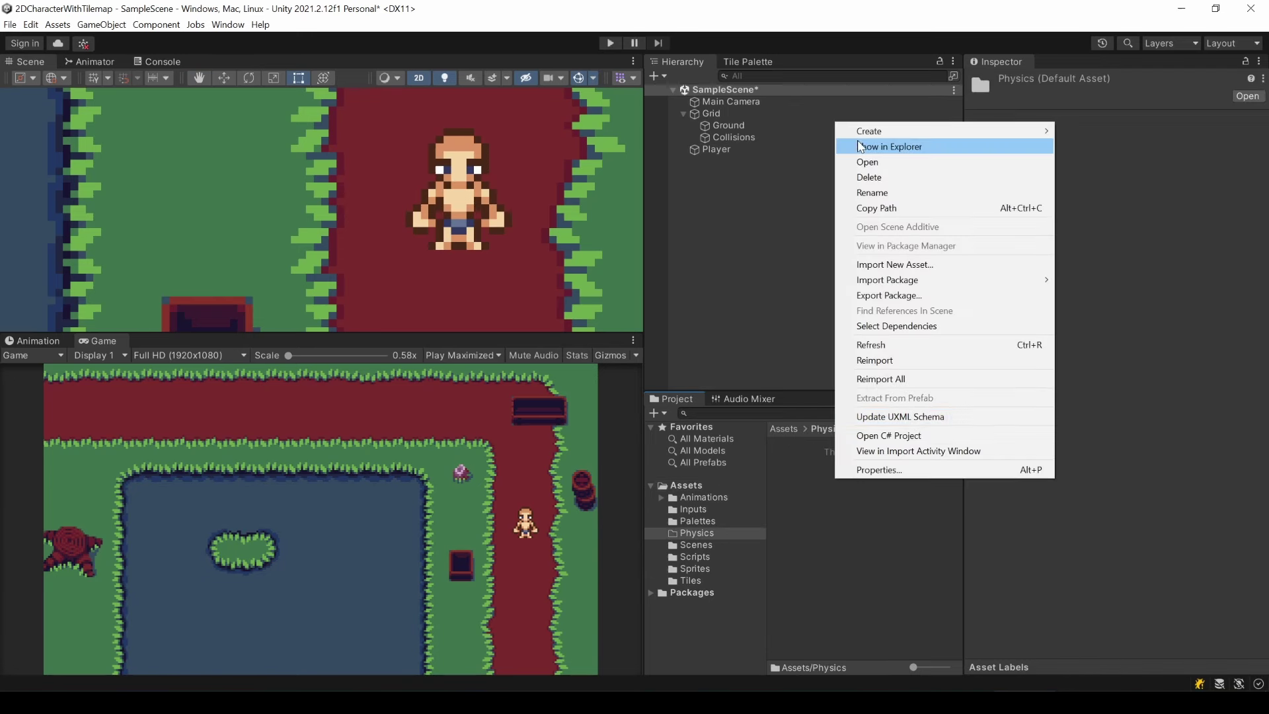
mouse_move(859, 132)
mouse_move(1089, 105)
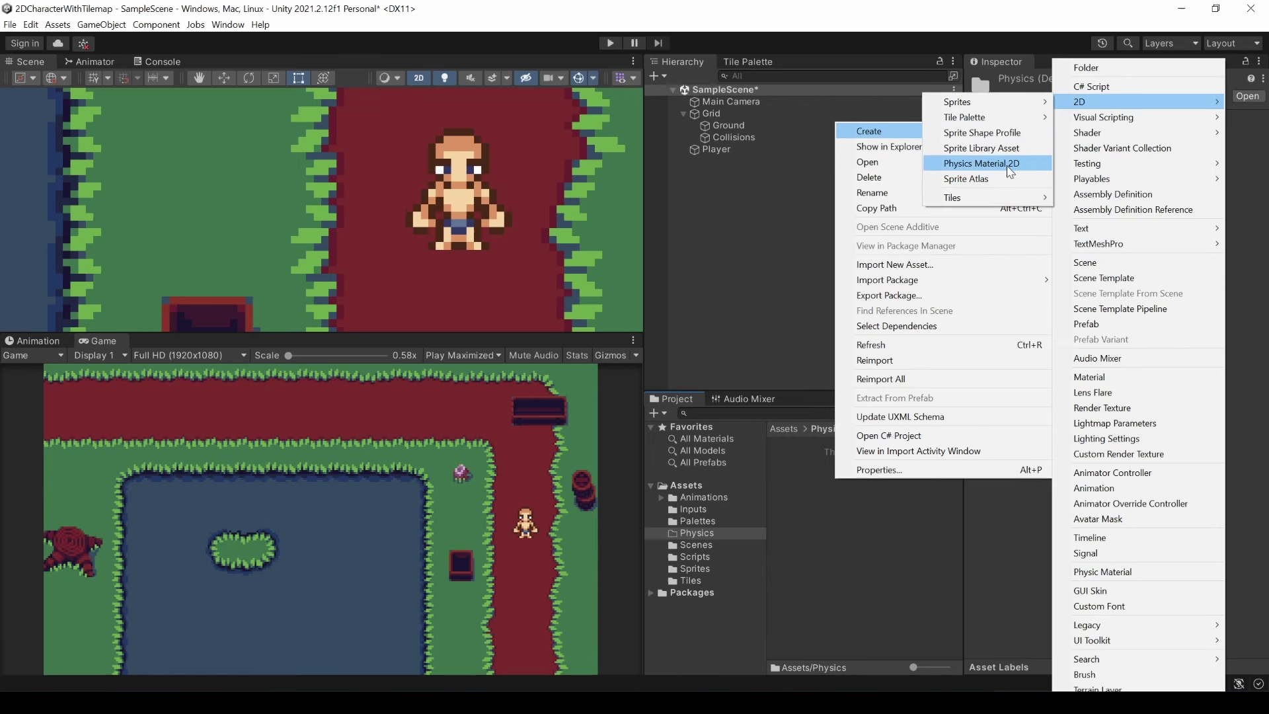
click(1029, 165)
text(Sl)
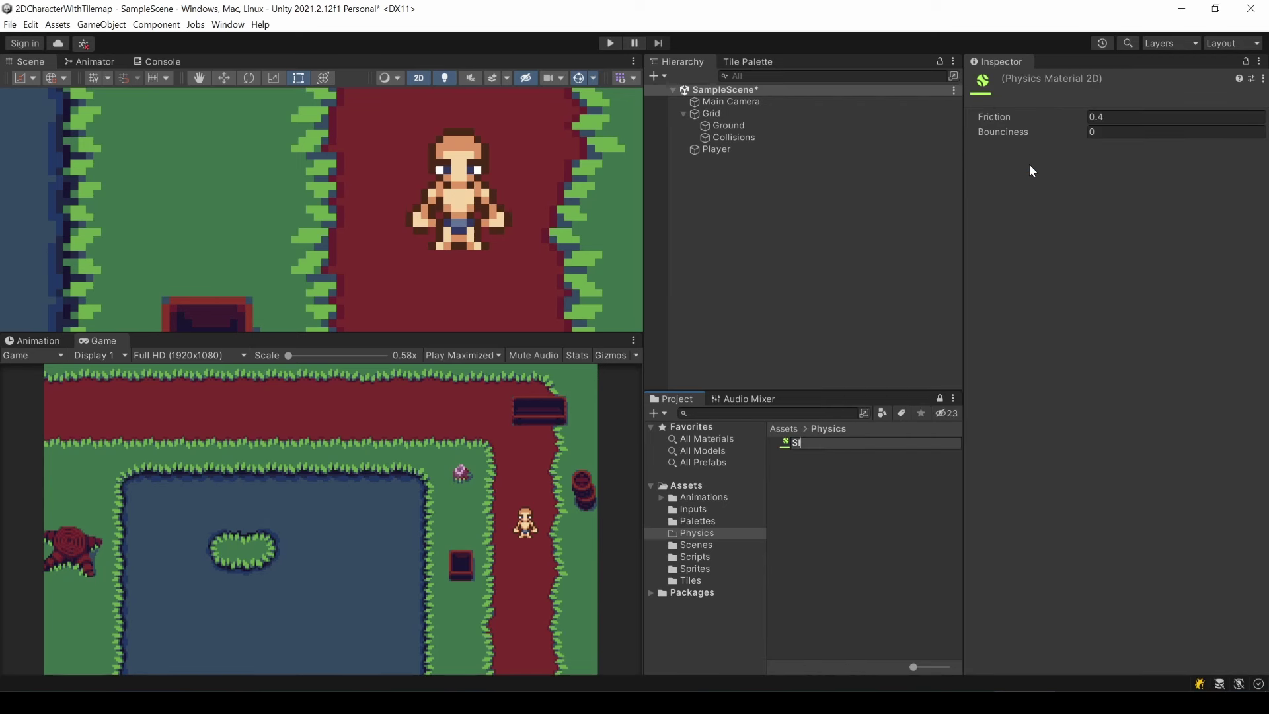
text(ippery)
key(Return)
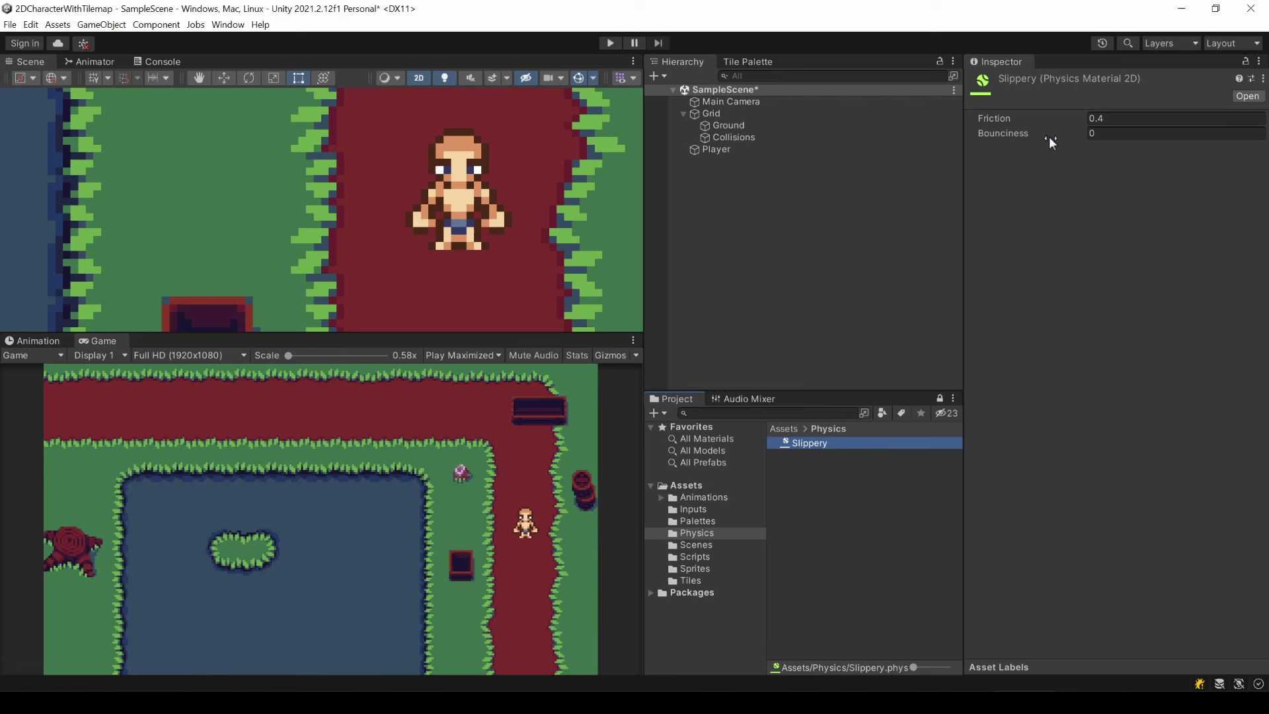
- Set the Slippery material's friction to 0 and assign it to the Player's Rigidbody 2D
click(1102, 118)
text(0)
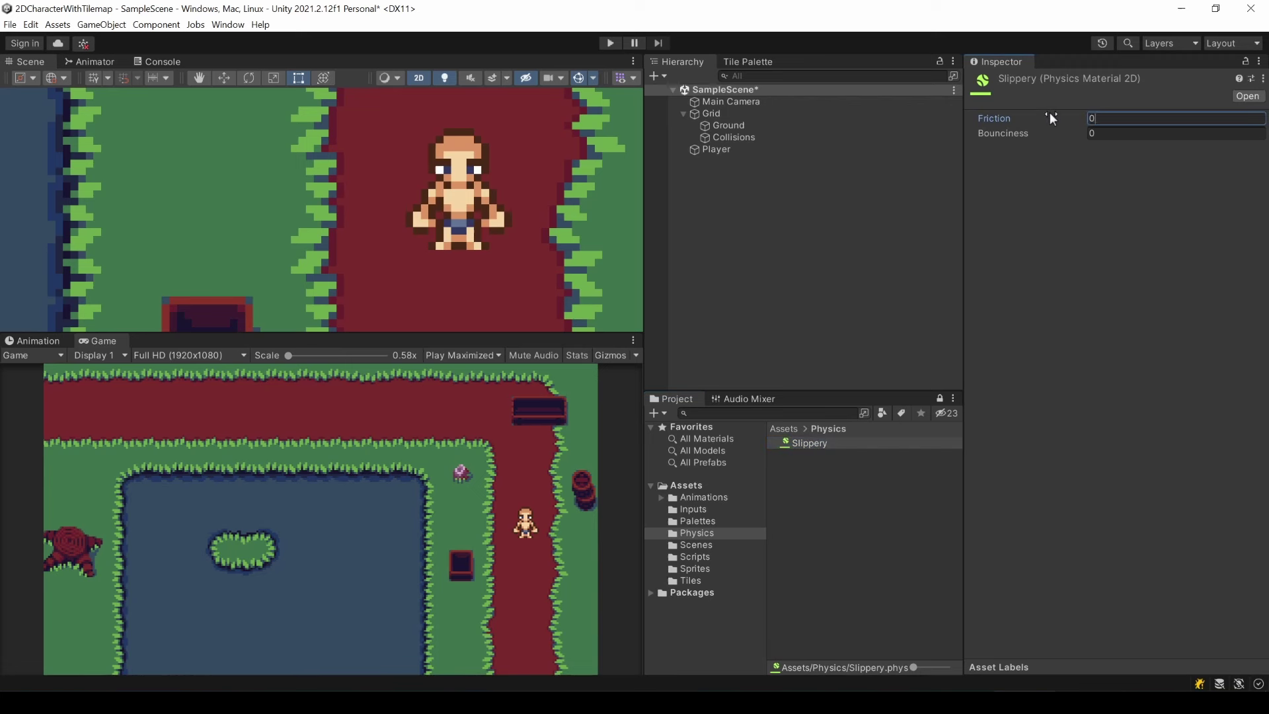
key(Return)
click(715, 150)
drag(774, 447, 1171, 392)
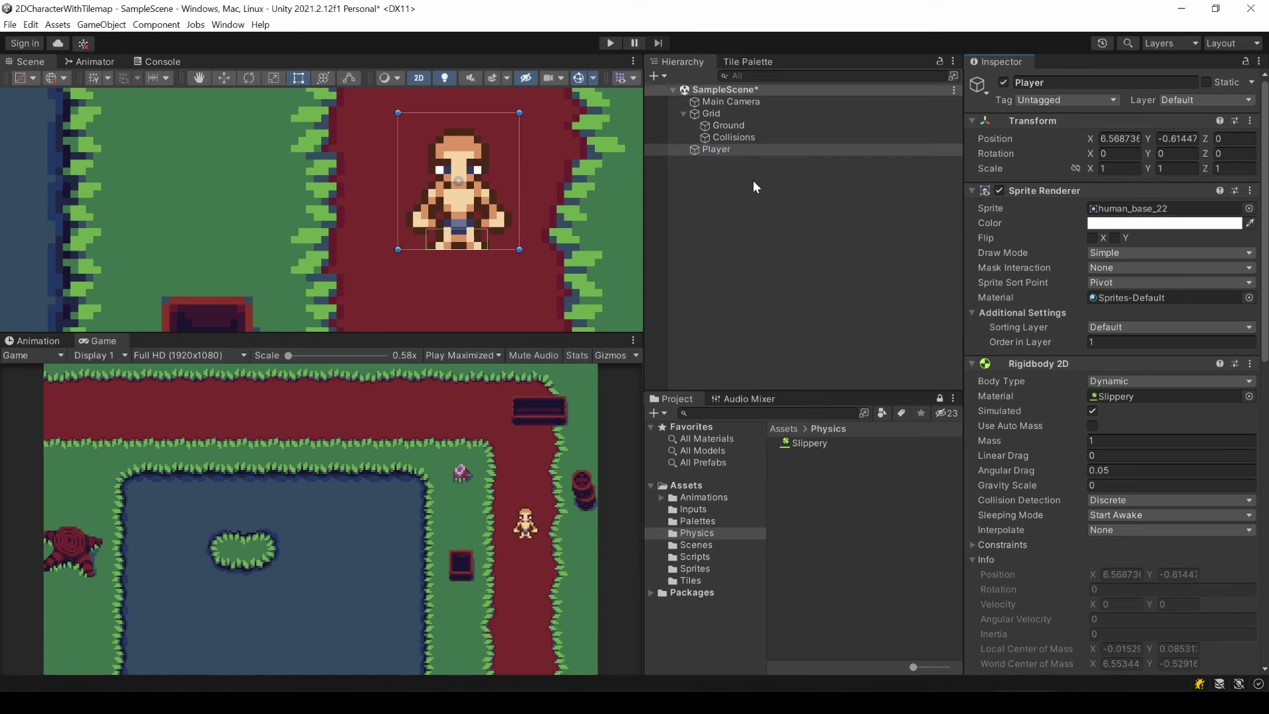
- Play the scene and walk the character by the long crate and along the pond's upper edge to test the frictionless material
click(606, 43)
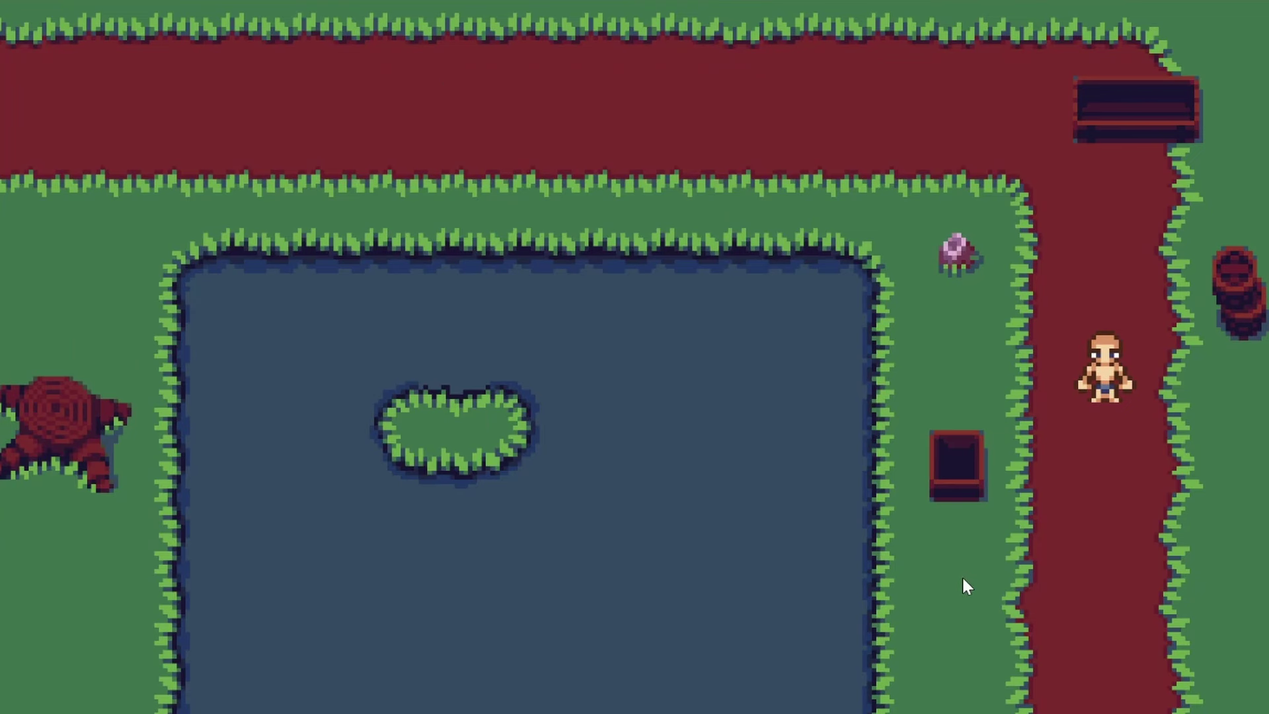
key(w)
key(a)
key(d)
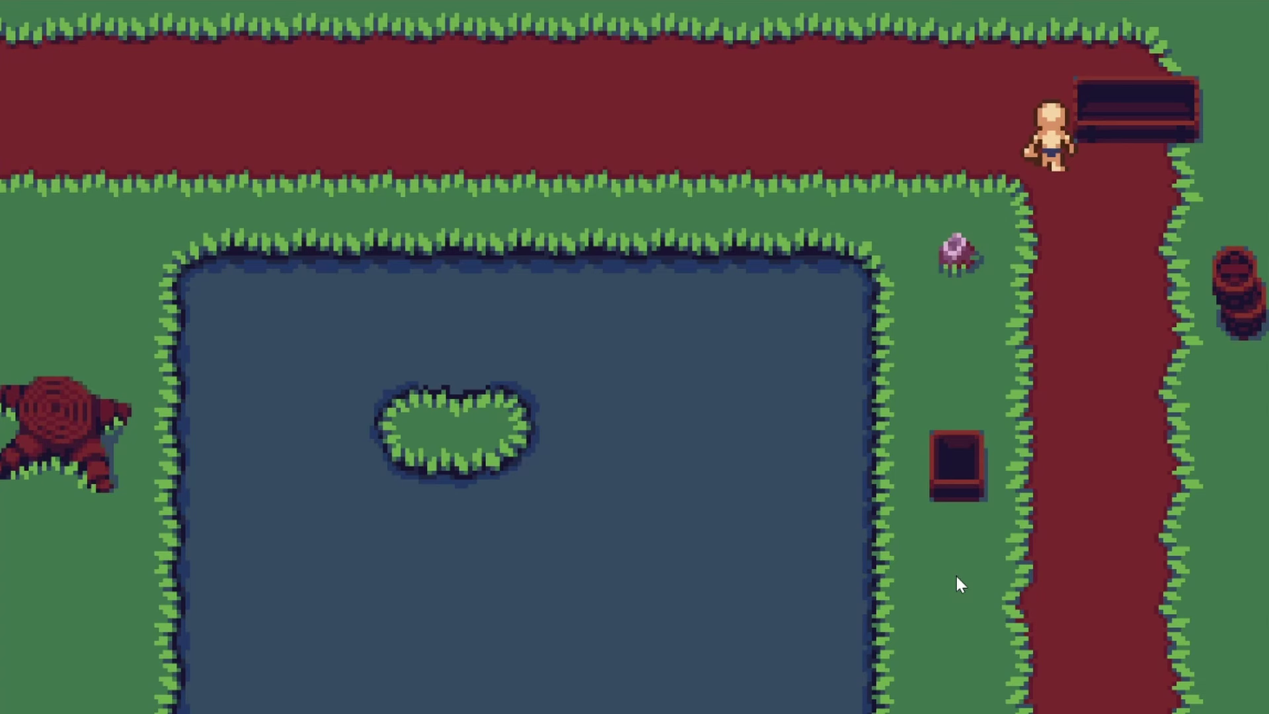
key(Left)
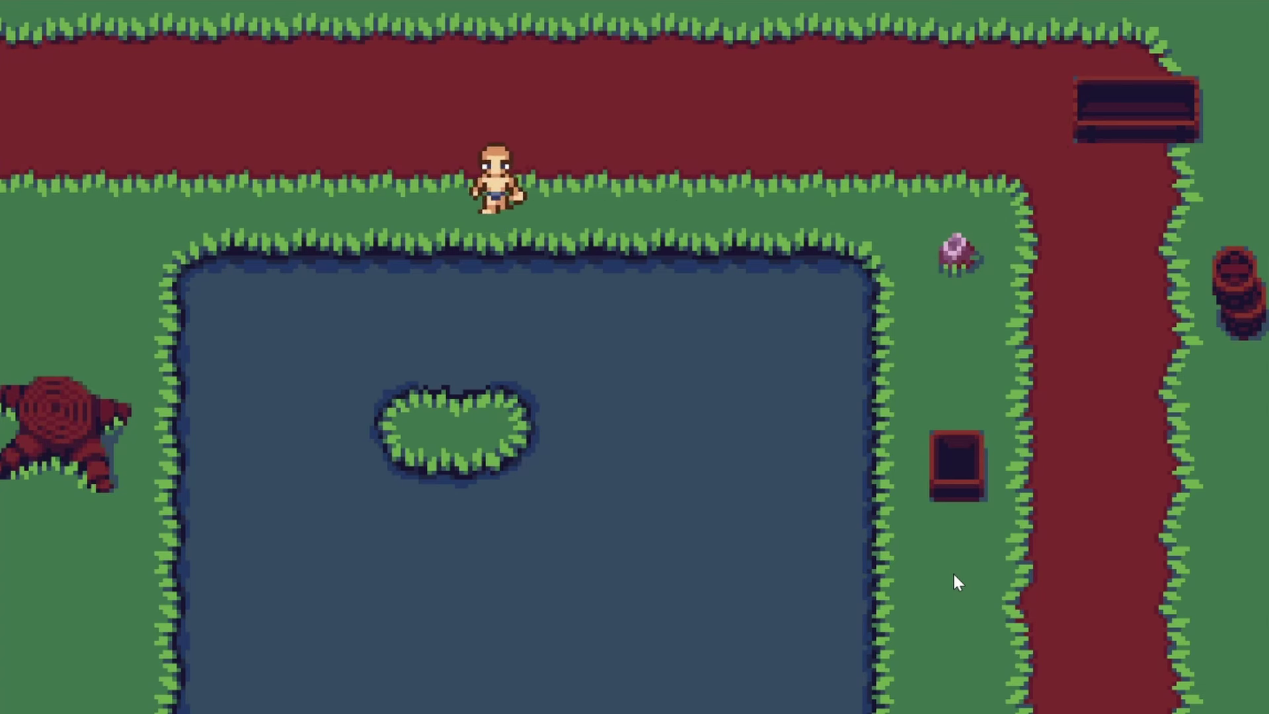
key(Right)
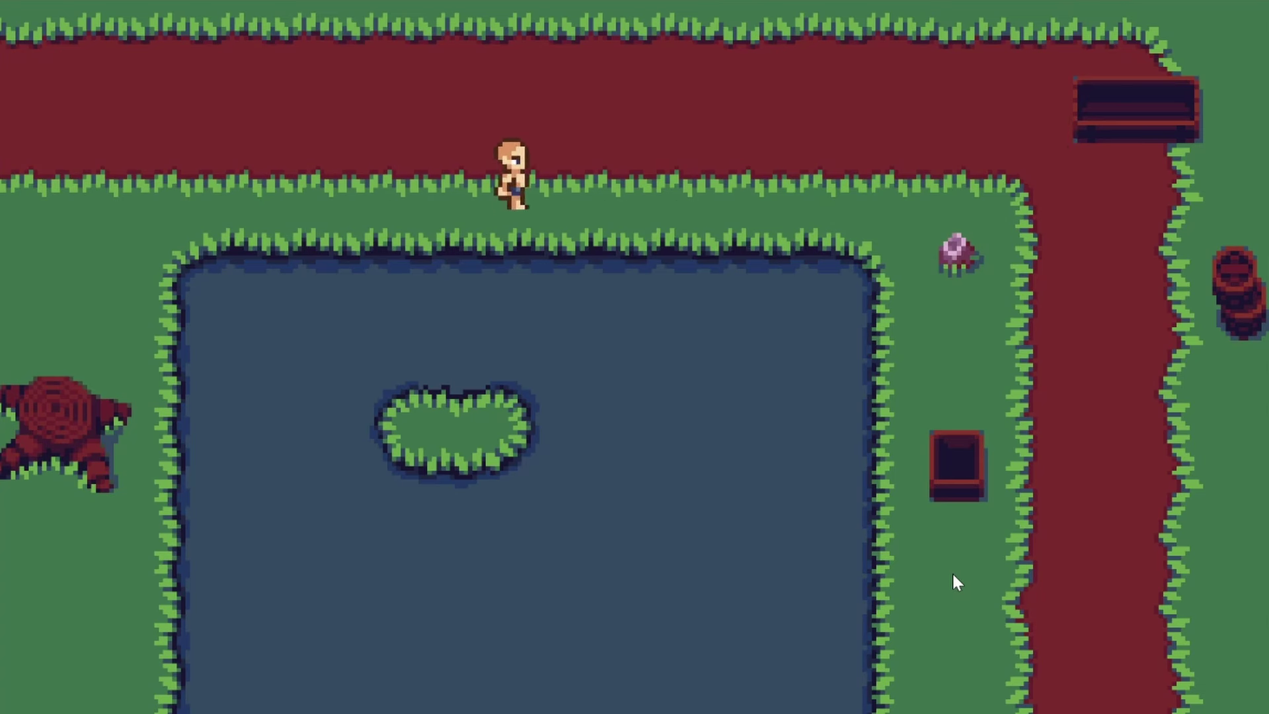
key(Left)
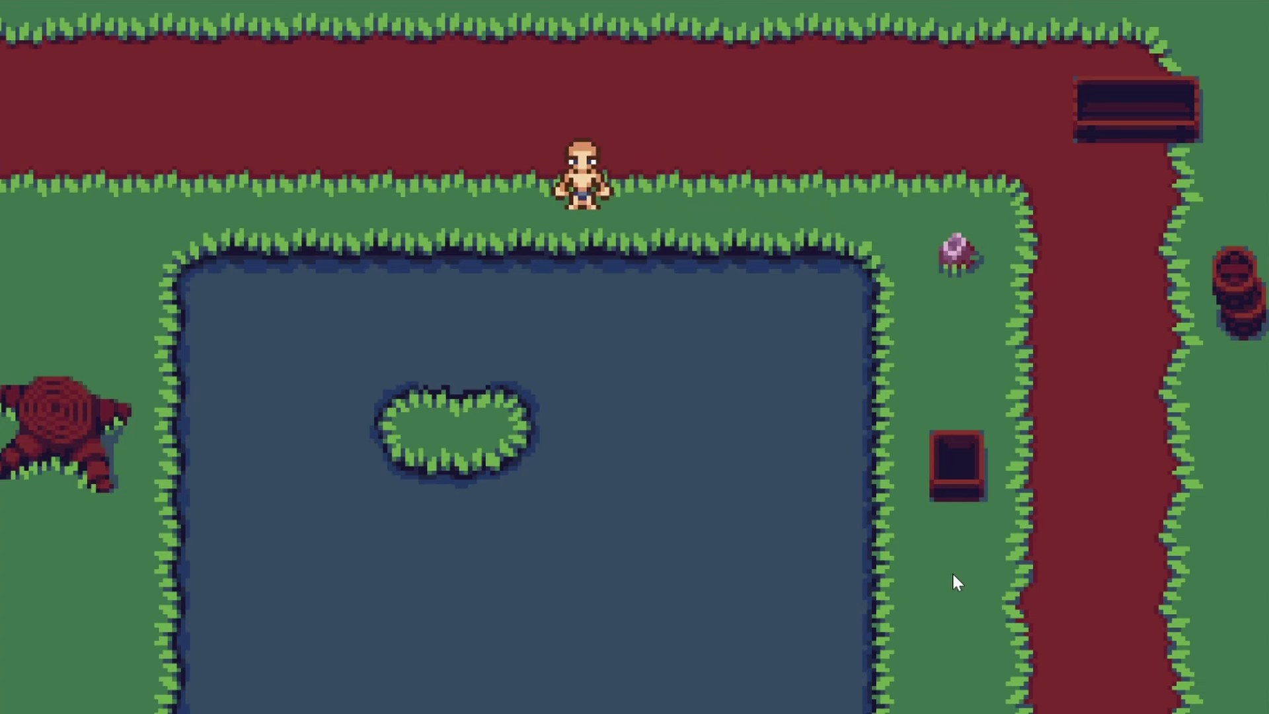
key(Left)
key(Right)
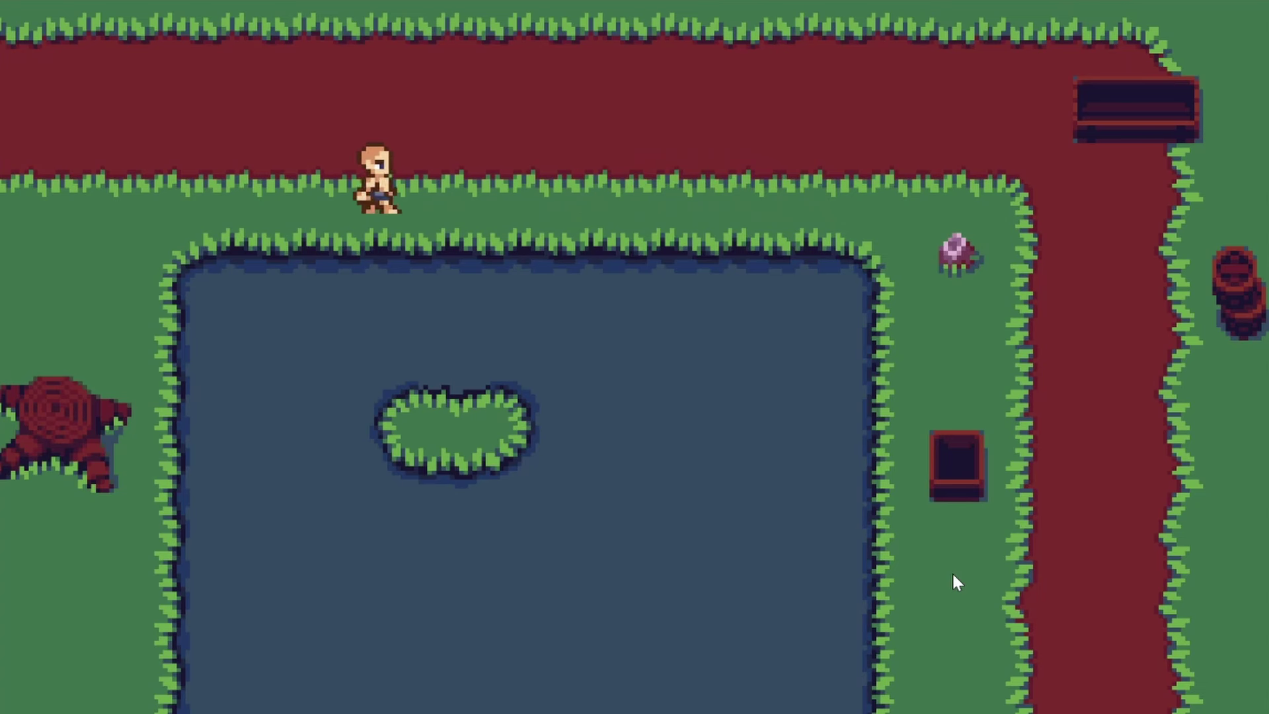
key(Left)
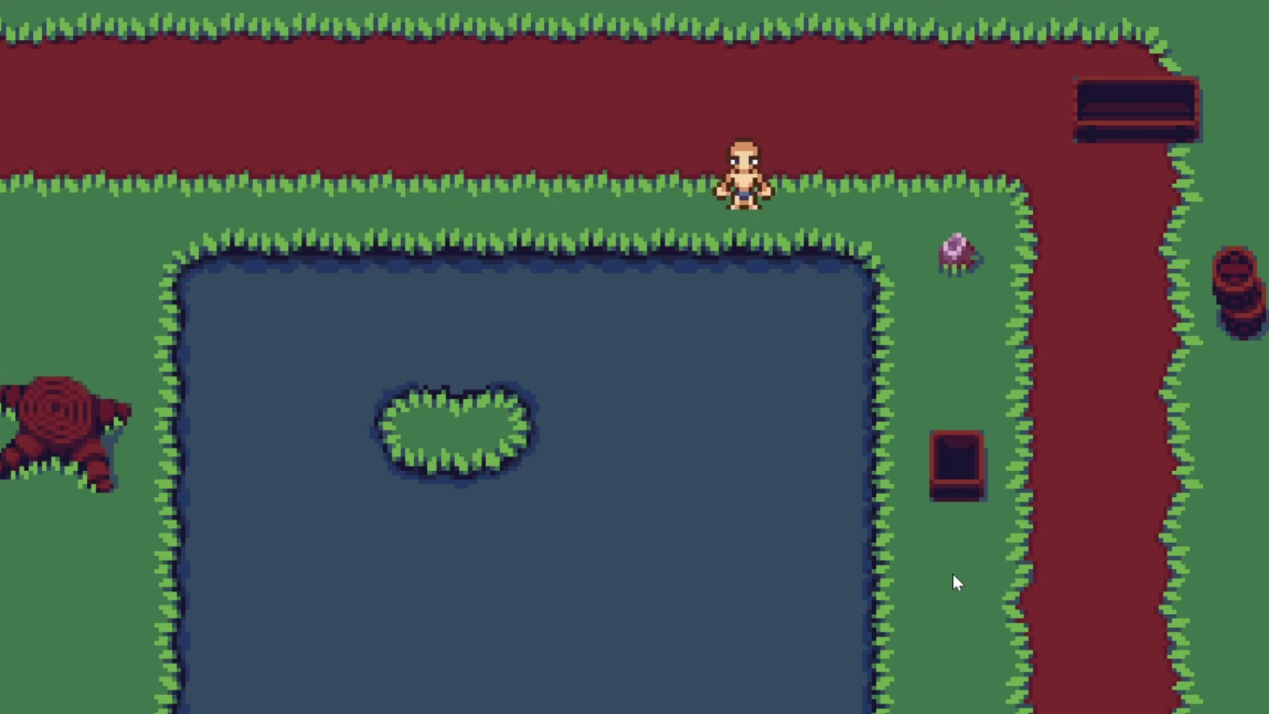
- Walk the character back and forth along the grass strip above the pond to check for smooth sliding
key(Left)
key(Right)
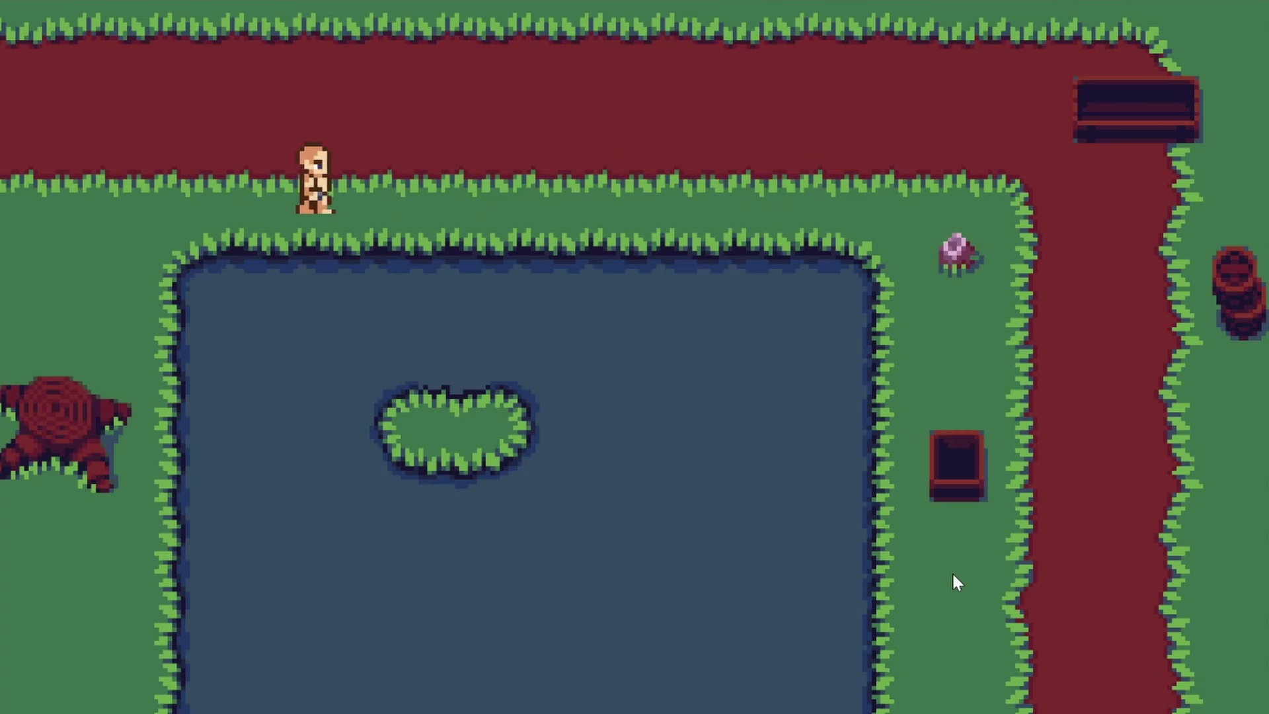
key(Right)
key(Left)
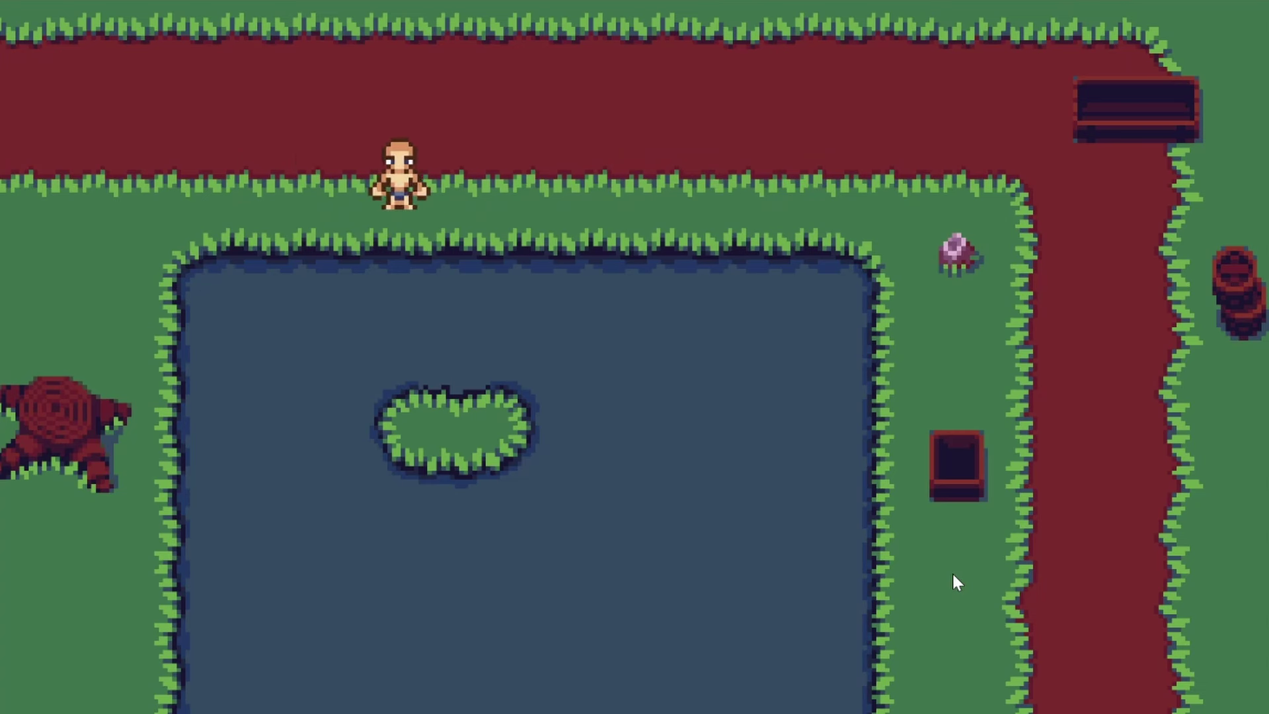
key(Left)
key(Right)
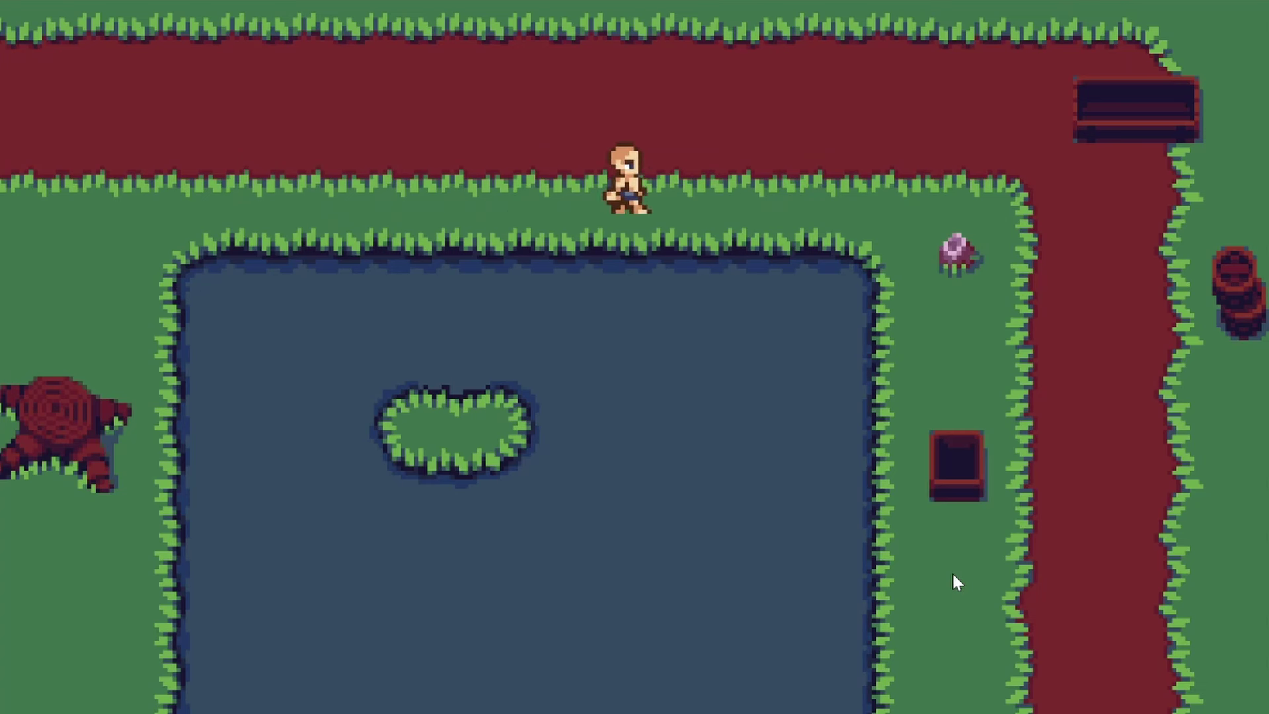
key(Left)
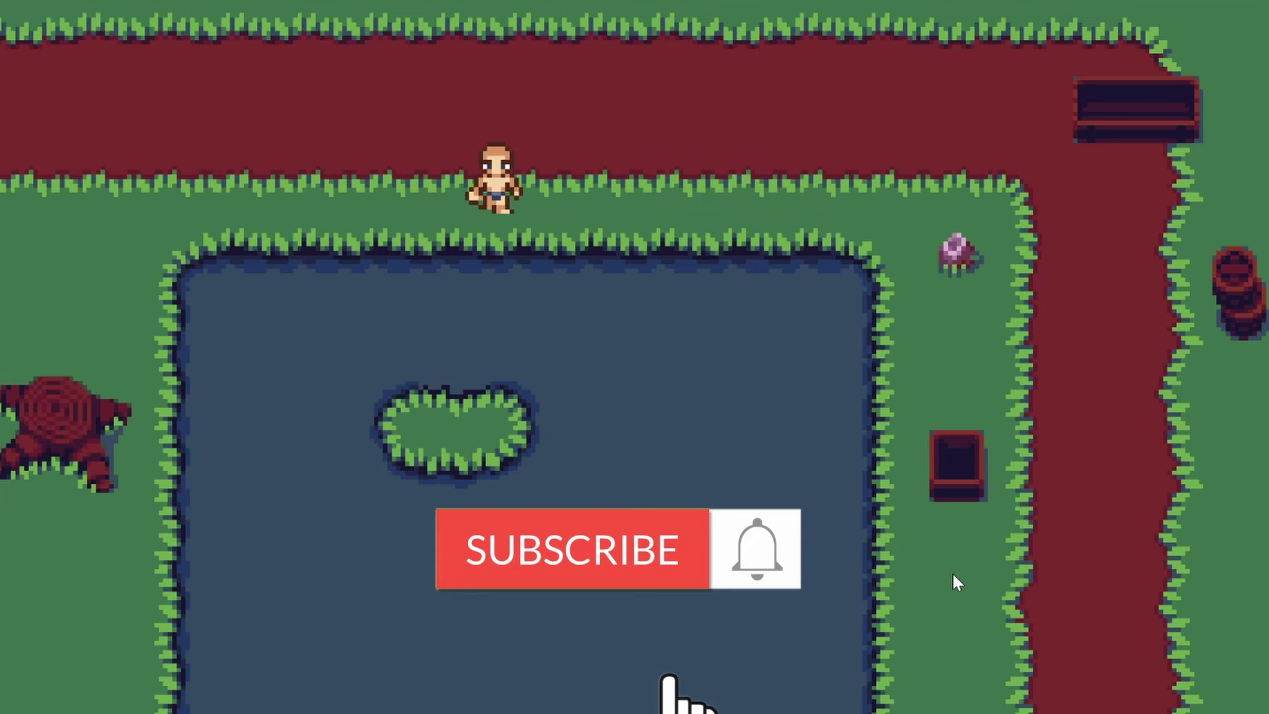
key(Right)
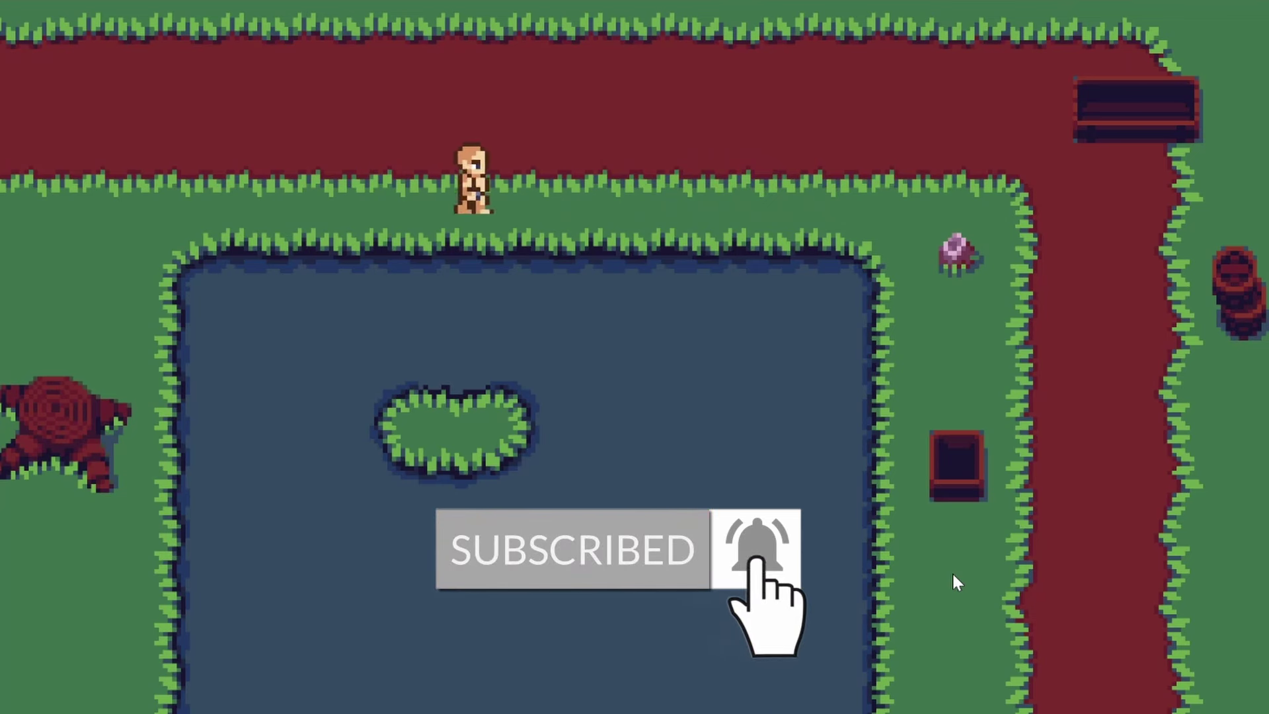
key(Left)
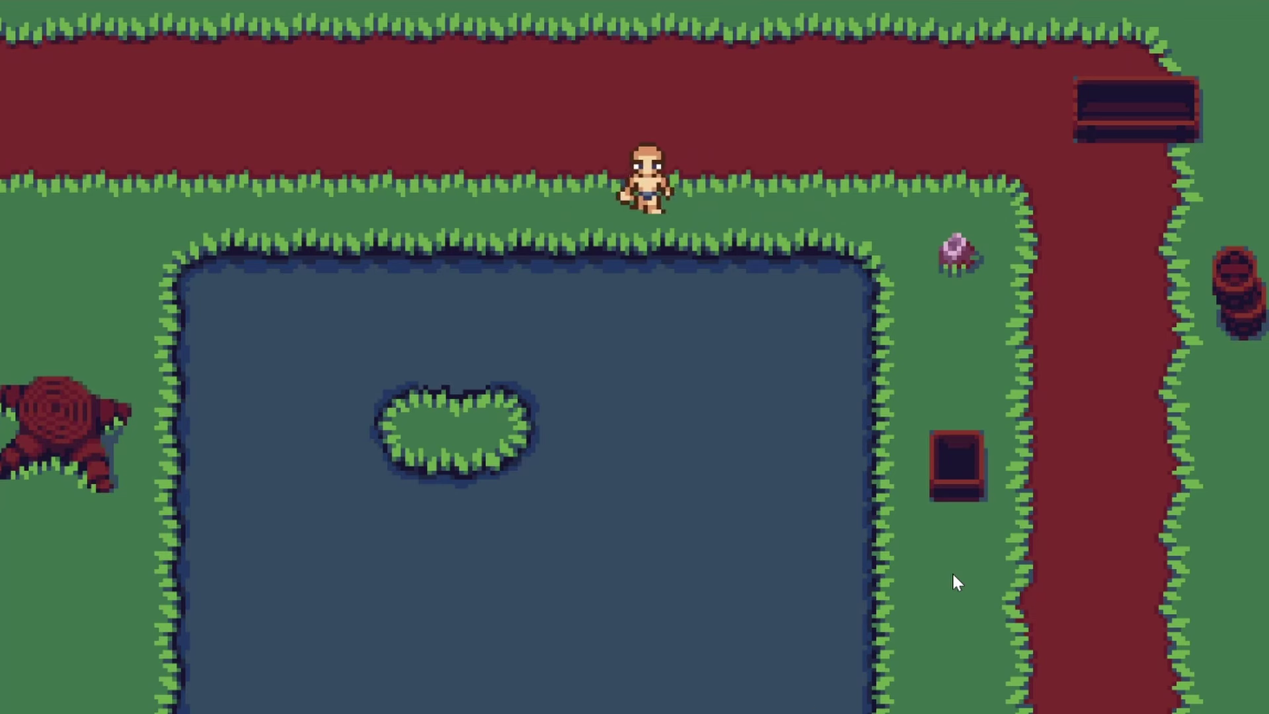
key(Right)
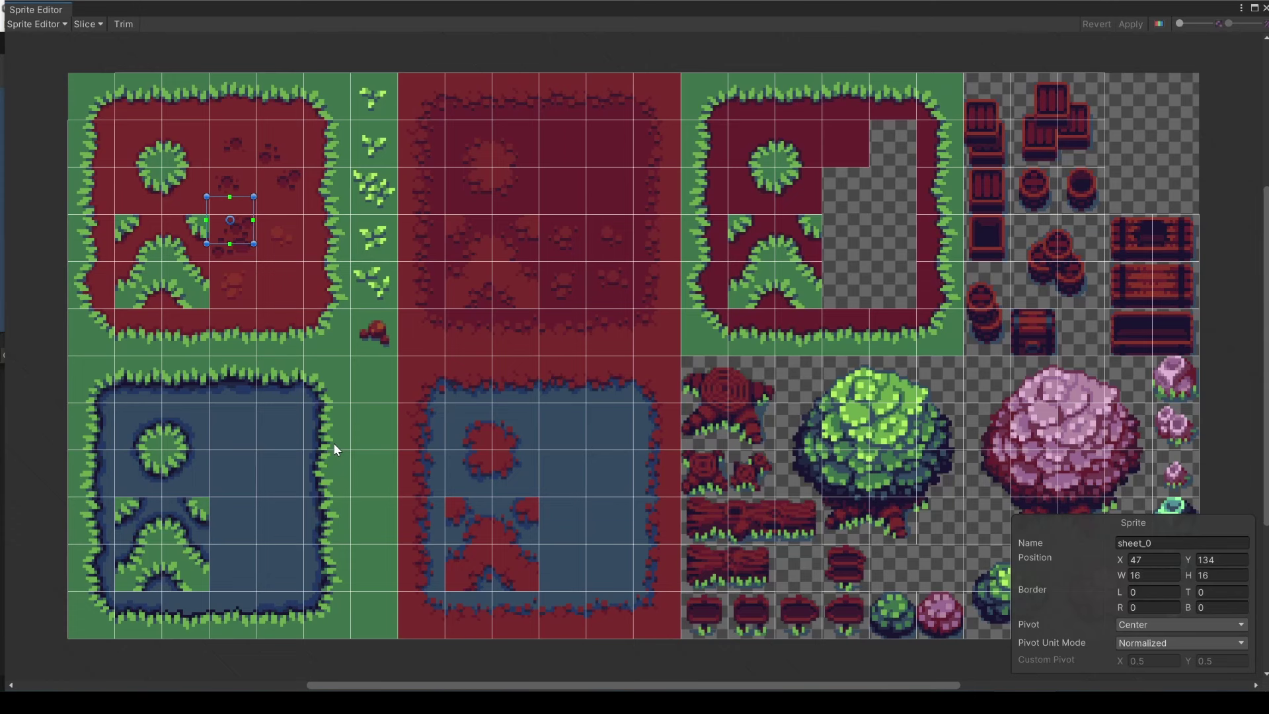
- Check the pond's right-bank tile in the sprite sheet and walk the character between the pond and the small crate to test its collision
click(335, 522)
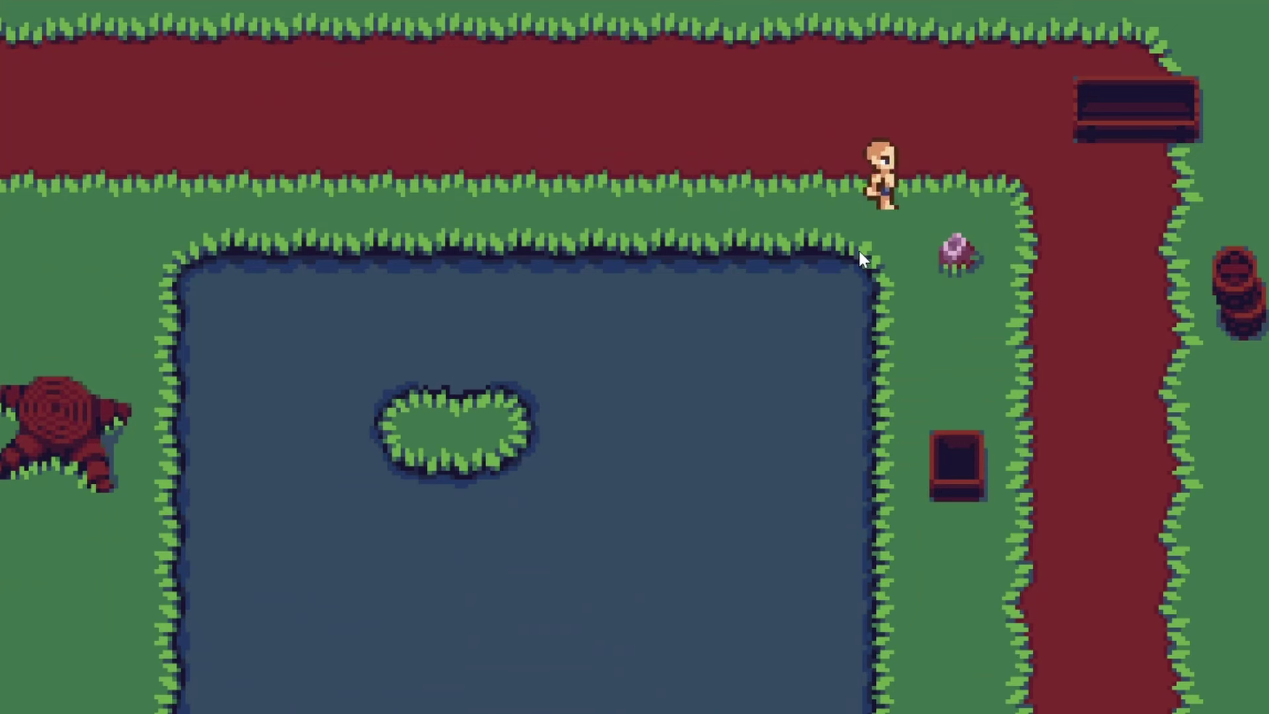
key(Right)
key(Down)
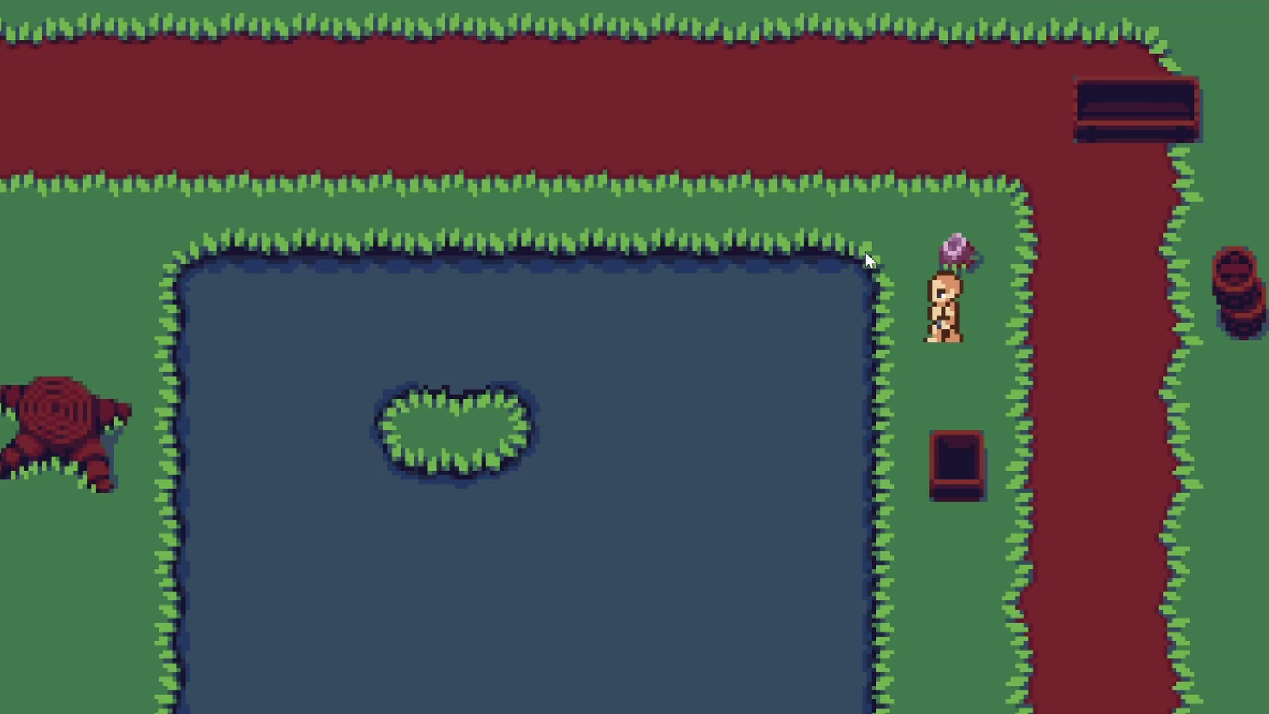
key(Down)
key(Up)
key(Down)
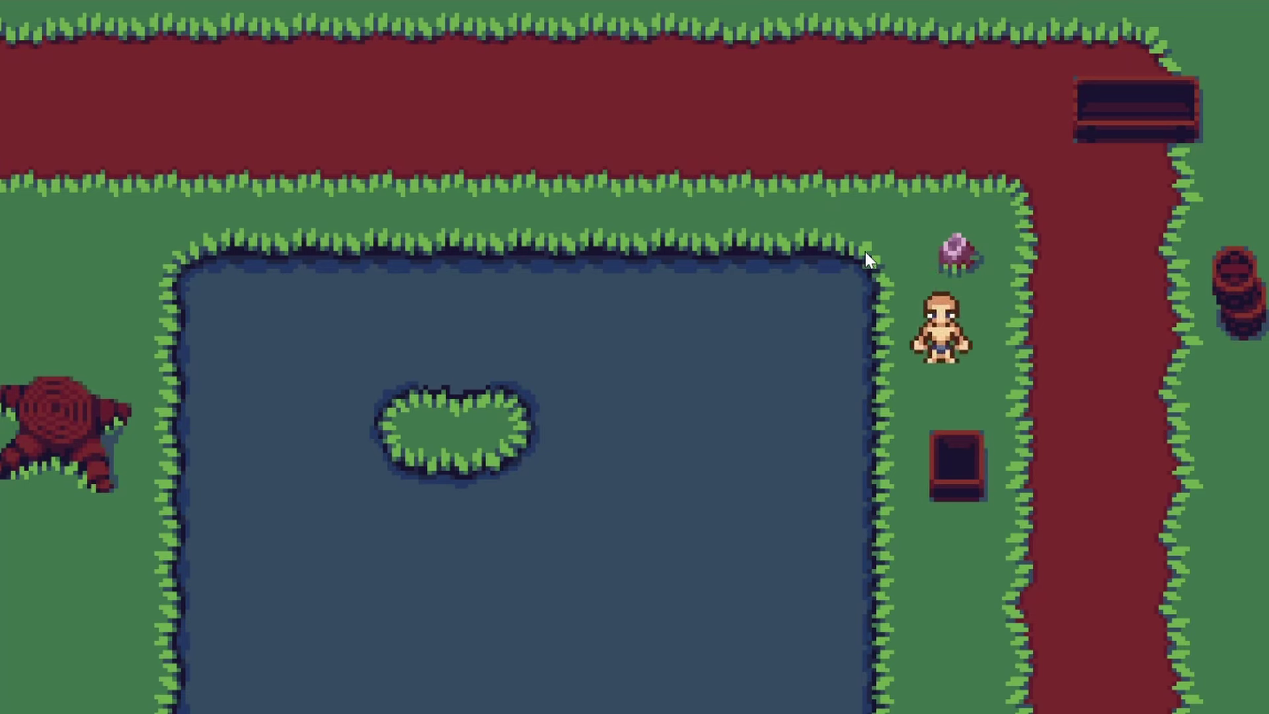
key(Down)
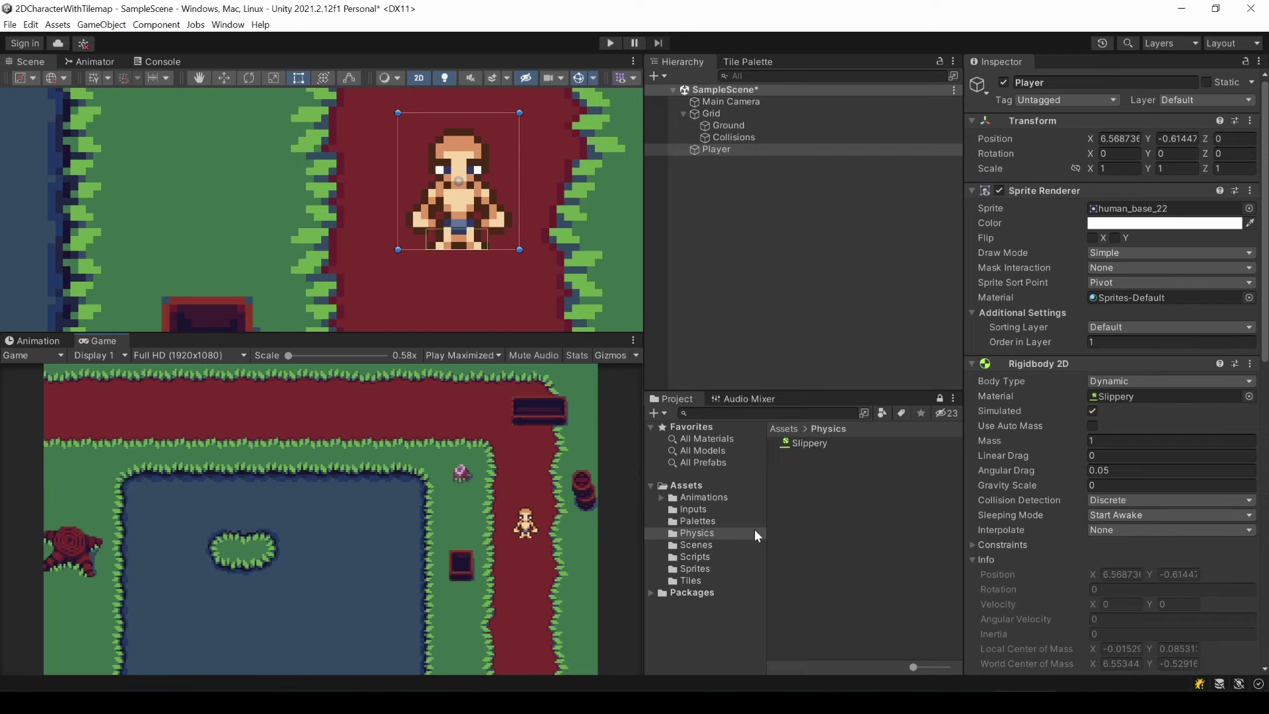
- Open the sheet texture from the Sprites folder in the Sprite Editor and switch to Custom Physics Shape mode
click(690, 569)
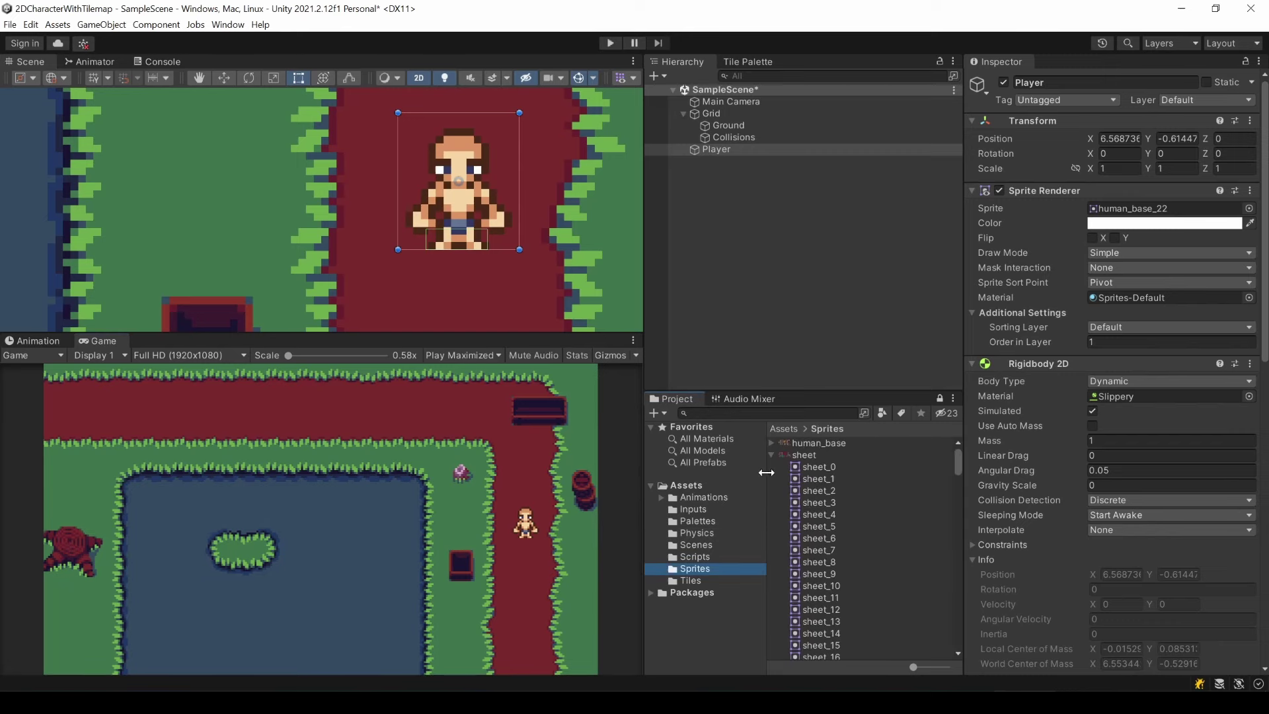
click(788, 454)
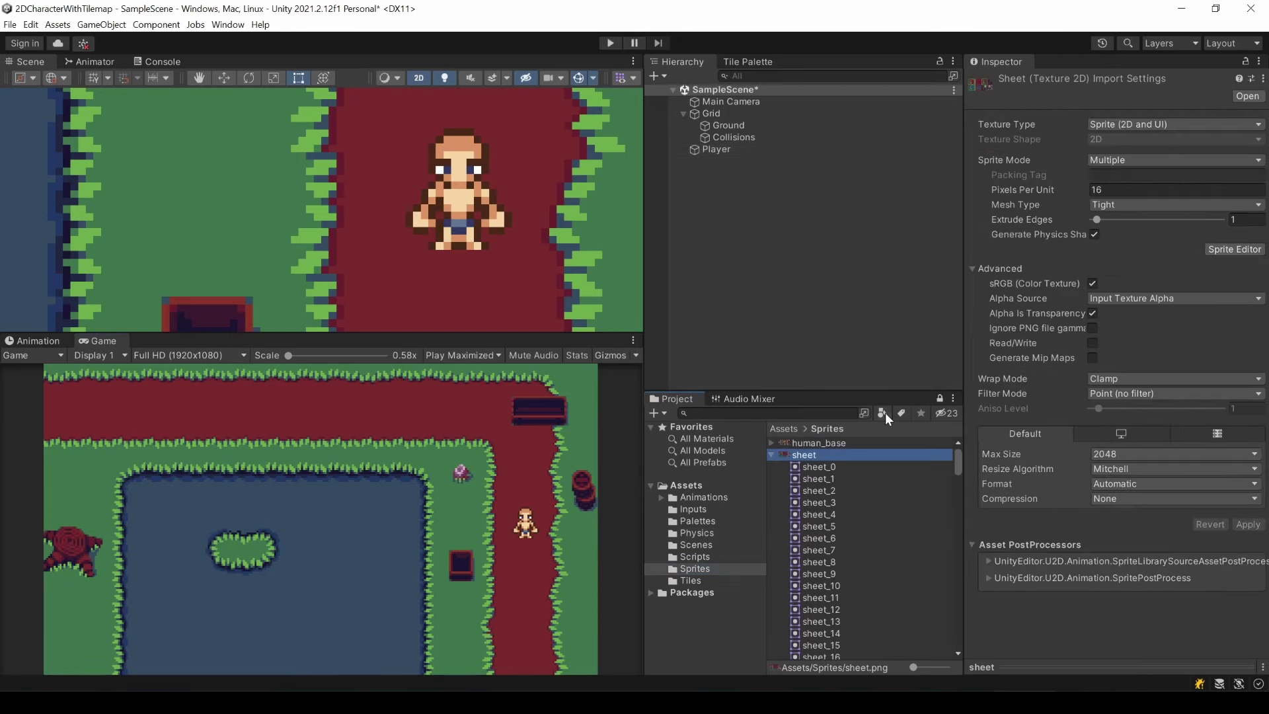
click(1241, 249)
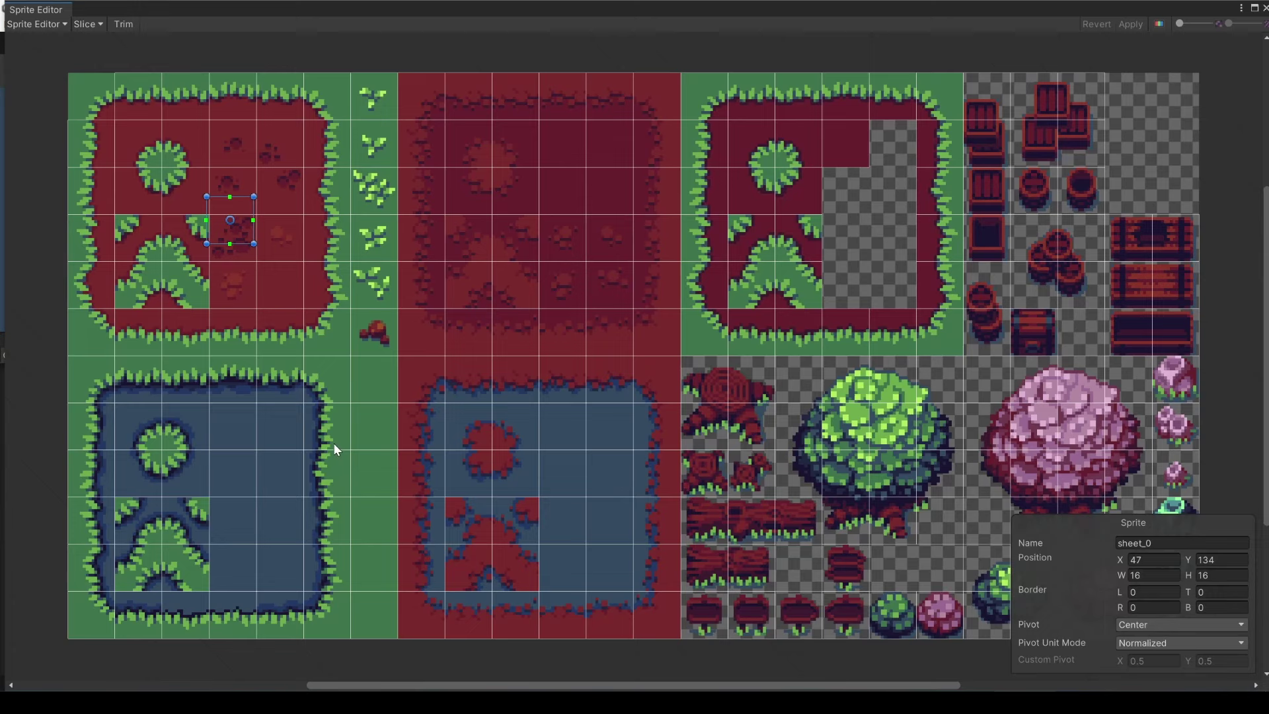
click(349, 511)
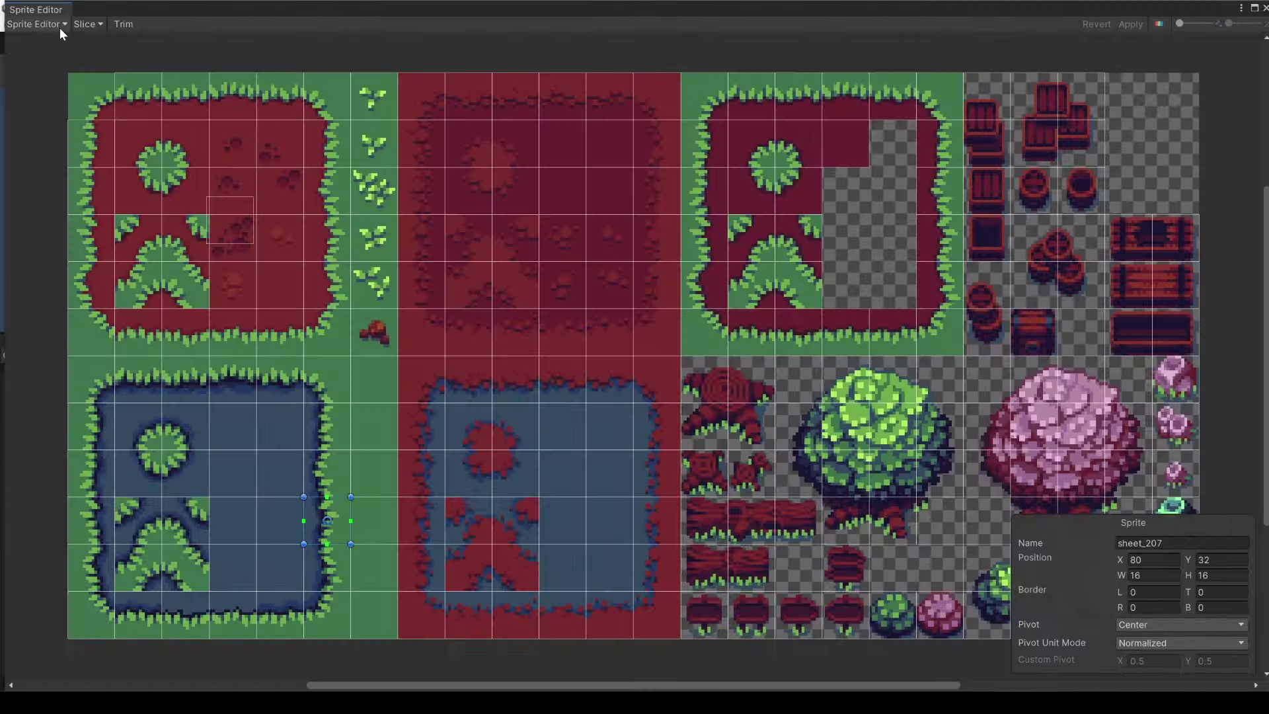
click(60, 26)
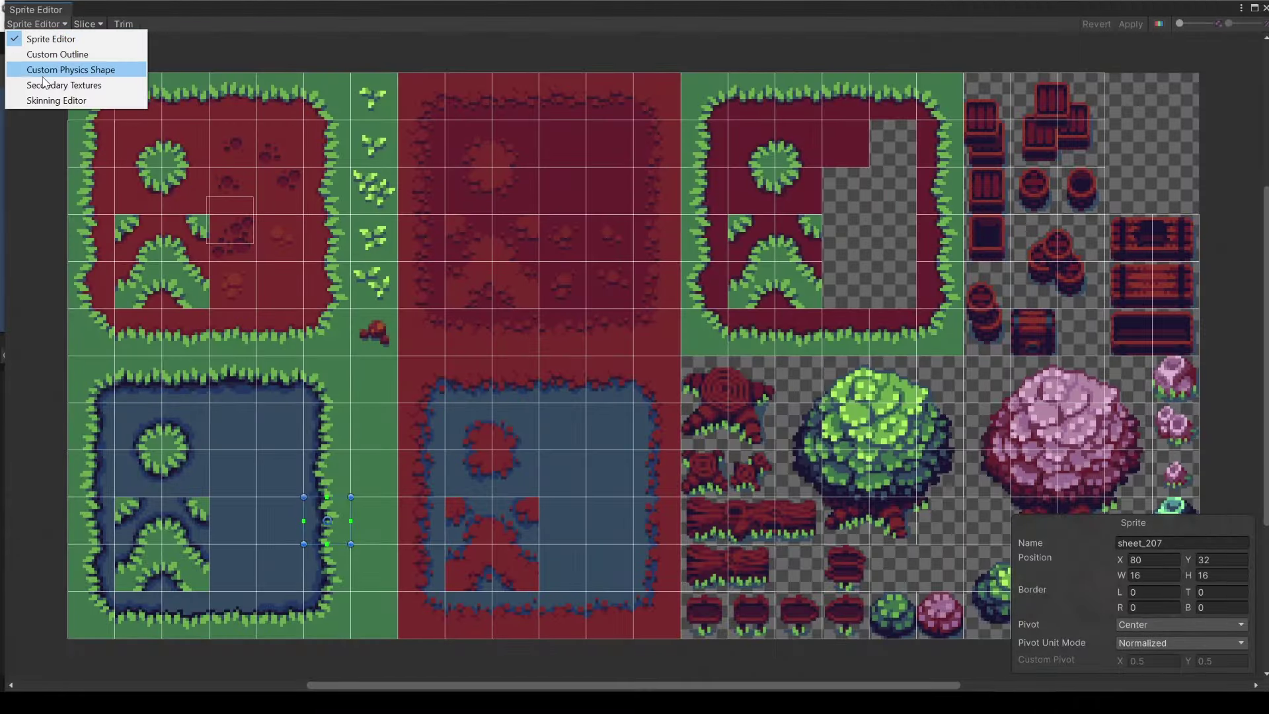
click(115, 73)
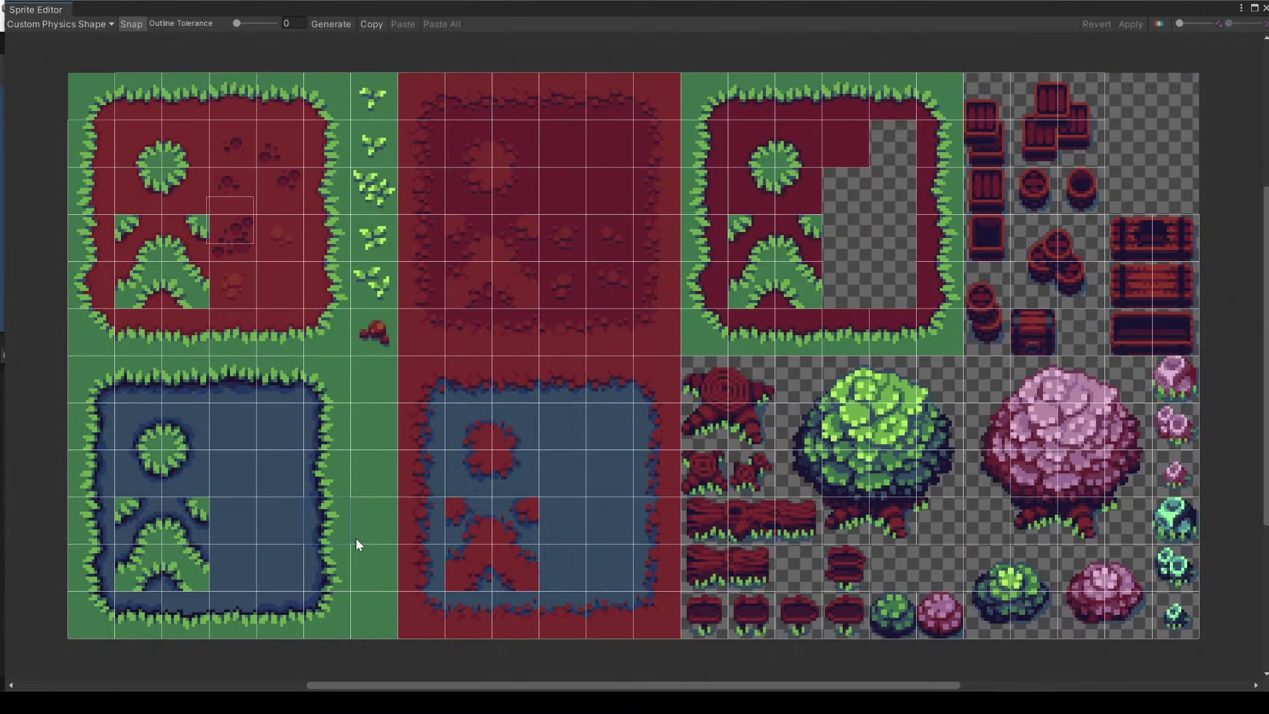
- Create a custom physics shape on the pond's right-bank tile just below the corner, with its right side following the grass edge
scroll(272, 447, up, 5)
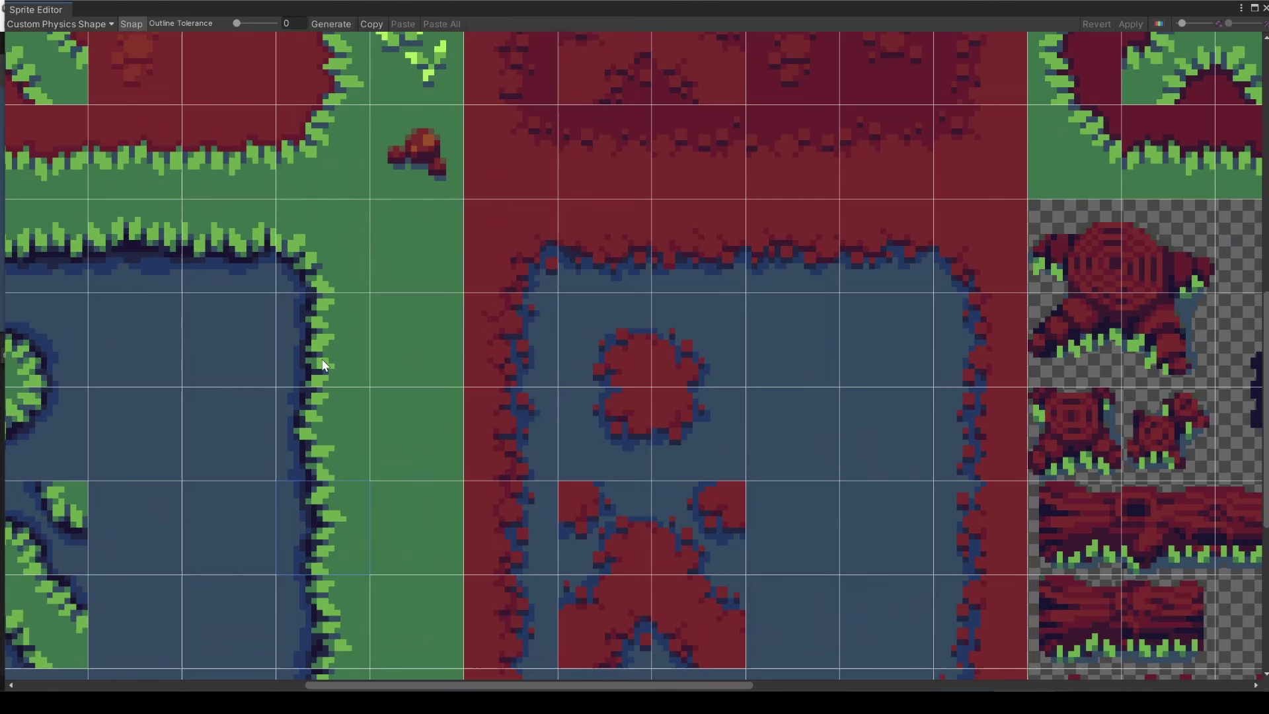
click(336, 348)
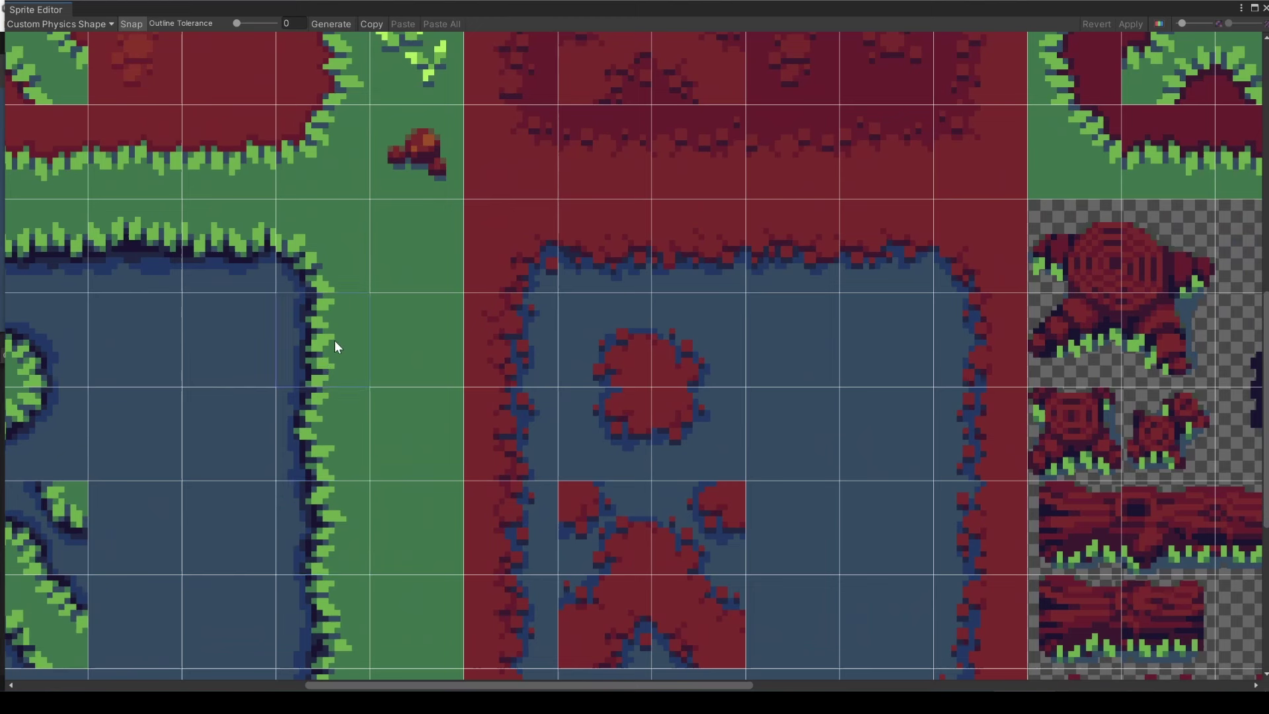
drag(289, 305, 276, 387)
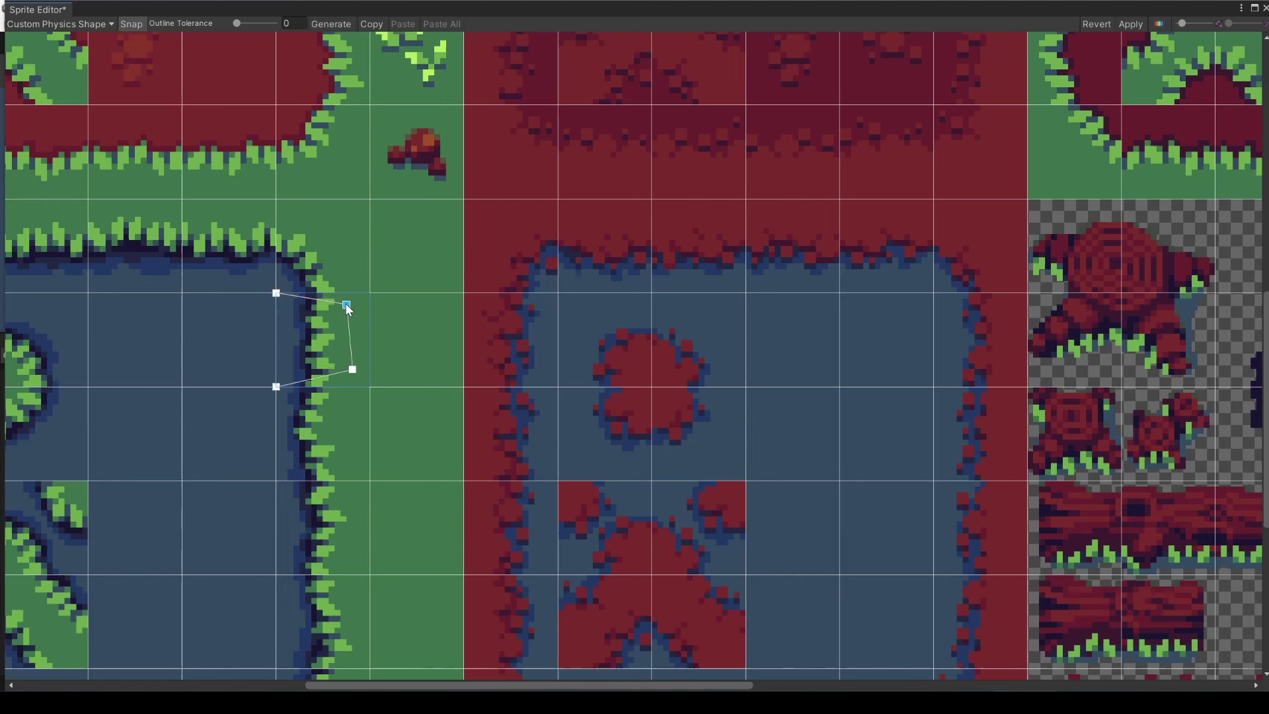
drag(345, 303, 334, 293)
drag(352, 369, 333, 387)
- Generate a physics shape for the next bank tile down, narrow its right side to the grass edge, and apply the changes
click(317, 434)
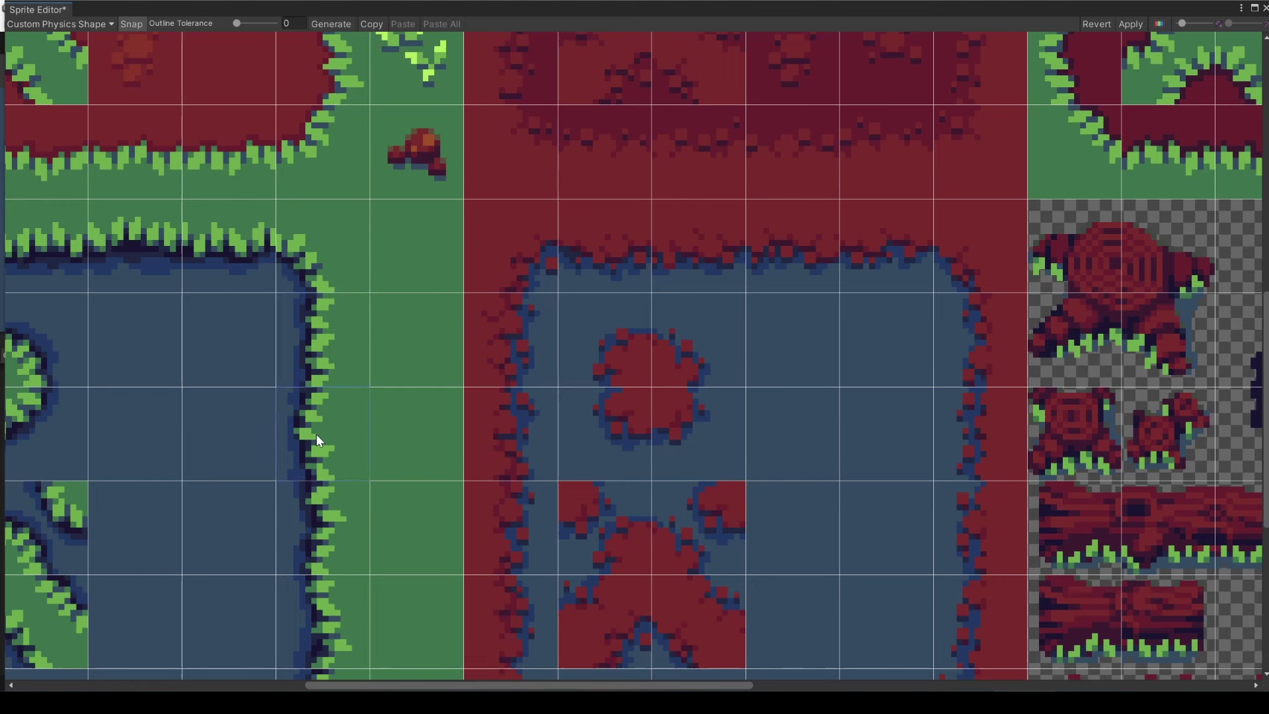
click(335, 26)
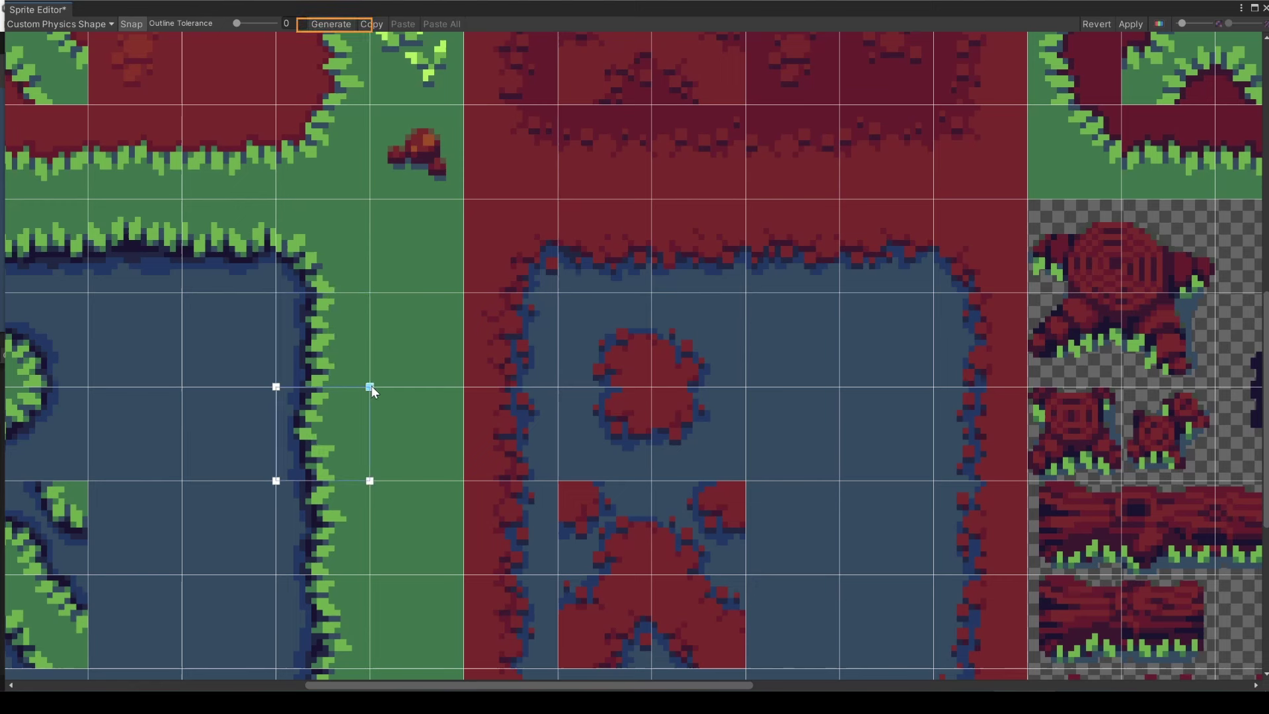
drag(370, 386, 332, 384)
drag(368, 480, 334, 481)
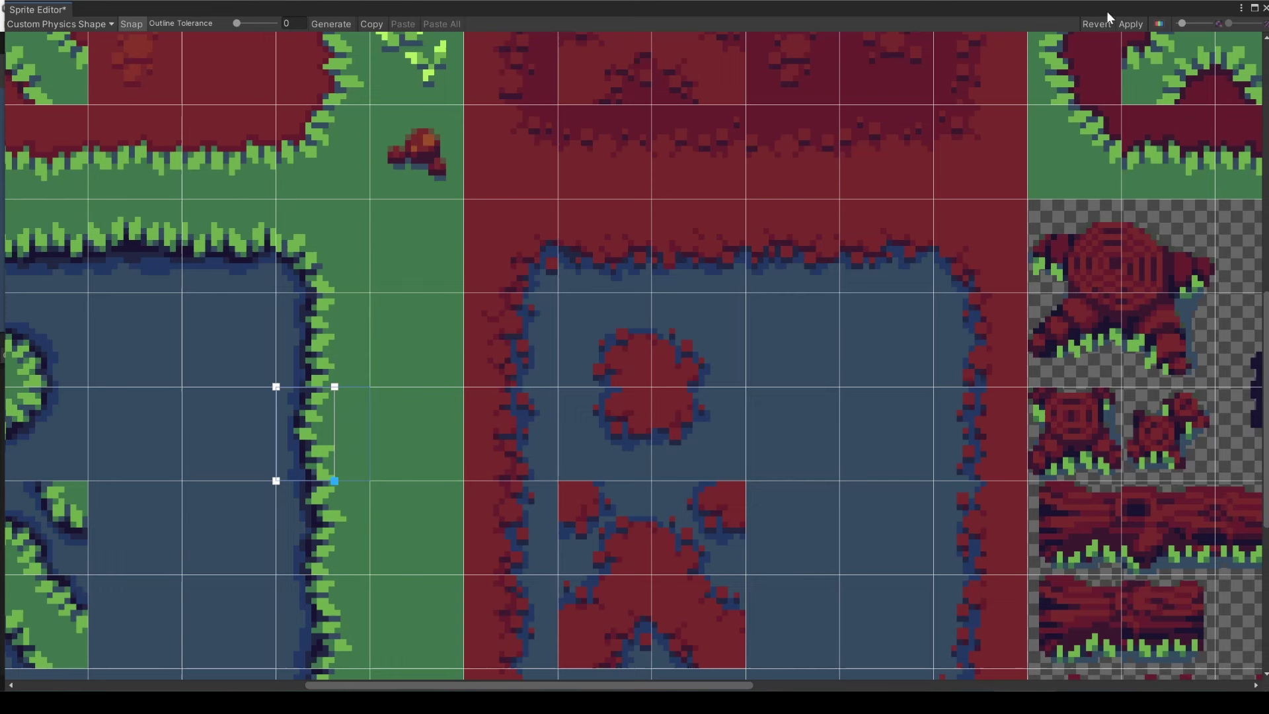
click(1129, 24)
click(1264, 8)
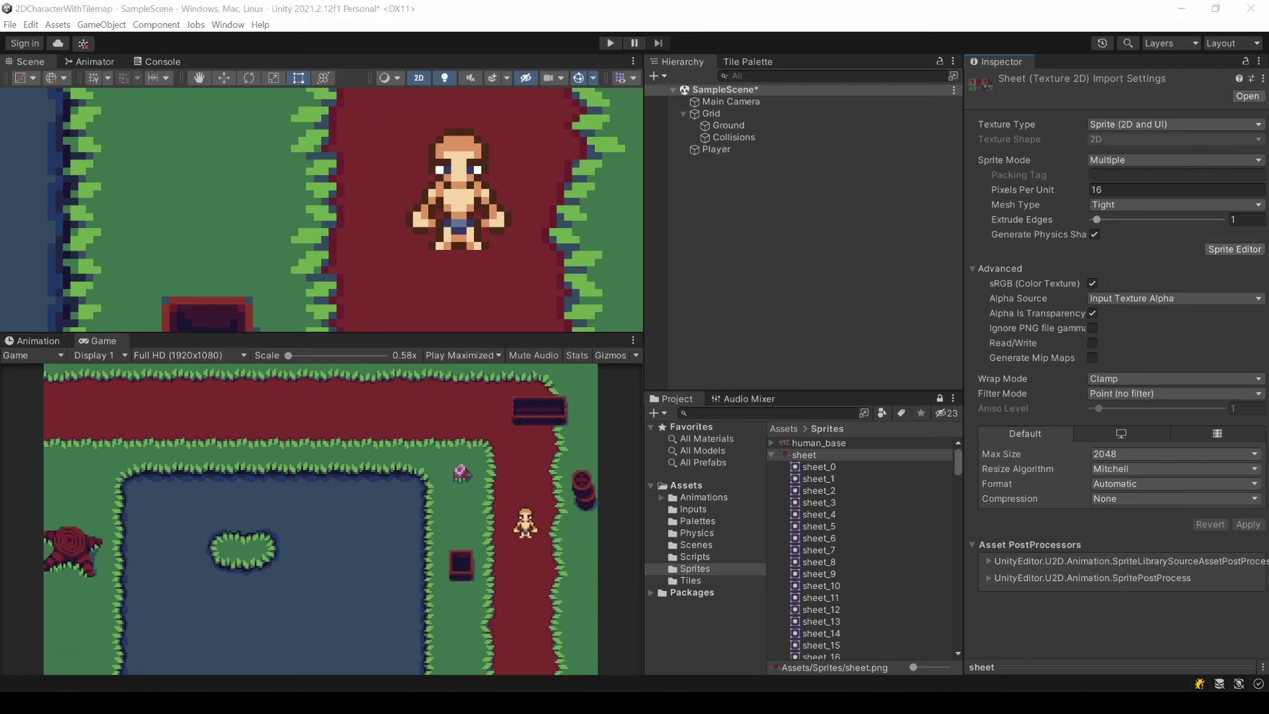
- Turn off Used By Composite in the Tilemap Collider 2D of the Collisions tilemap
click(731, 137)
scroll(255, 195, down, 1)
scroll(256, 196, down, 2)
middle_drag(142, 152, 366, 156)
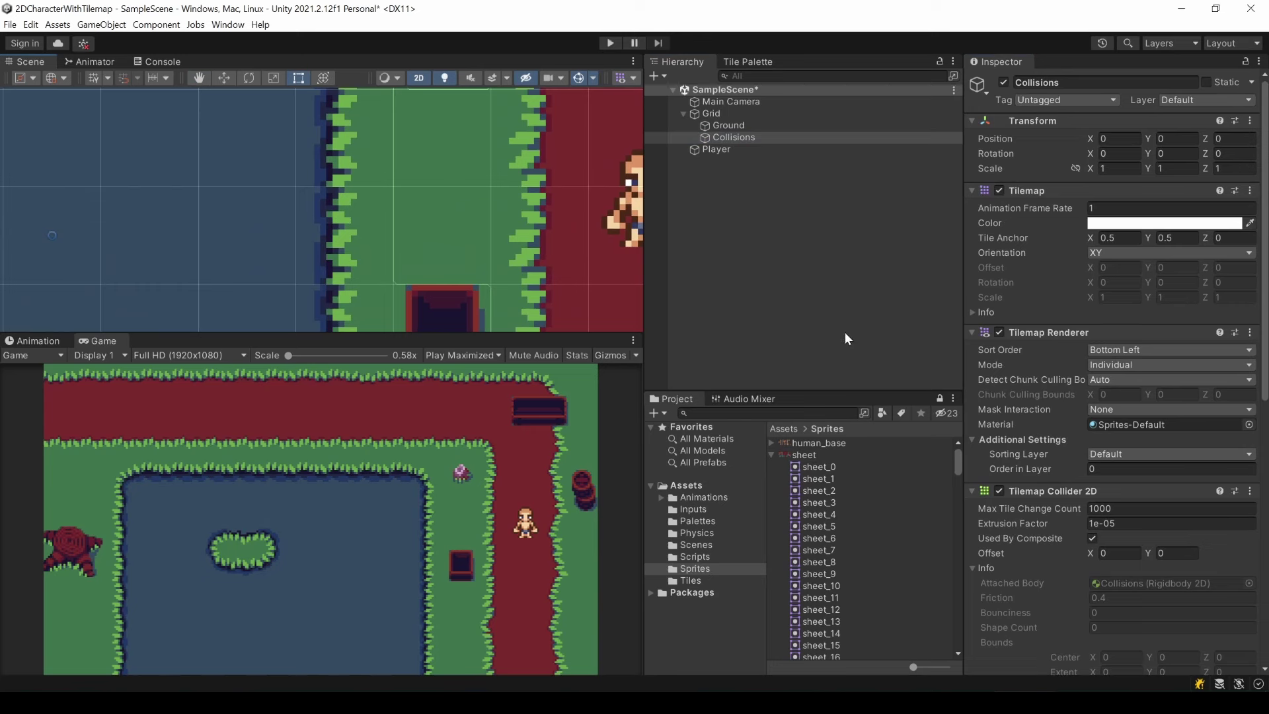
scroll(1060, 541, down, 4)
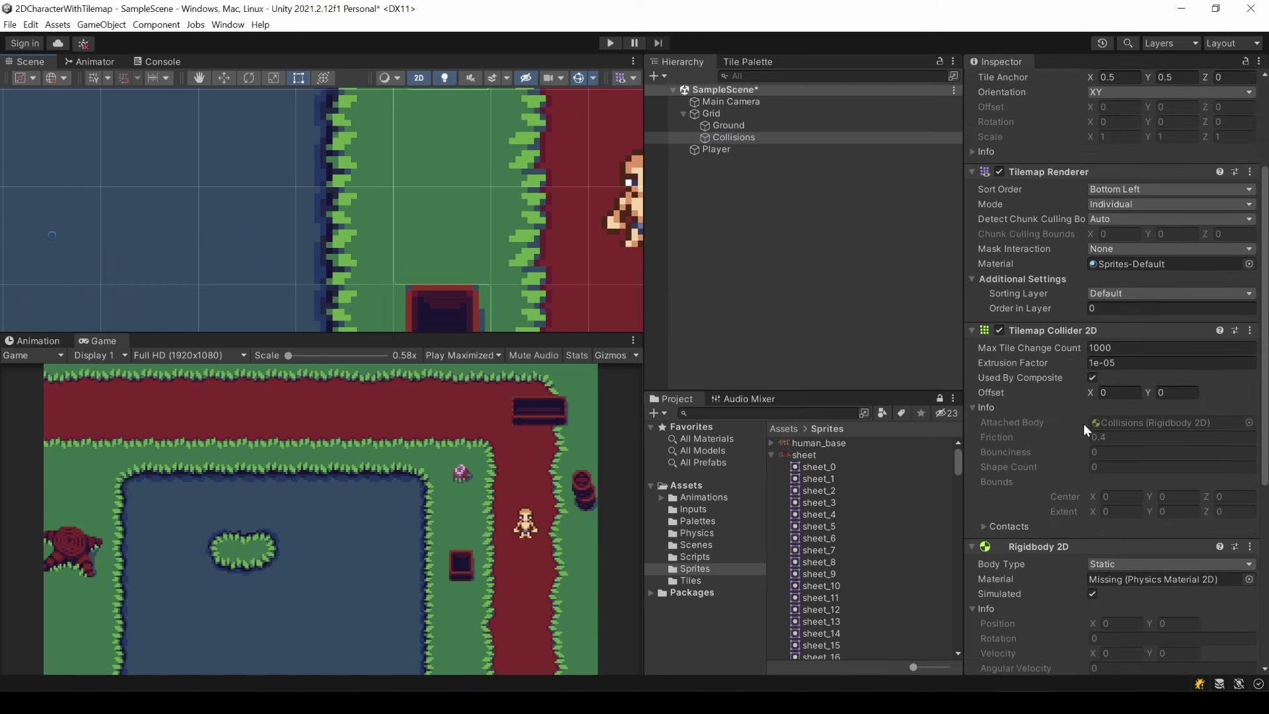
click(1091, 377)
- Inspect the individual tile collider outlines along the pond's right bank and turn Used By Composite back on
middle_drag(462, 176, 469, 205)
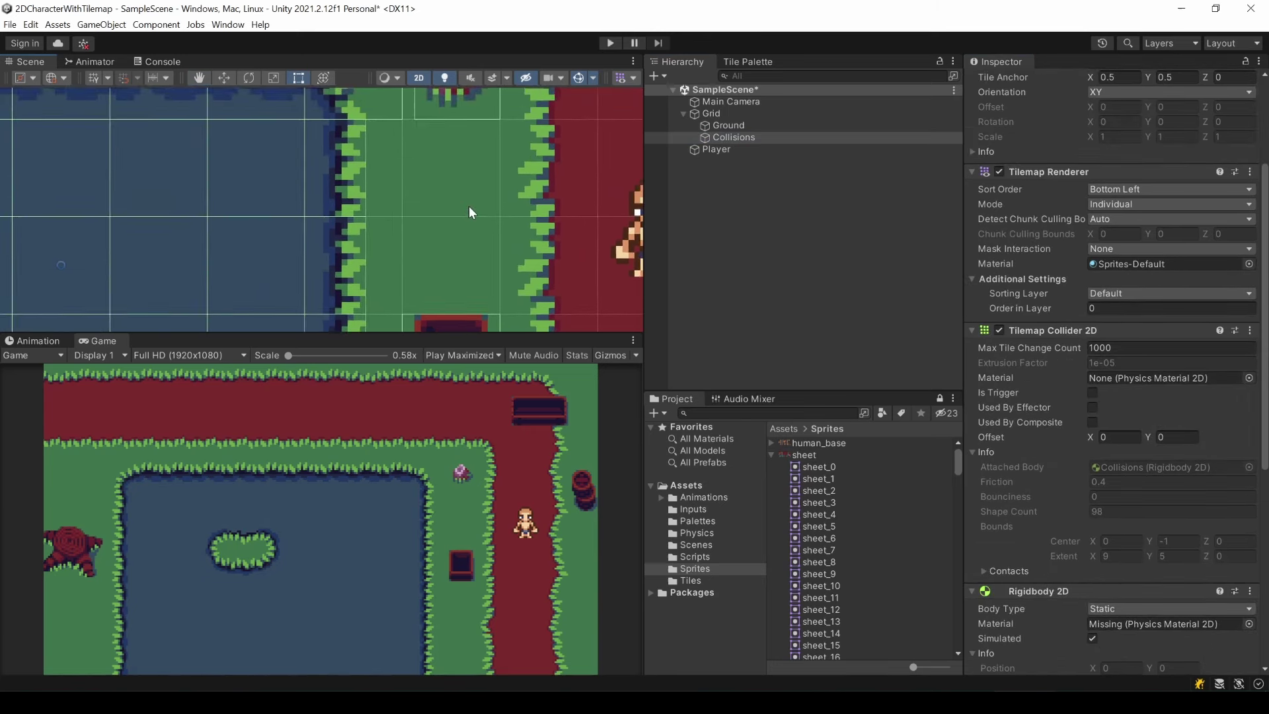
scroll(469, 206, down, 3)
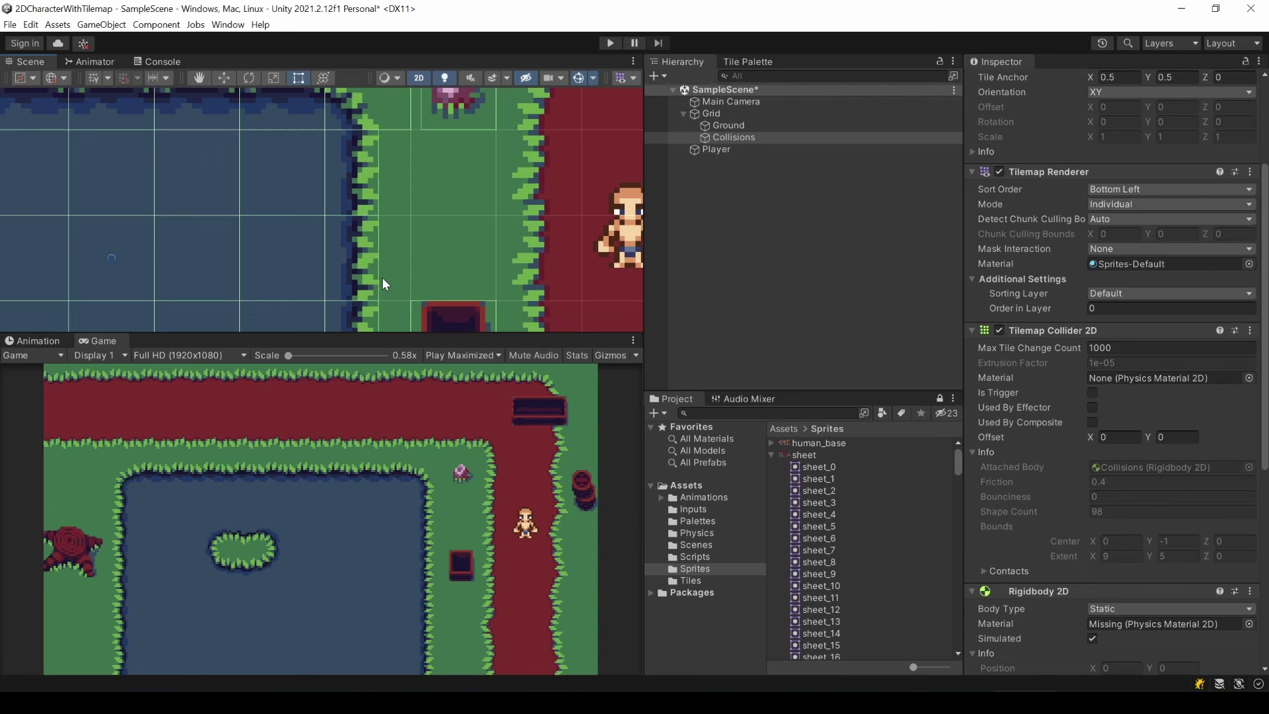
scroll(377, 152, down, 2)
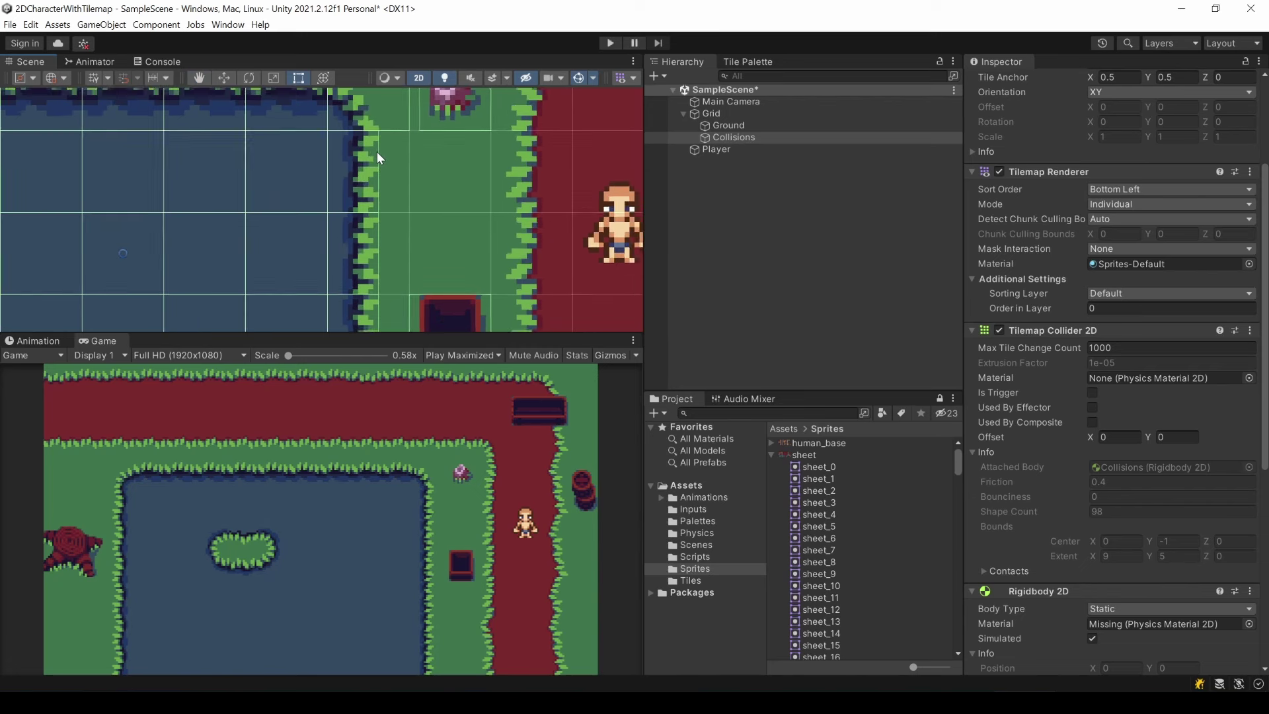
middle_drag(376, 152, 376, 211)
scroll(389, 137, up, 1)
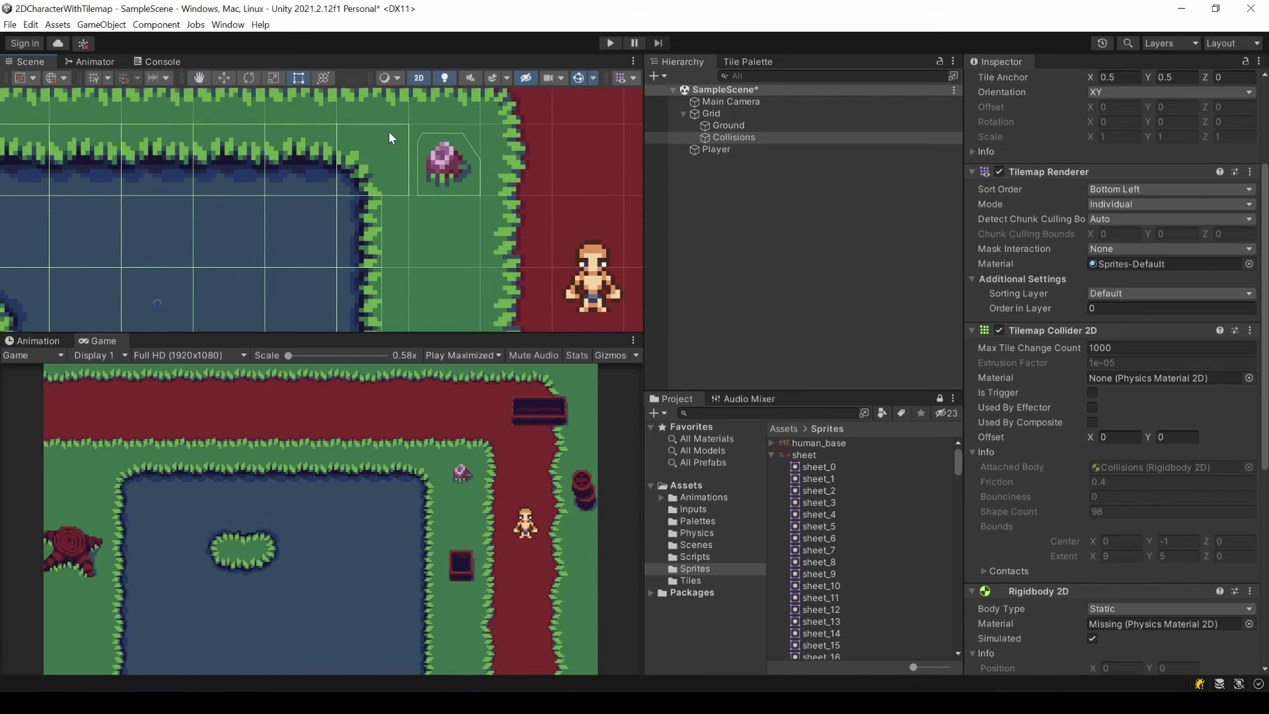
middle_drag(373, 268, 394, 251)
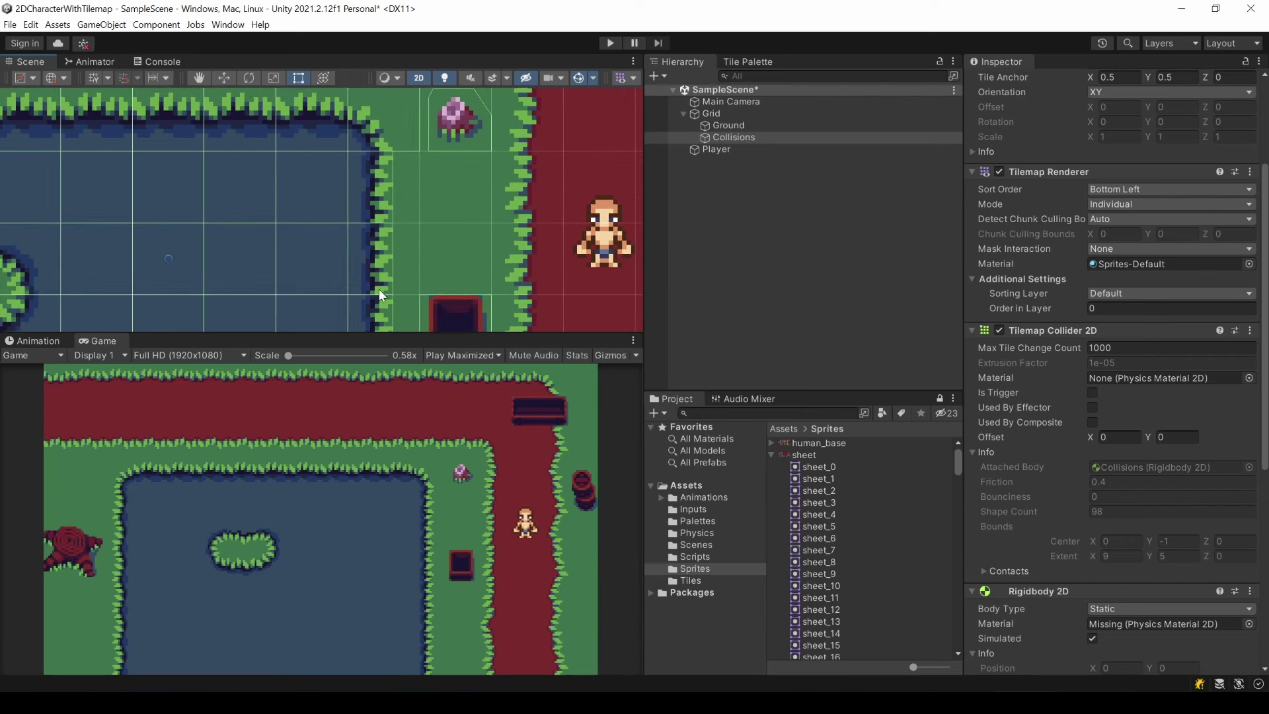
click(1093, 419)
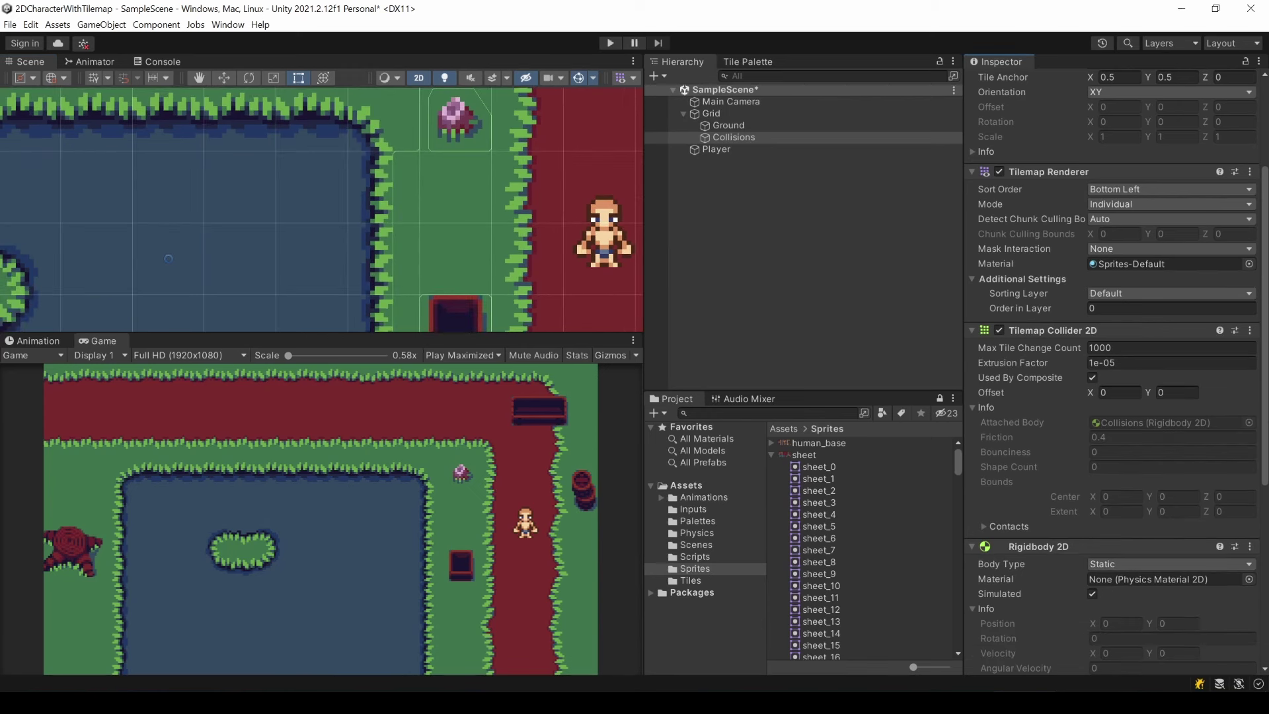
- Play the scene and walk the character between the pond's right bank and the small crate to test the narrowed colliders
click(611, 47)
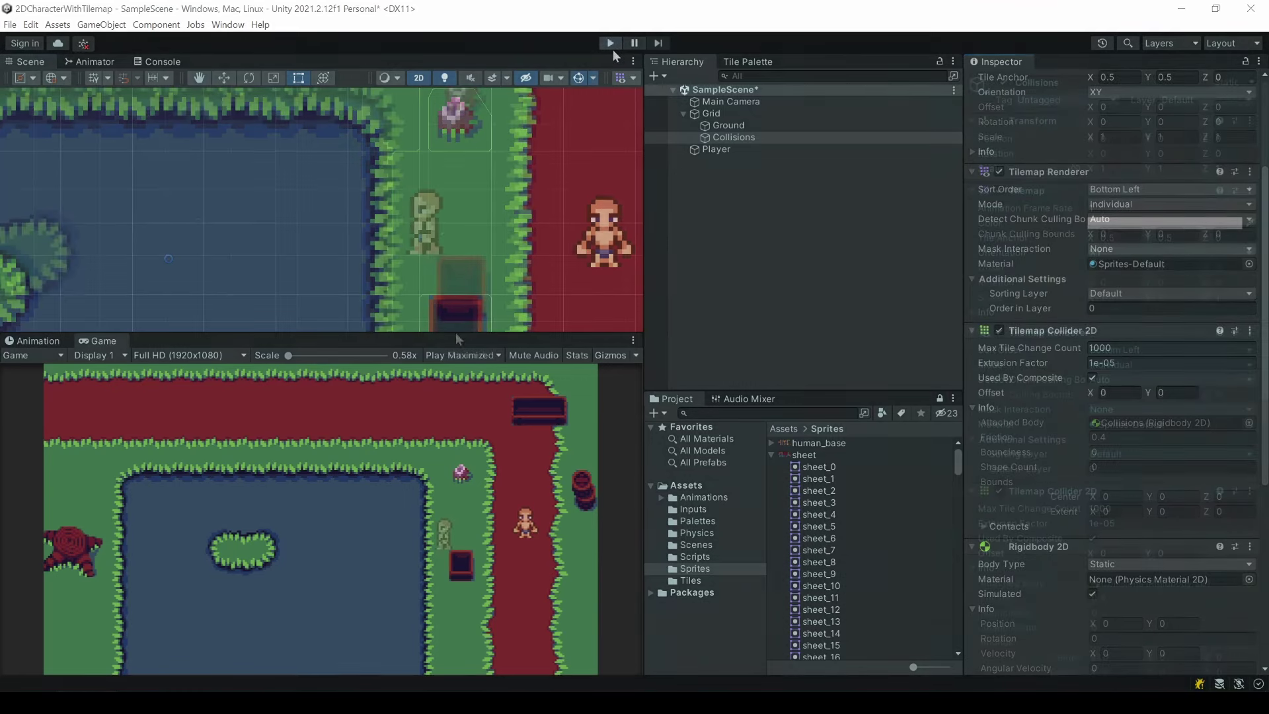
key(w)
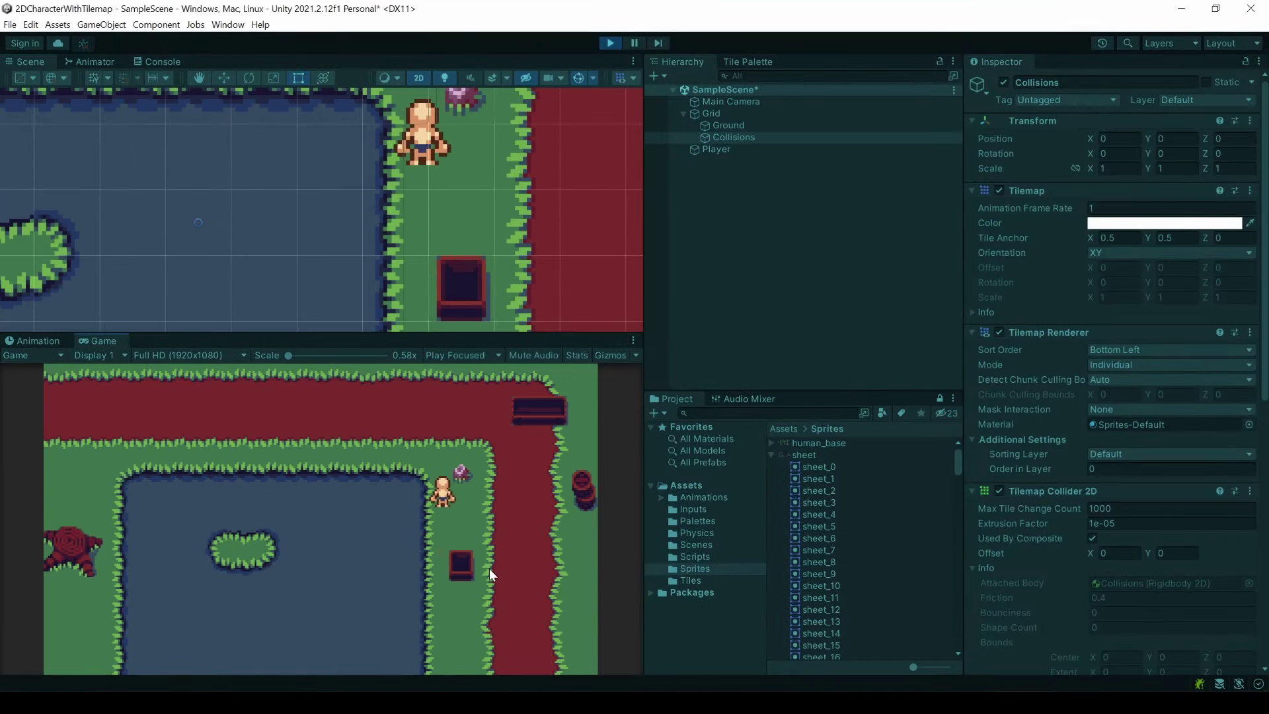
key(s)
key(d)
key(s)
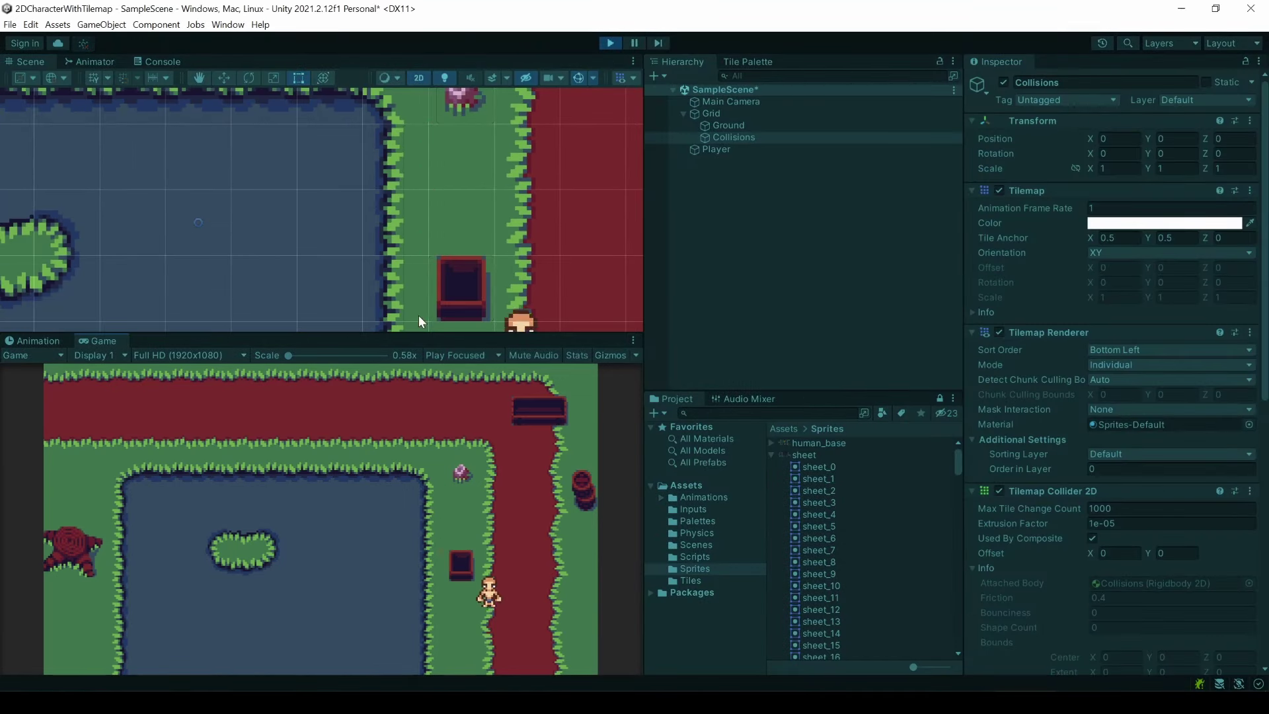
- Walk the character around the underside of the small crate and along the bank, and inspect the Player's collider against the pond edge
middle_drag(436, 255, 427, 90)
click(518, 553)
key(a)
key(w)
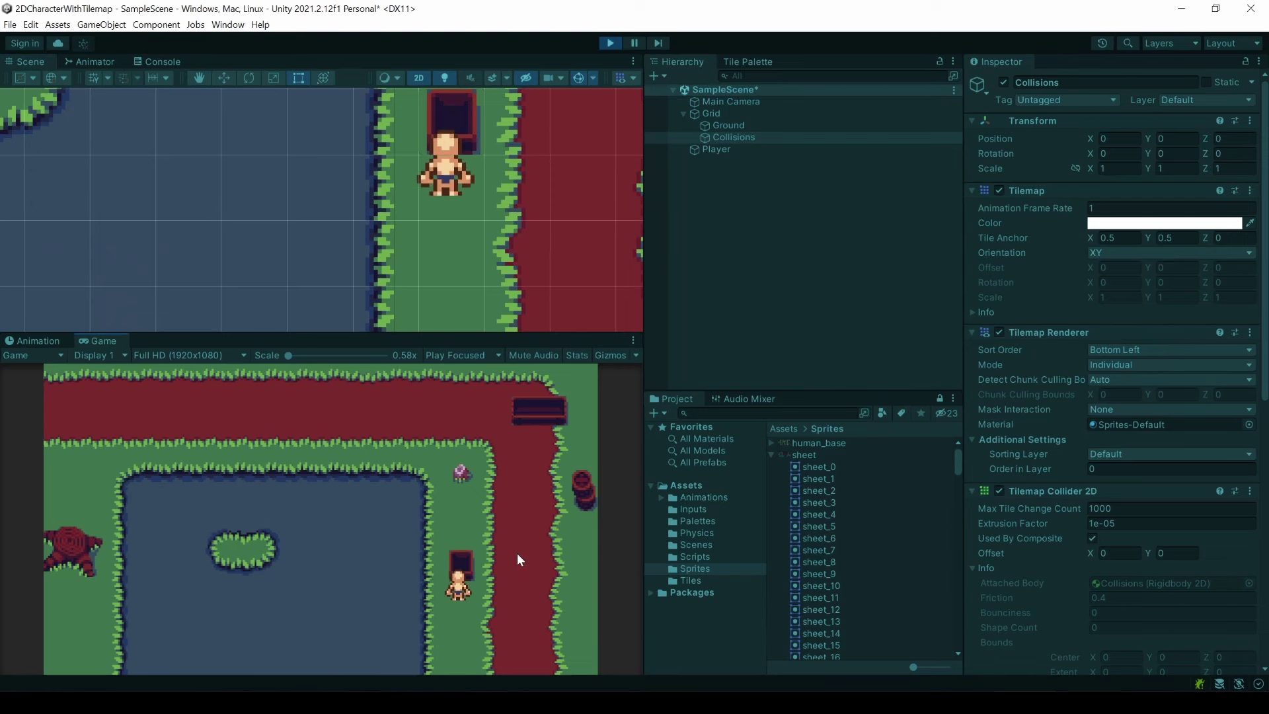
key(a)
key(Down)
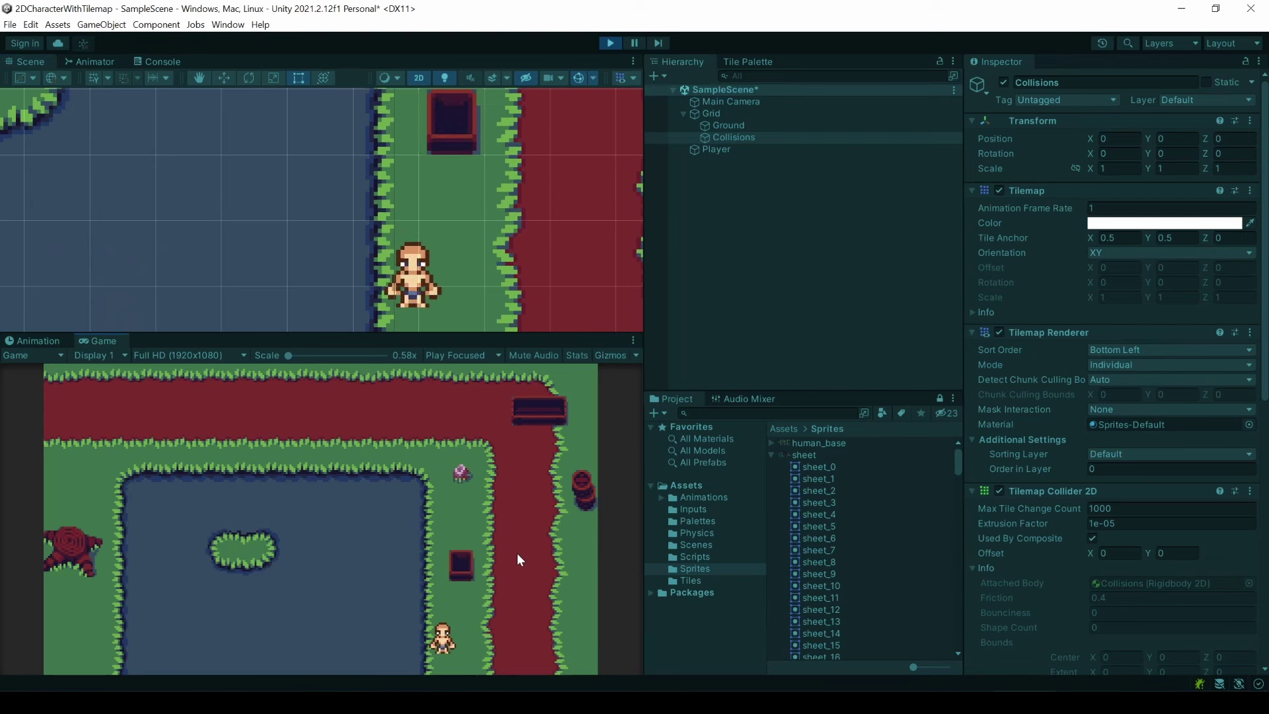
click(720, 148)
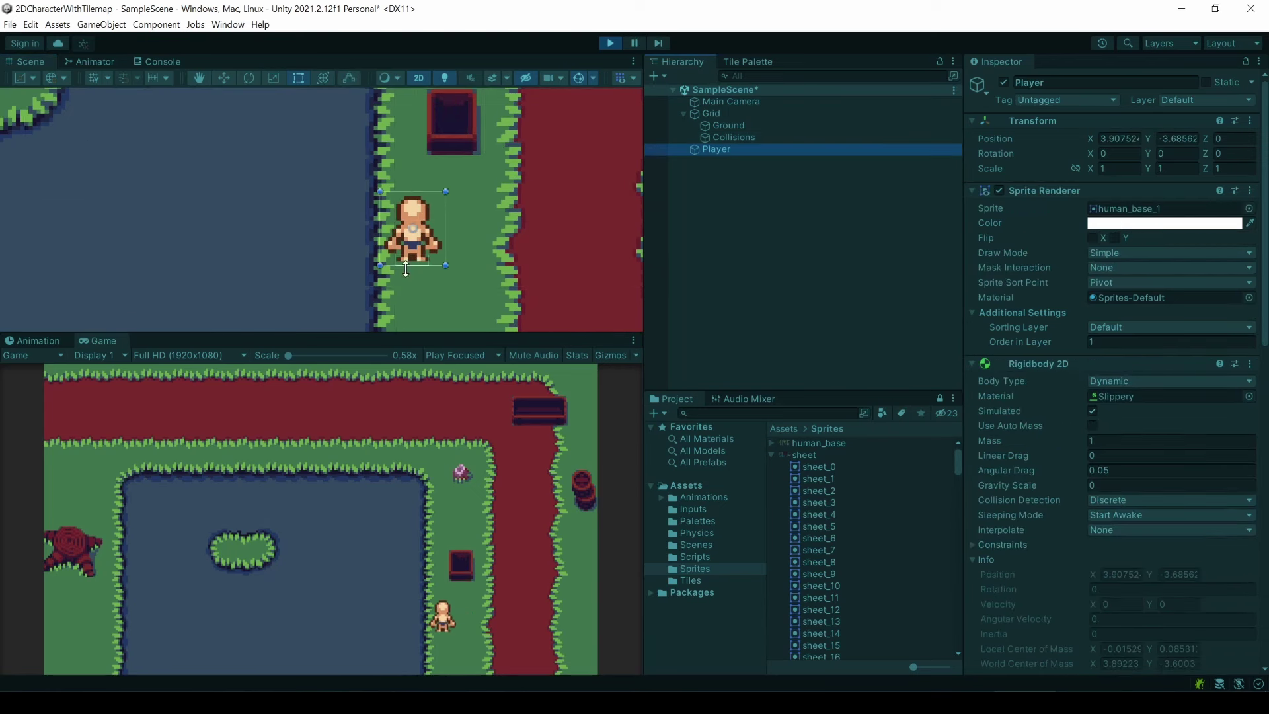
key(w)
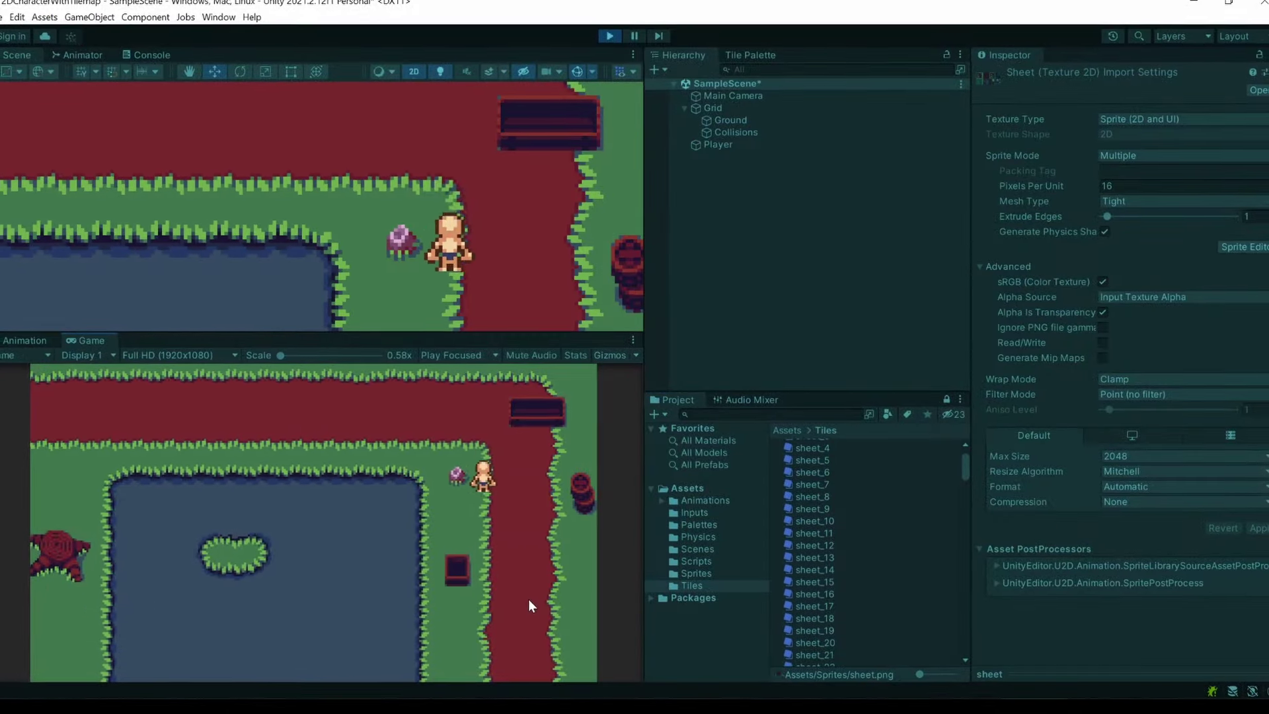
- Show the Collisions tilemap's collider outlines and walk the character around the small pink rock to test its collider
key(s)
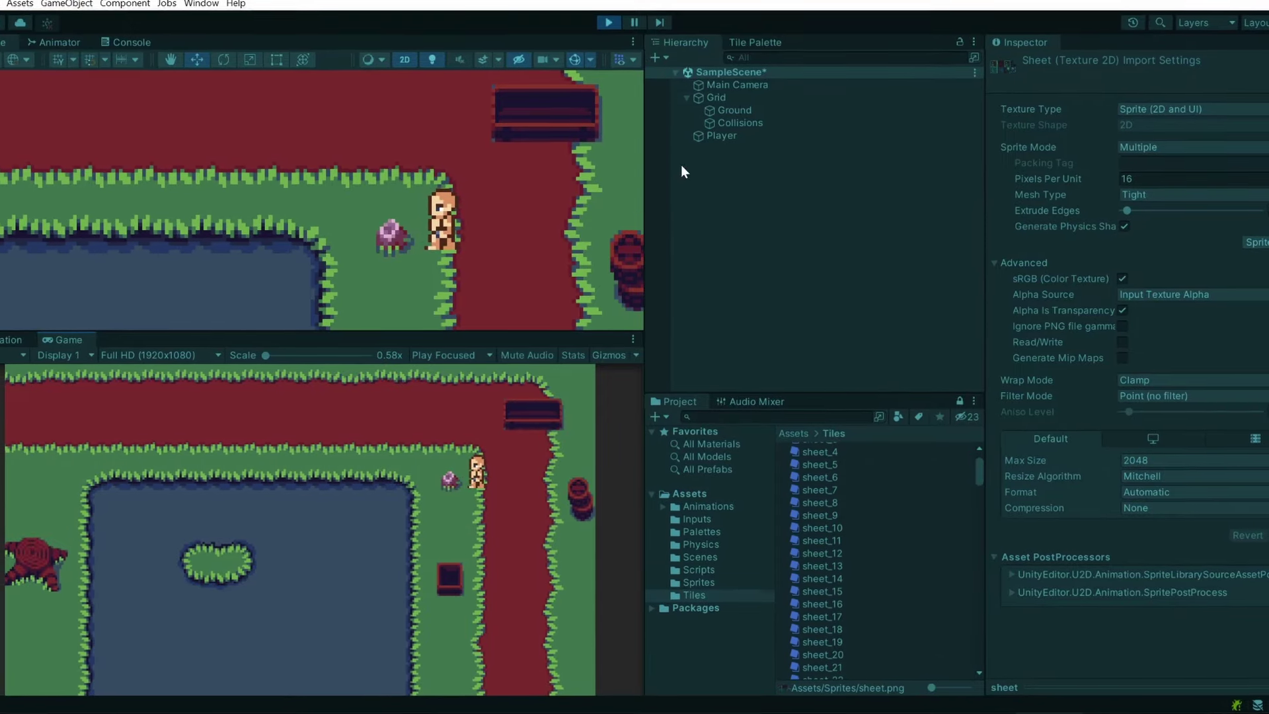
click(749, 121)
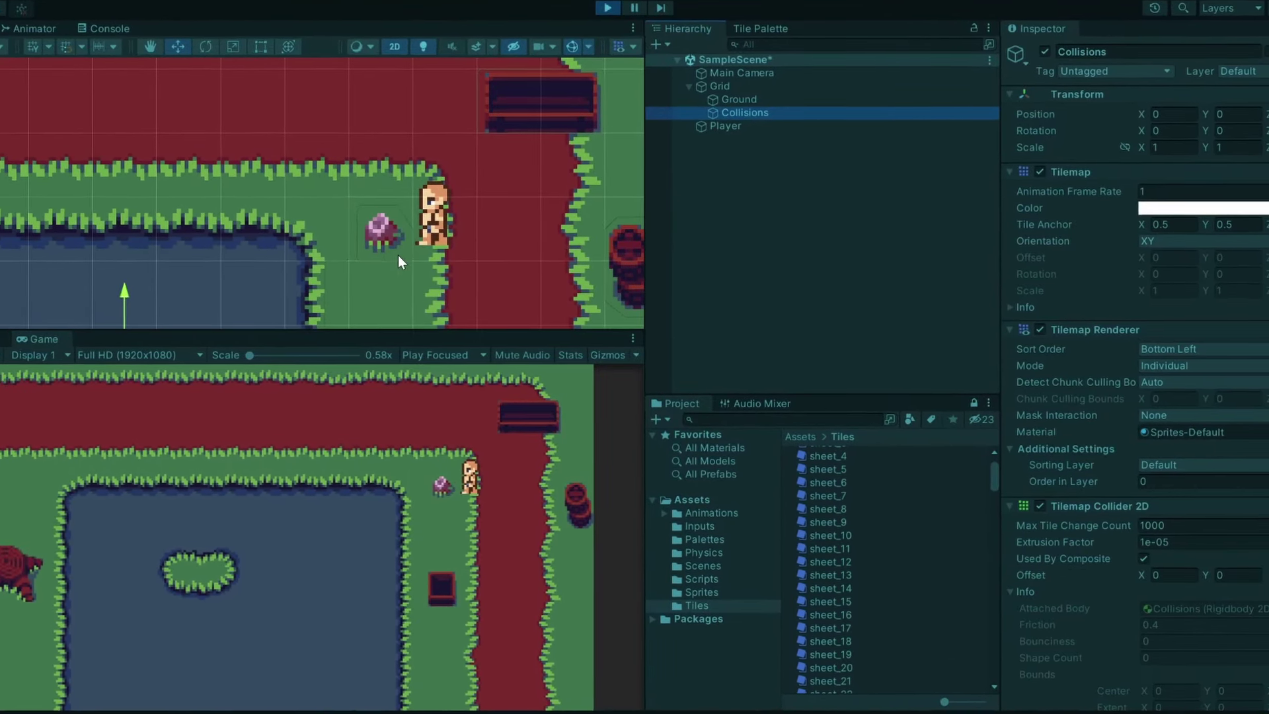
click(526, 579)
key(w)
key(a)
key(d)
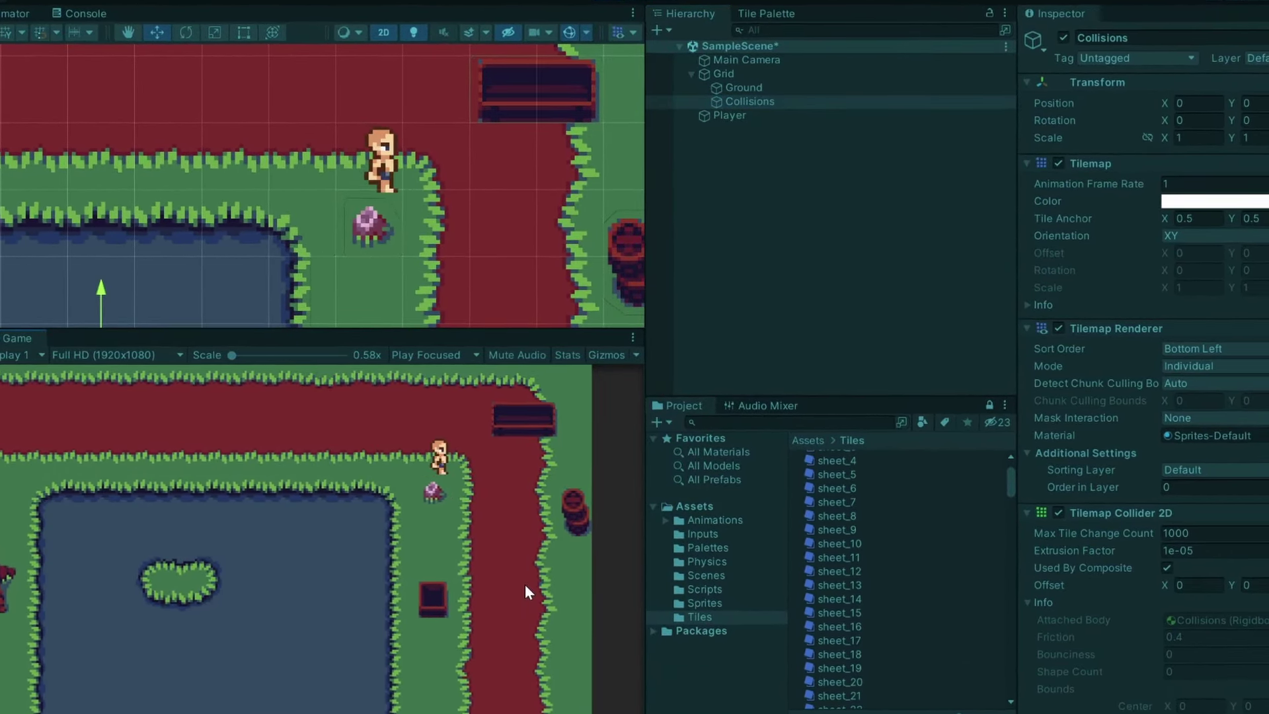
key(s)
key(s)
key(d)
key(w)
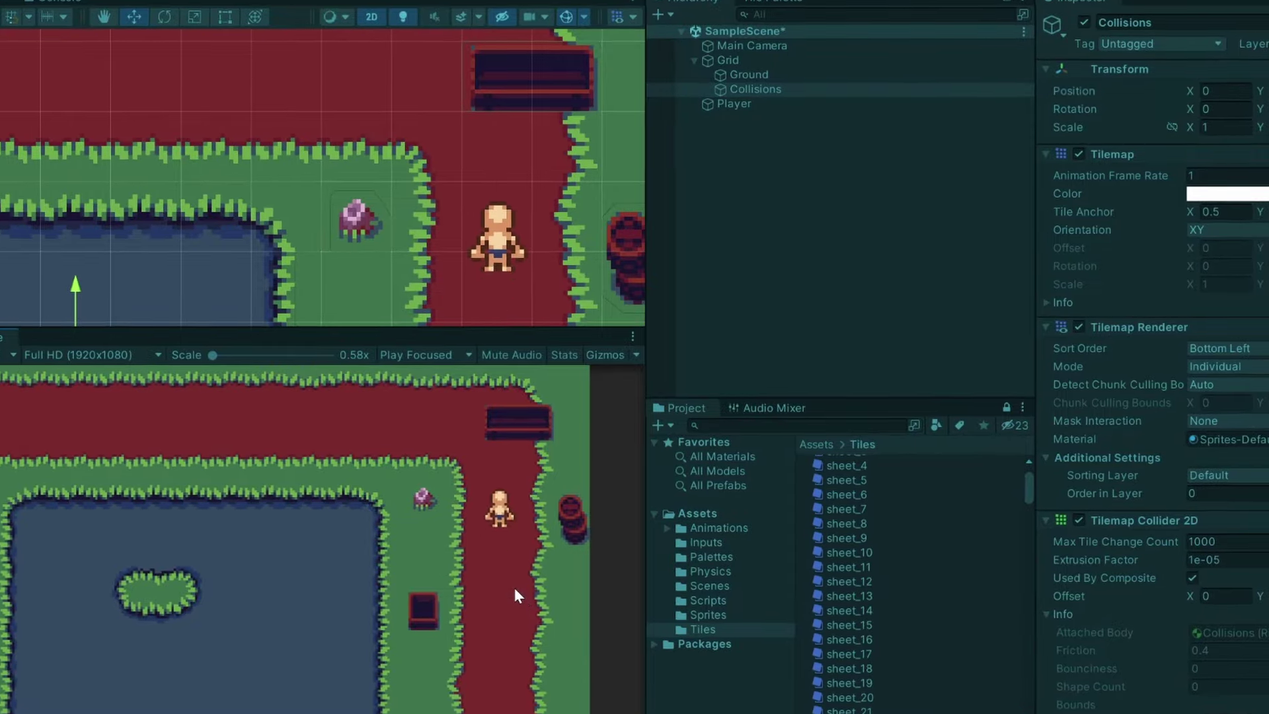
- Try to delete the small pink rock's custom physics shape in the Sprite Editor, and close the editor
click(33, 24)
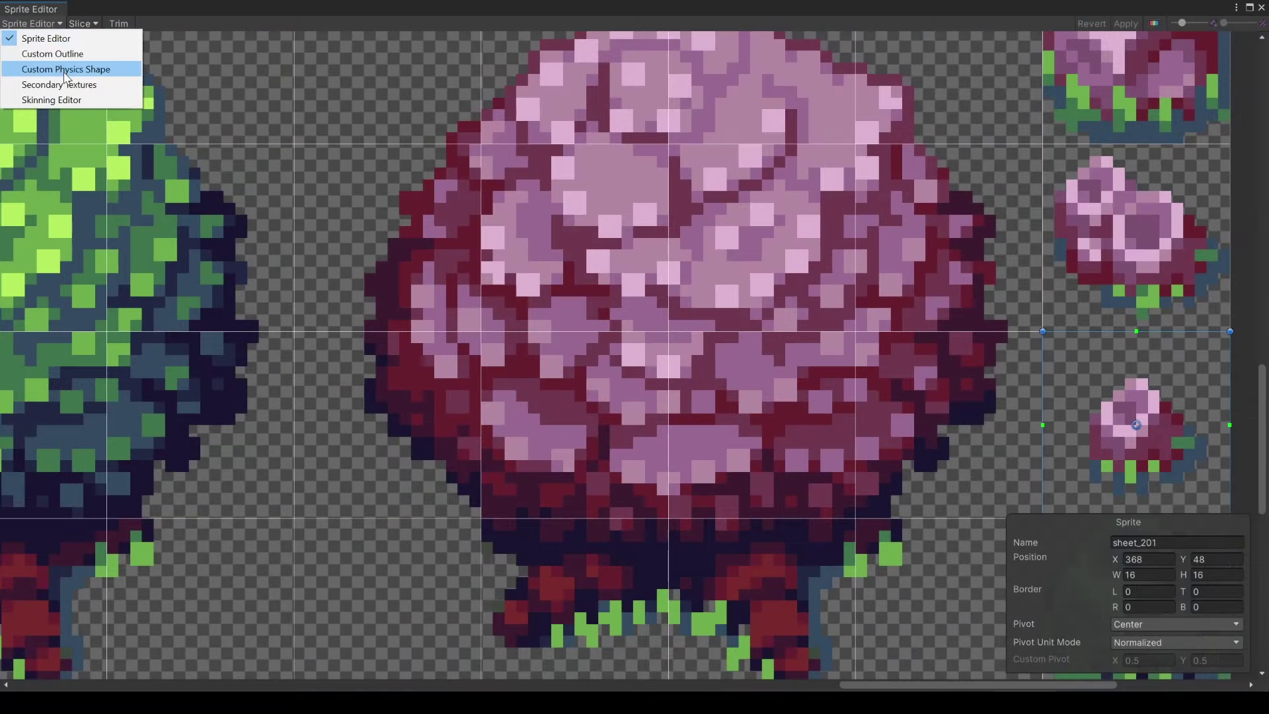
click(65, 70)
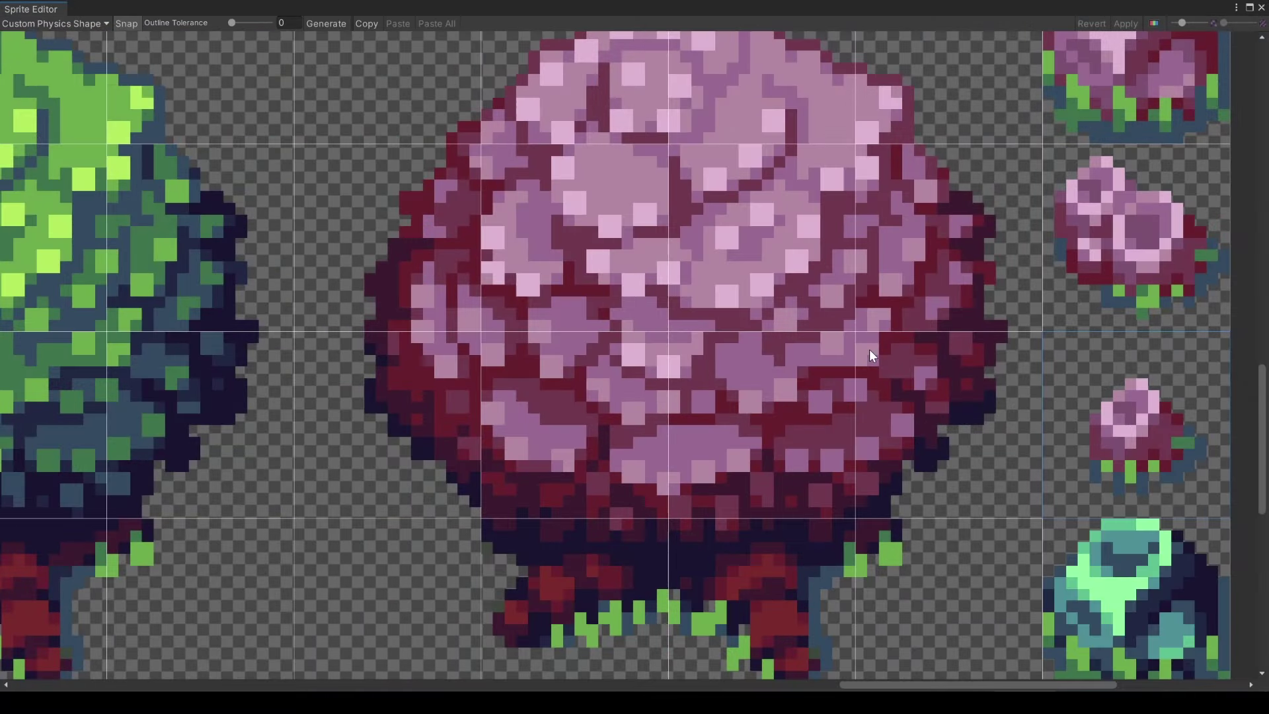
drag(1090, 366, 1195, 462)
key(Delete)
click(1261, 7)
click(671, 376)
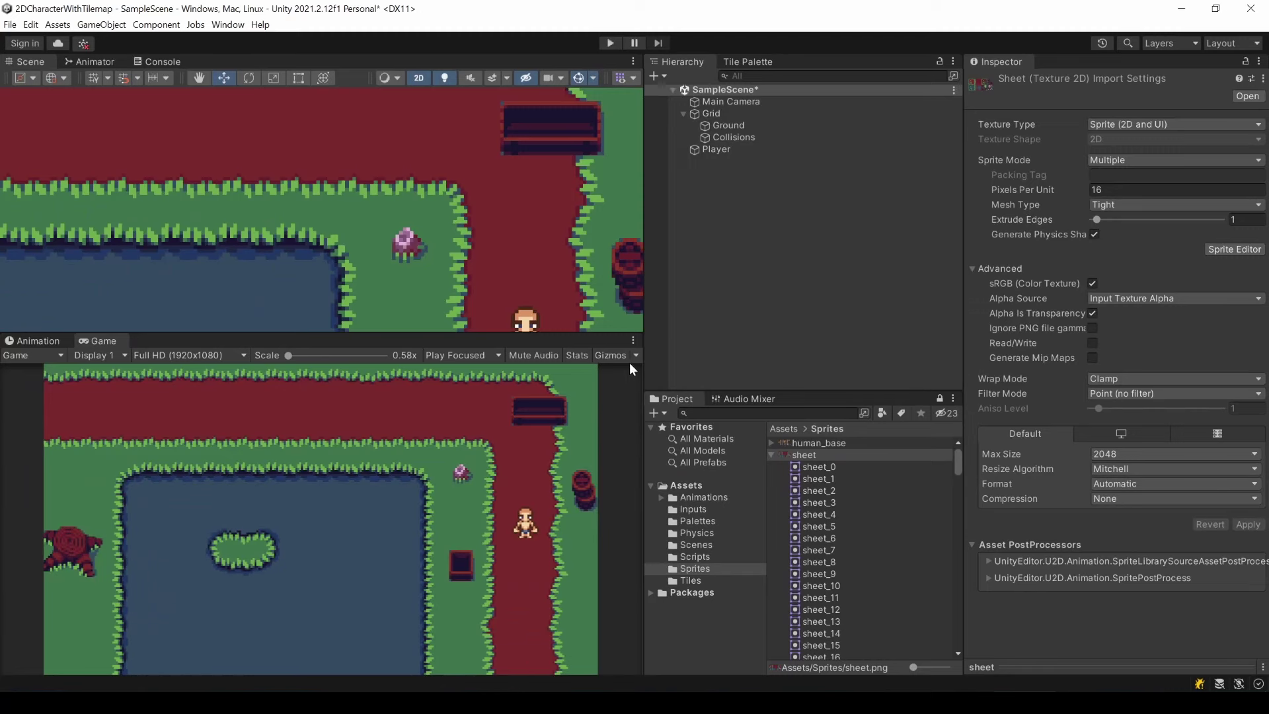
- Set the Collider Type of the small pink rock's tile asset, sheet_201 in the Tiles folder, to None
click(690, 581)
scroll(819, 568, down, 20)
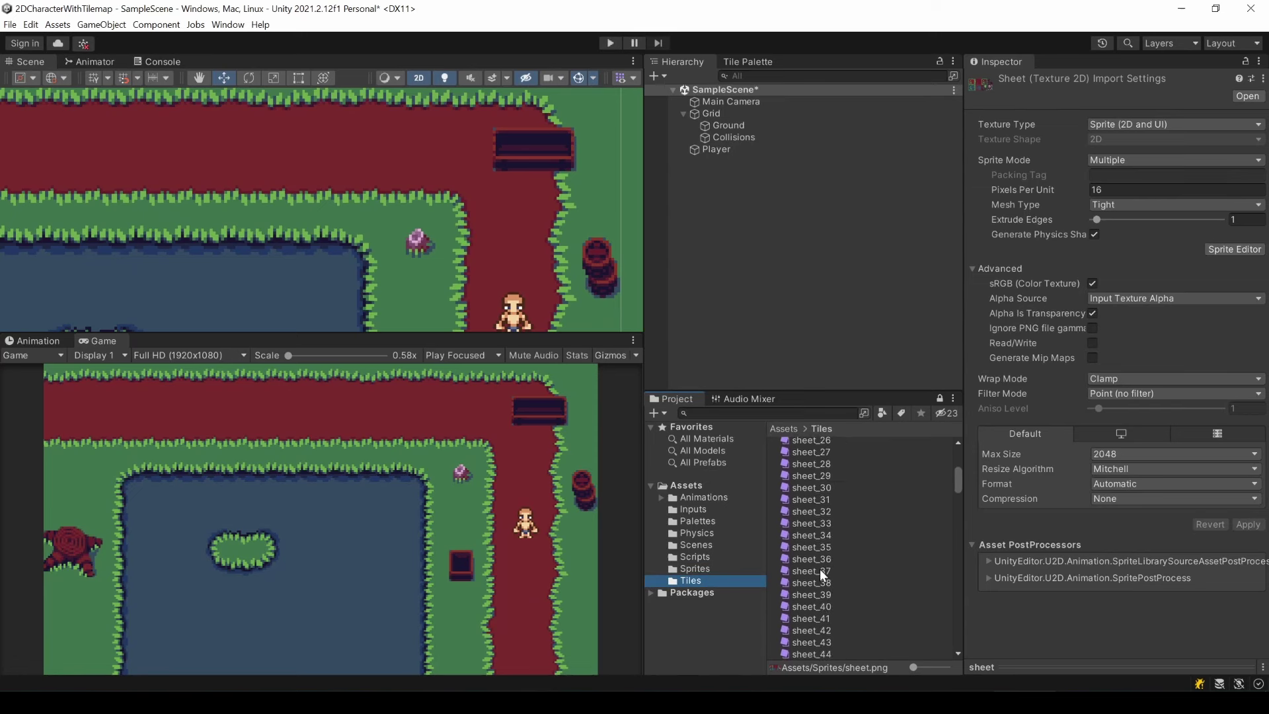
scroll(855, 592, down, 20)
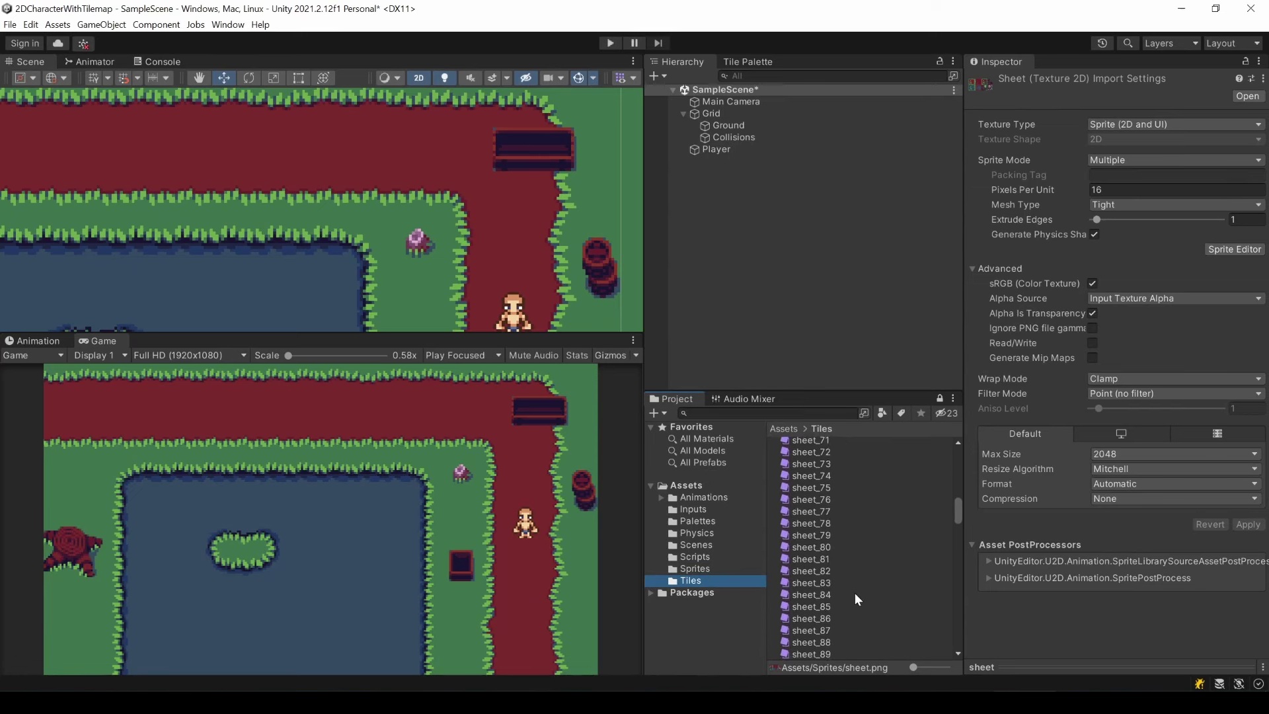
scroll(855, 593, down, 12)
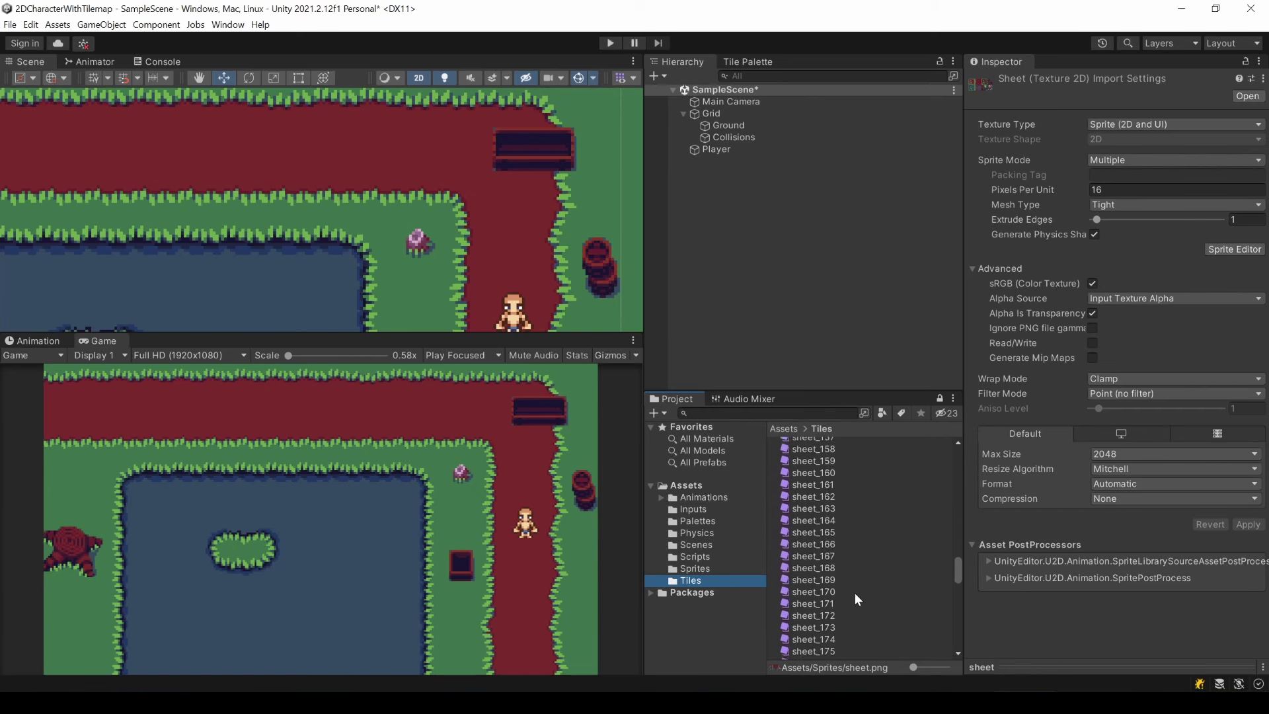
scroll(854, 592, down, 5)
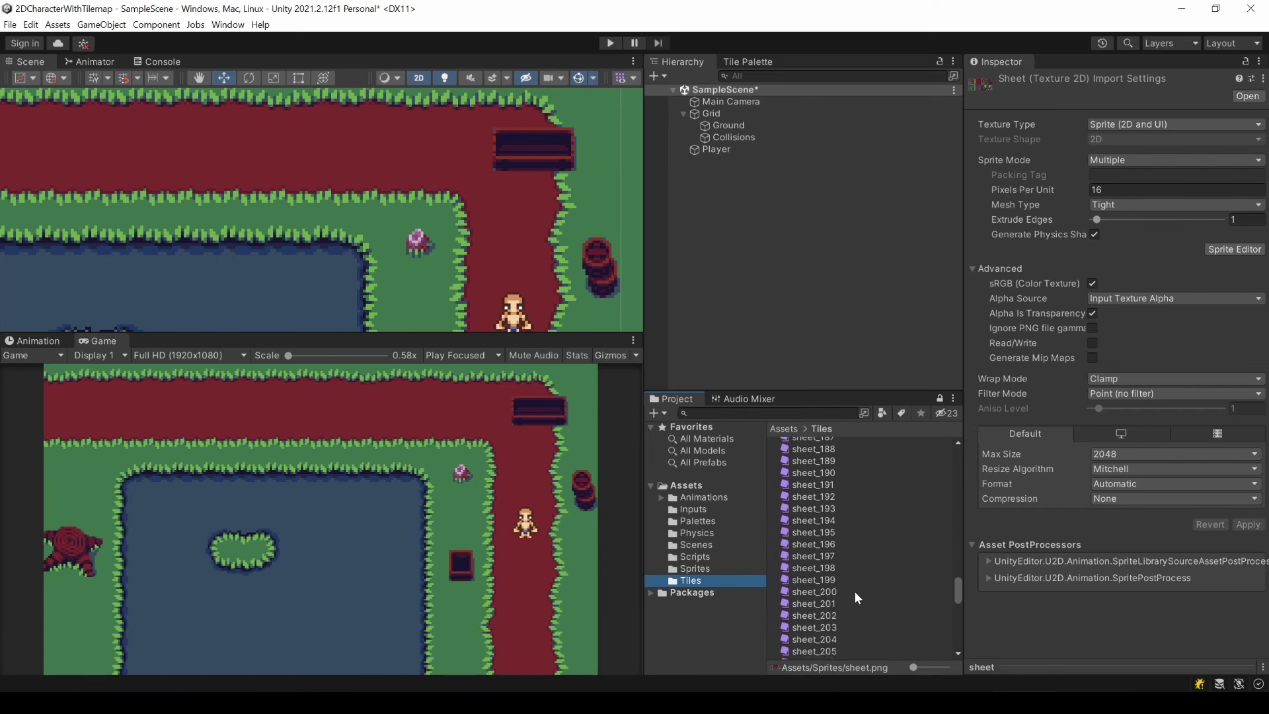
click(822, 513)
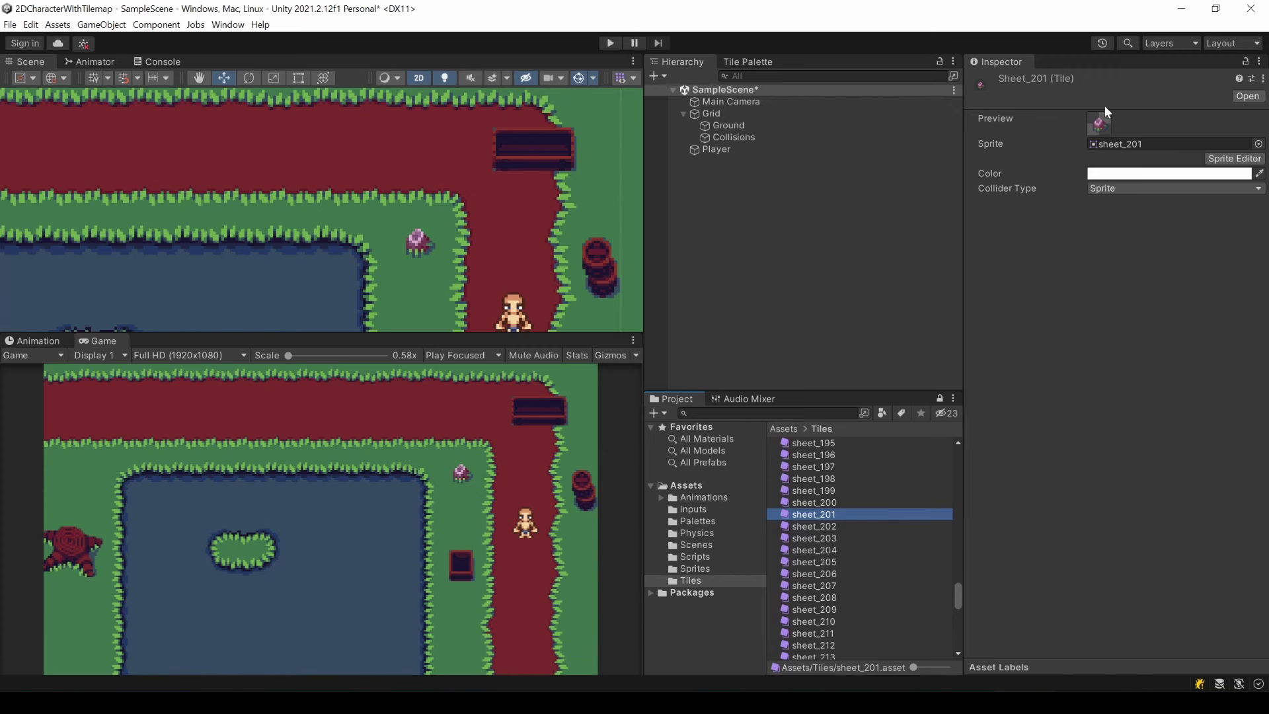
click(1135, 191)
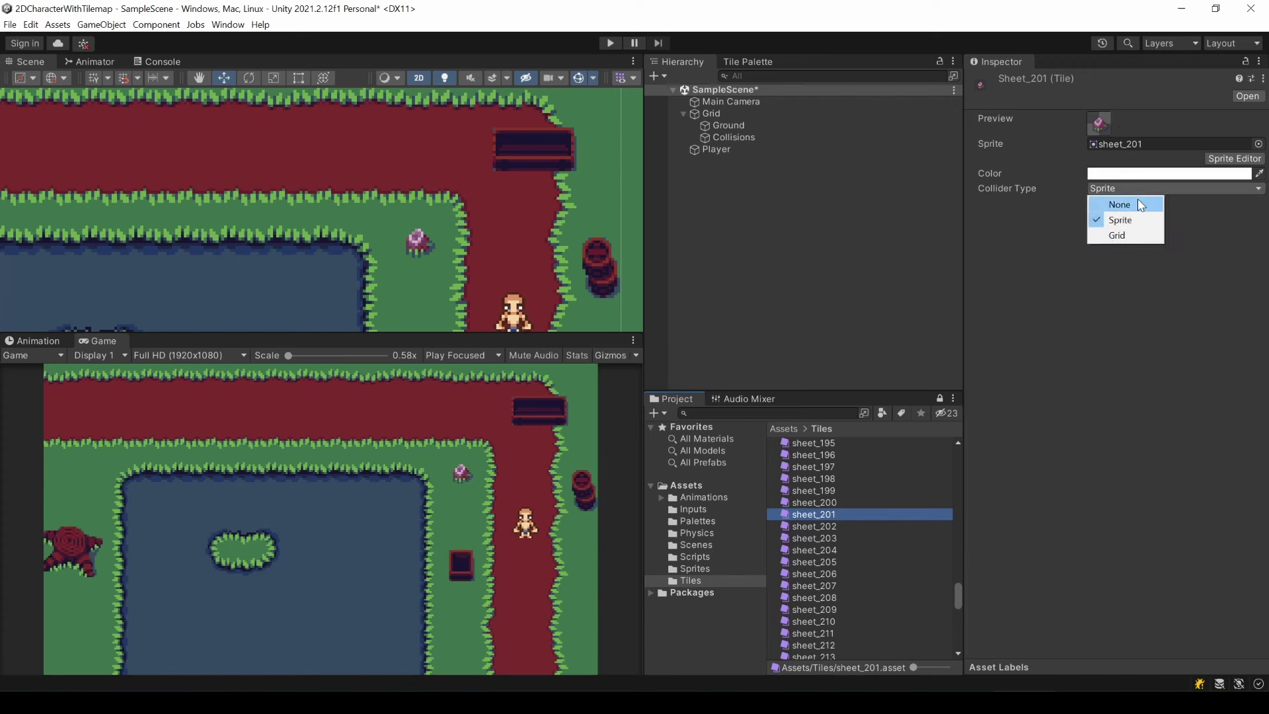
click(1138, 200)
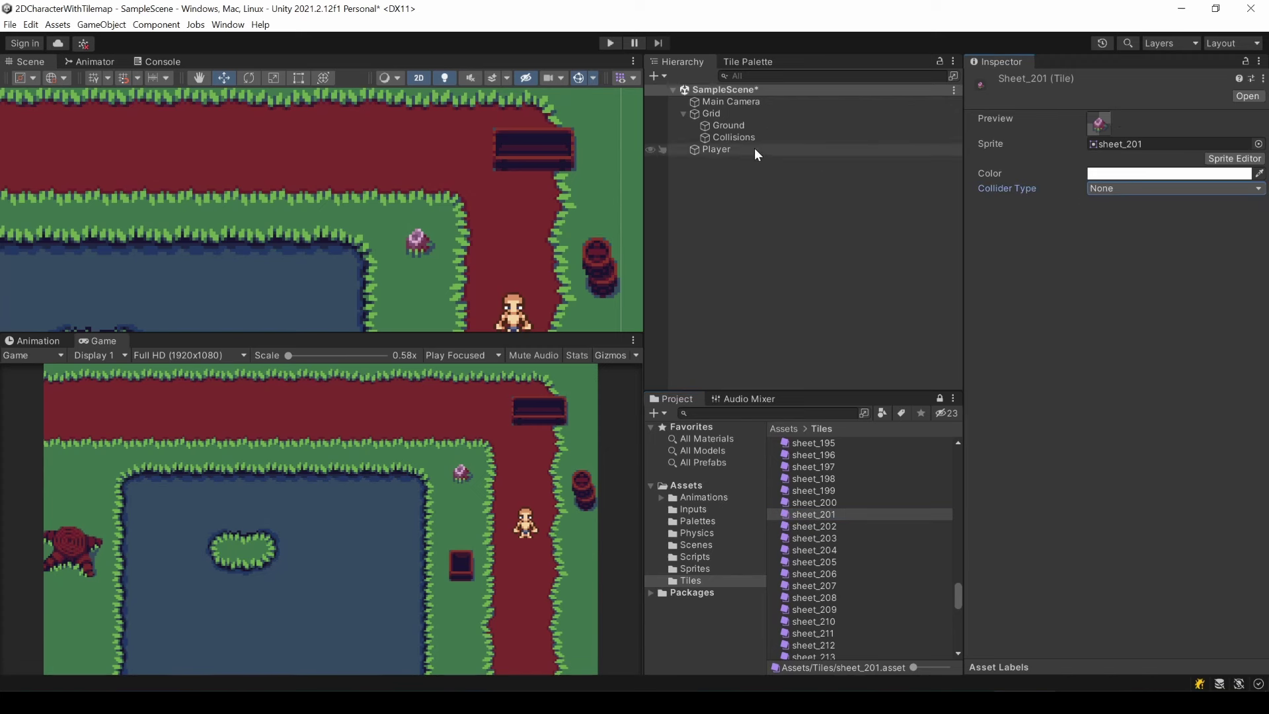
- Check the Collisions tilemap's outlines around the small pink rock and play the scene, walking the character over the rock
click(729, 137)
scroll(436, 239, up, 4)
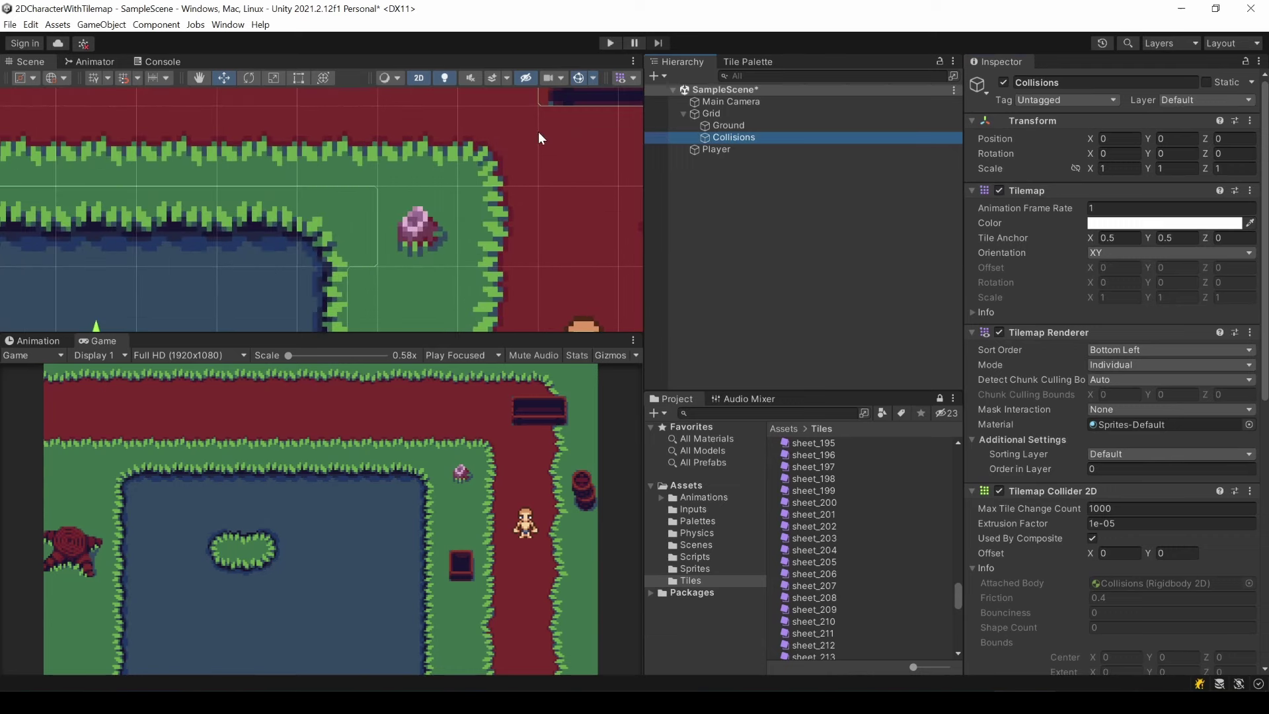
click(609, 42)
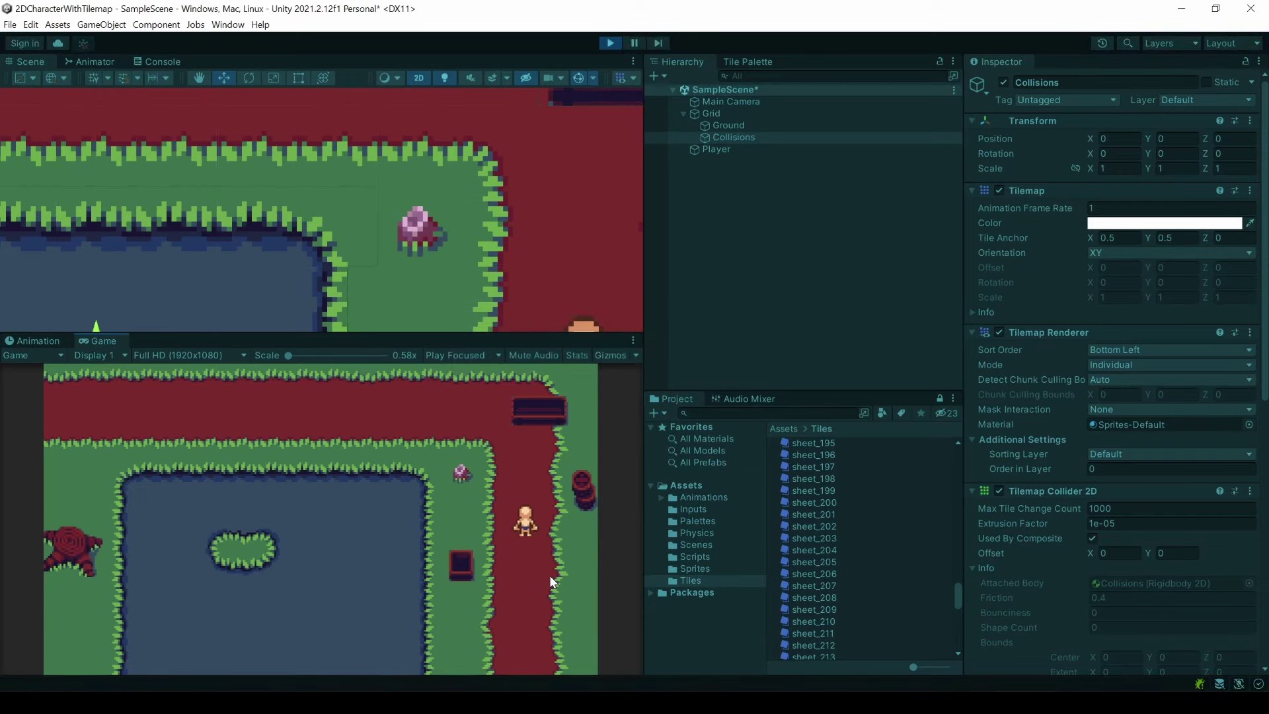
key(w)
key(s)
key(w)
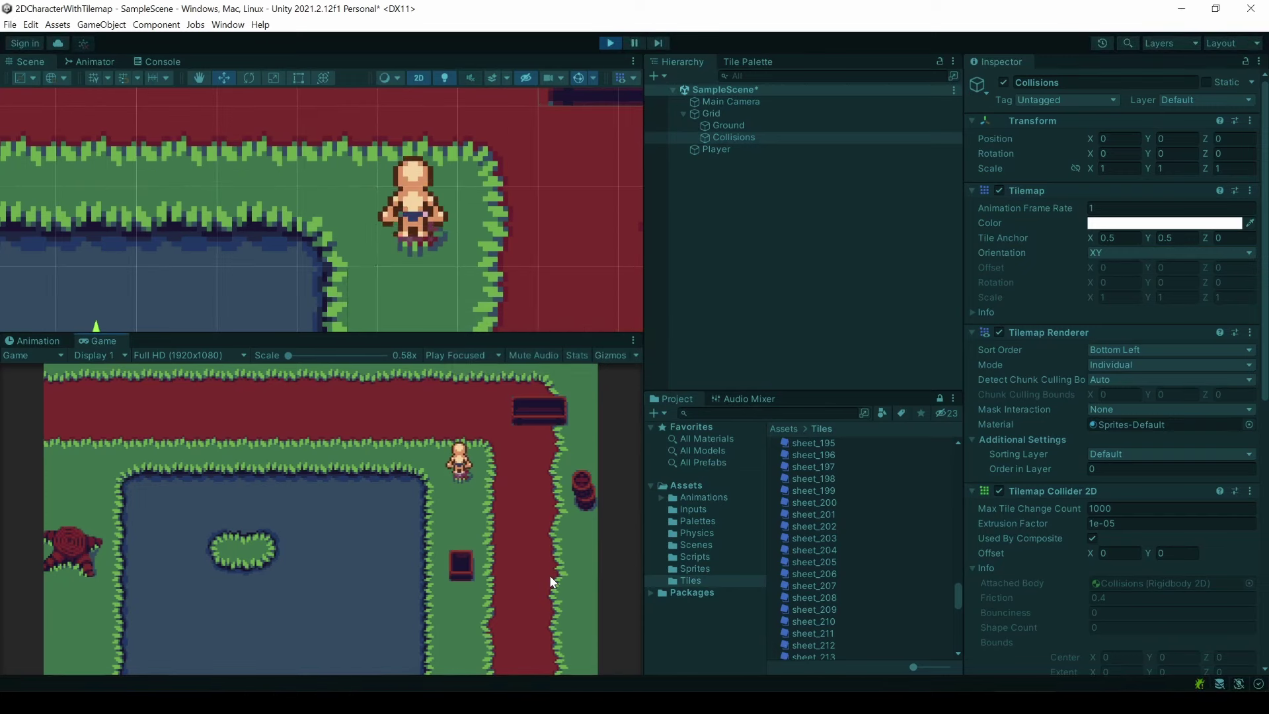
key(s)
key(s)
key(w)
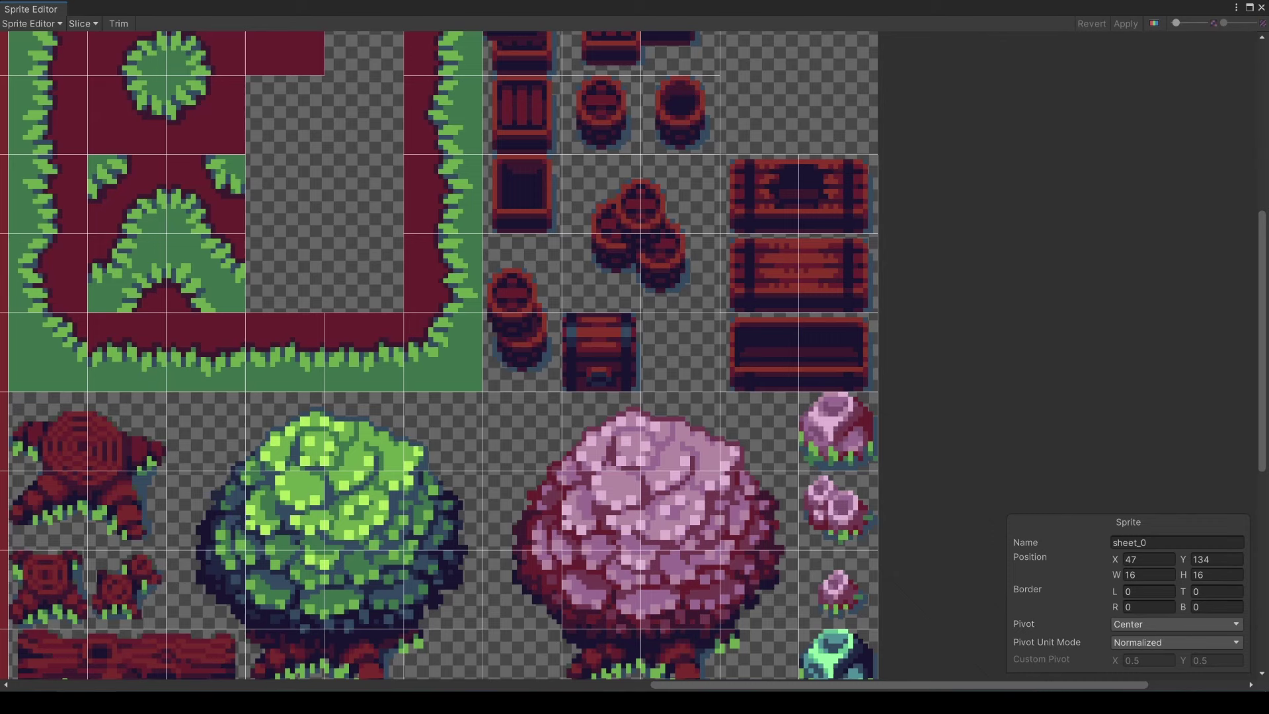
- Switch the Sprite Editor to Custom Physics Shape and generate a shape for the left tile of the long open crate
scroll(762, 313, up, 2)
click(50, 23)
click(69, 69)
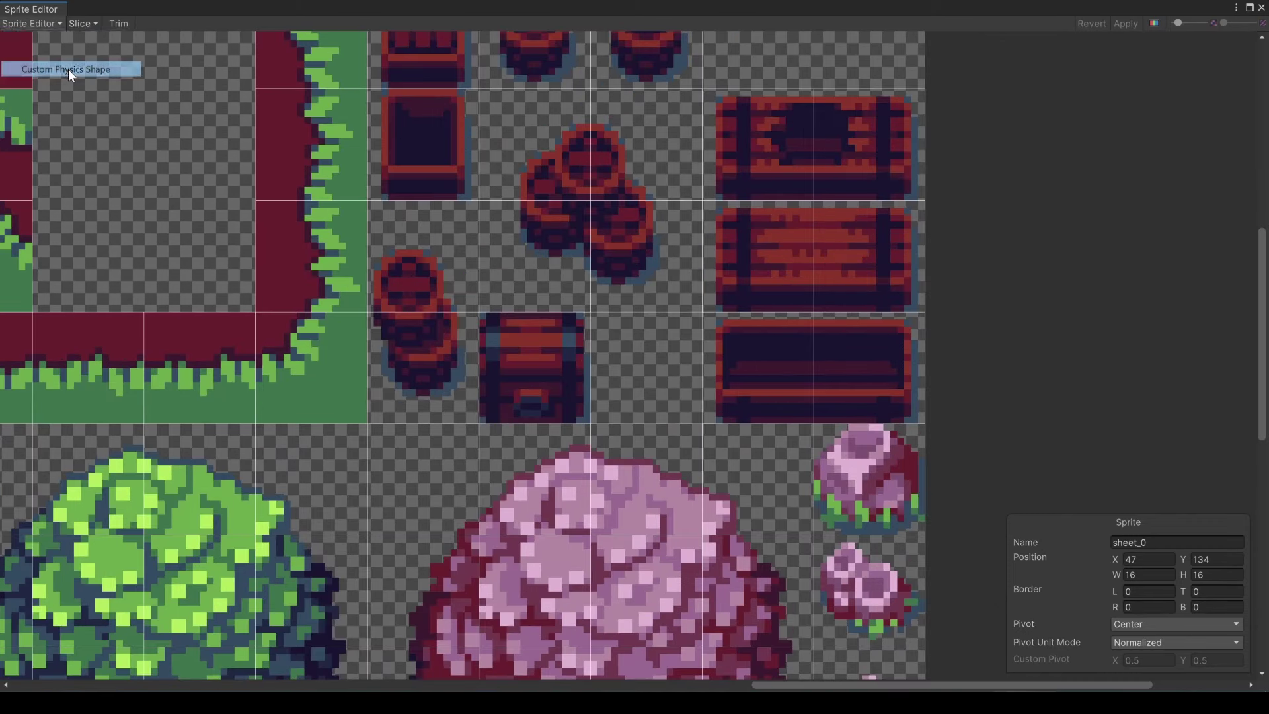
scroll(790, 391, up, 2)
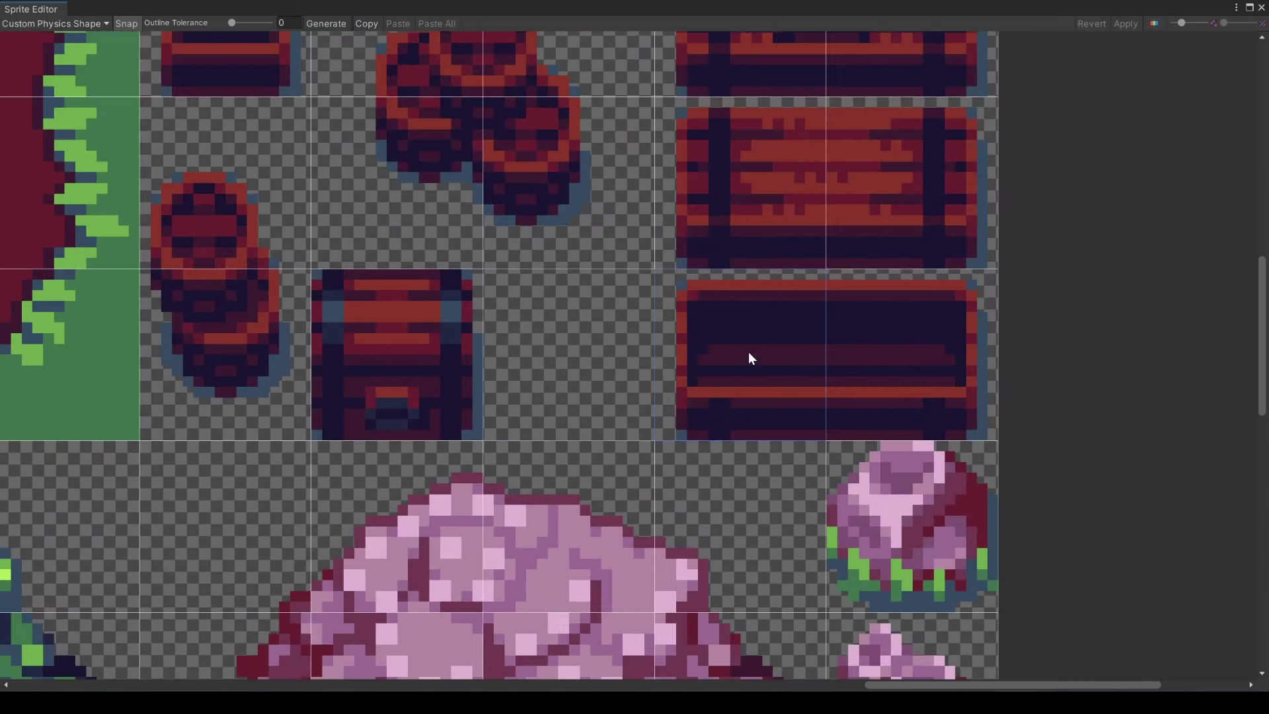
click(324, 24)
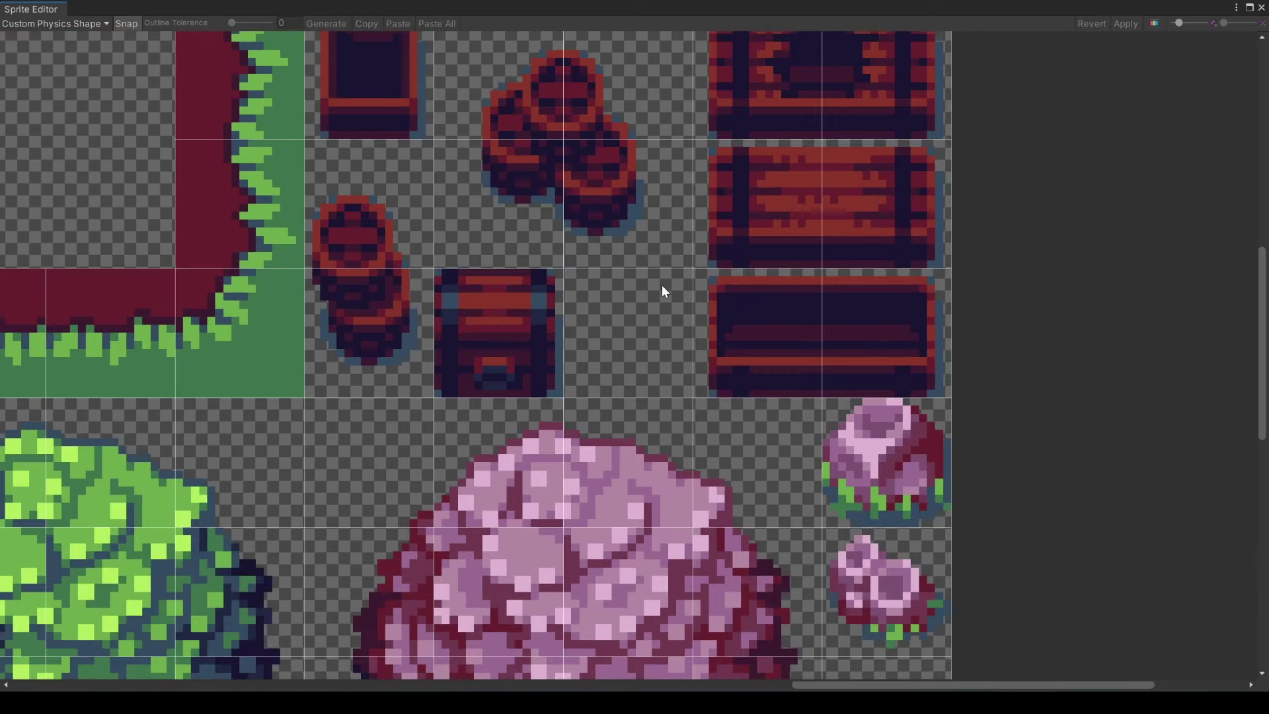
- Generate a custom physics shape for the upper tile of the stacked barrels beside the grass edge
middle_drag(560, 278, 648, 300)
click(449, 220)
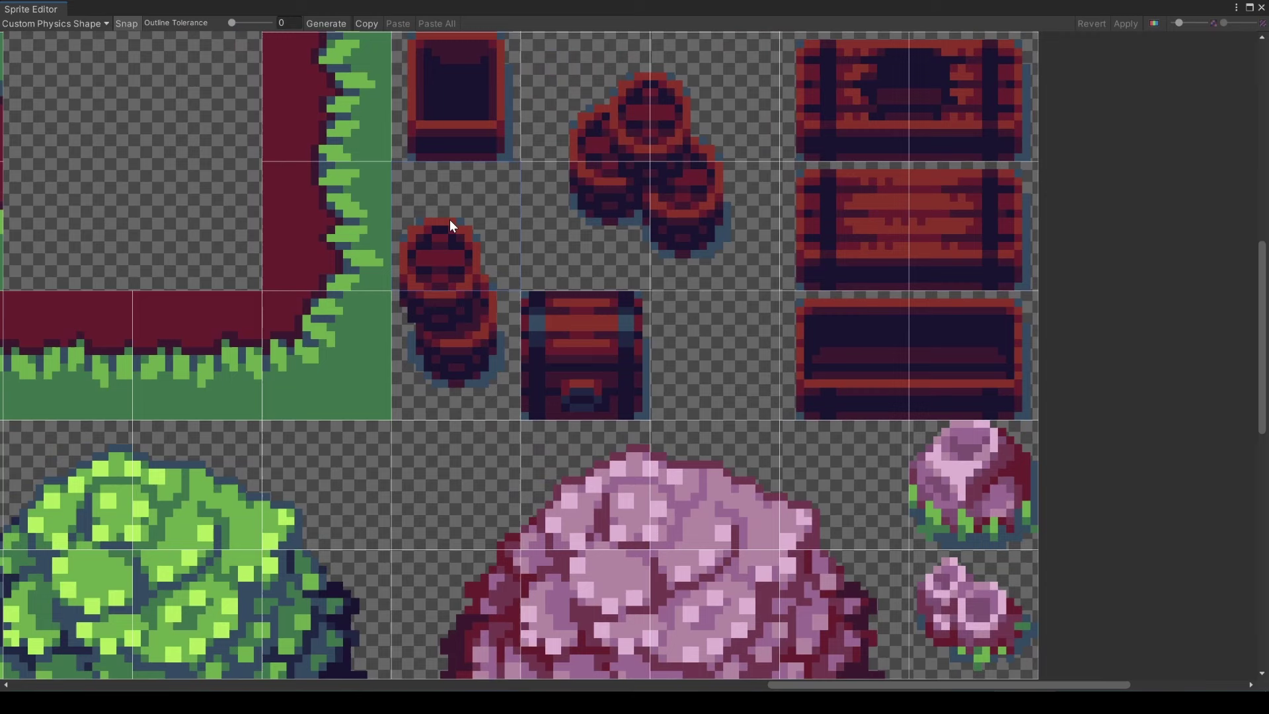
click(328, 21)
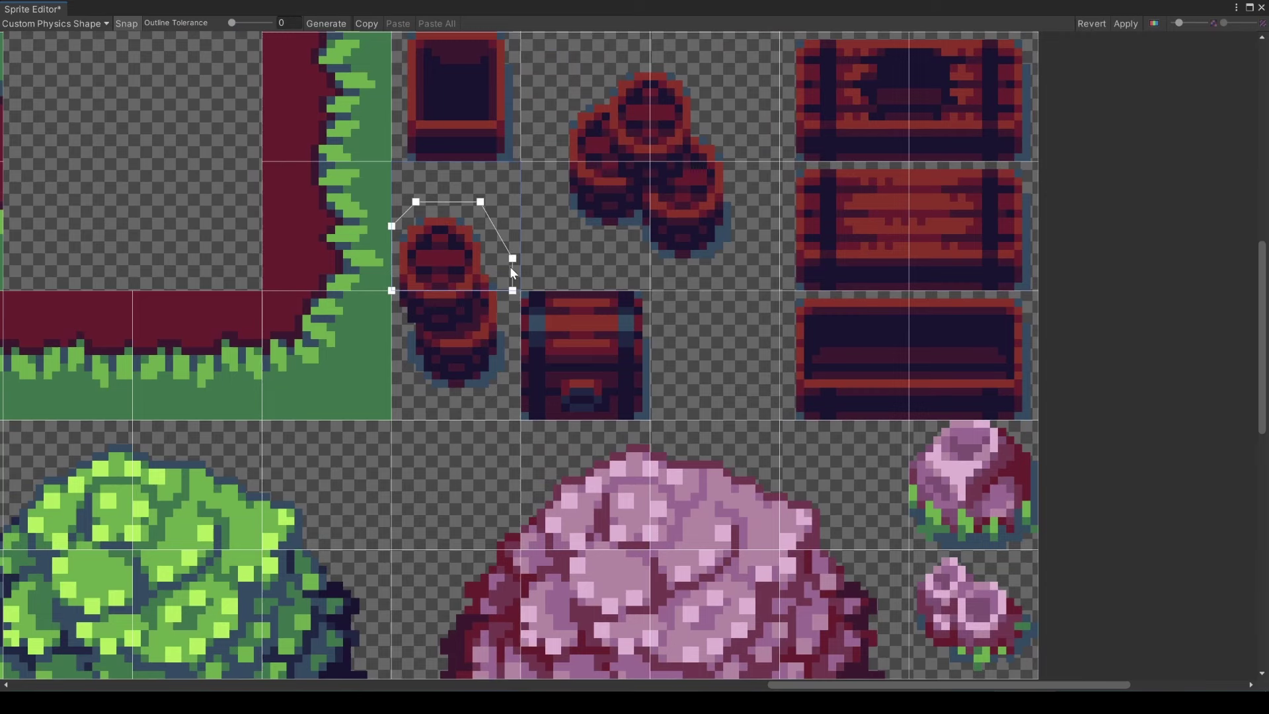
- Generate a custom physics shape for the double pink rock tile beside the pink tree
scroll(397, 324, down, 2)
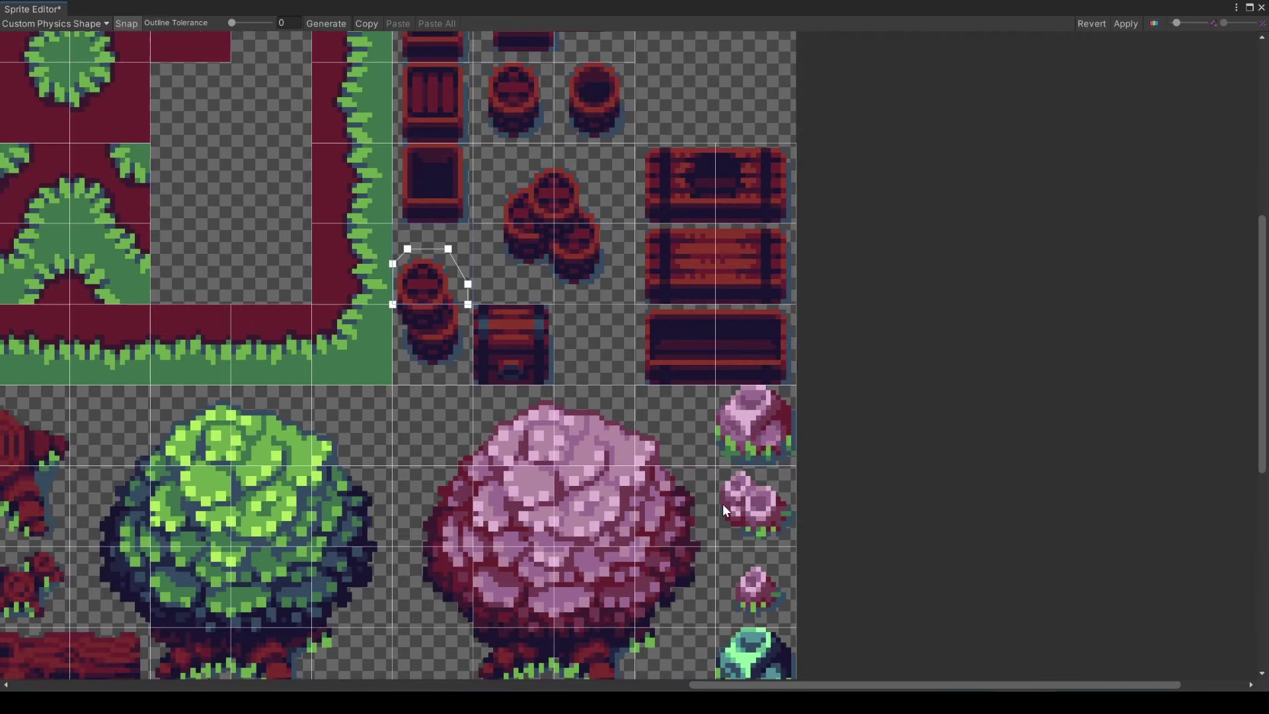
middle_drag(723, 504, 696, 445)
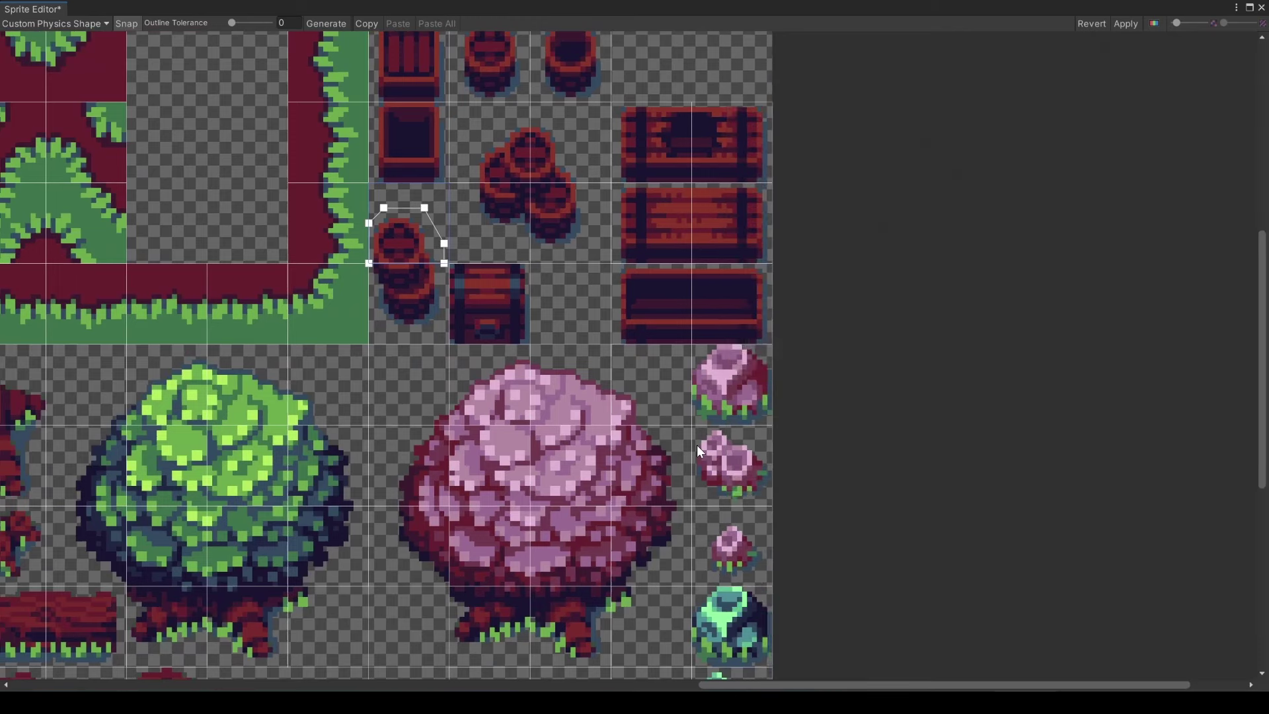
middle_drag(696, 446, 690, 298)
click(689, 292)
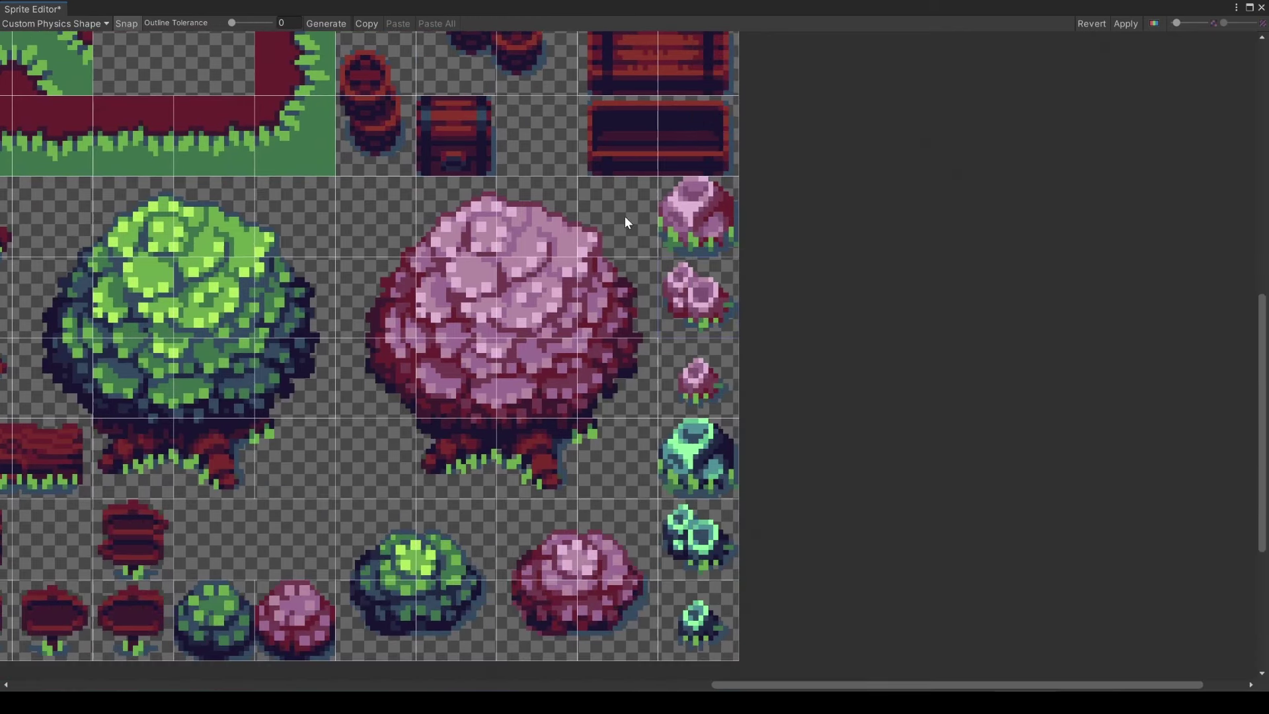
click(337, 20)
scroll(604, 192, up, 2)
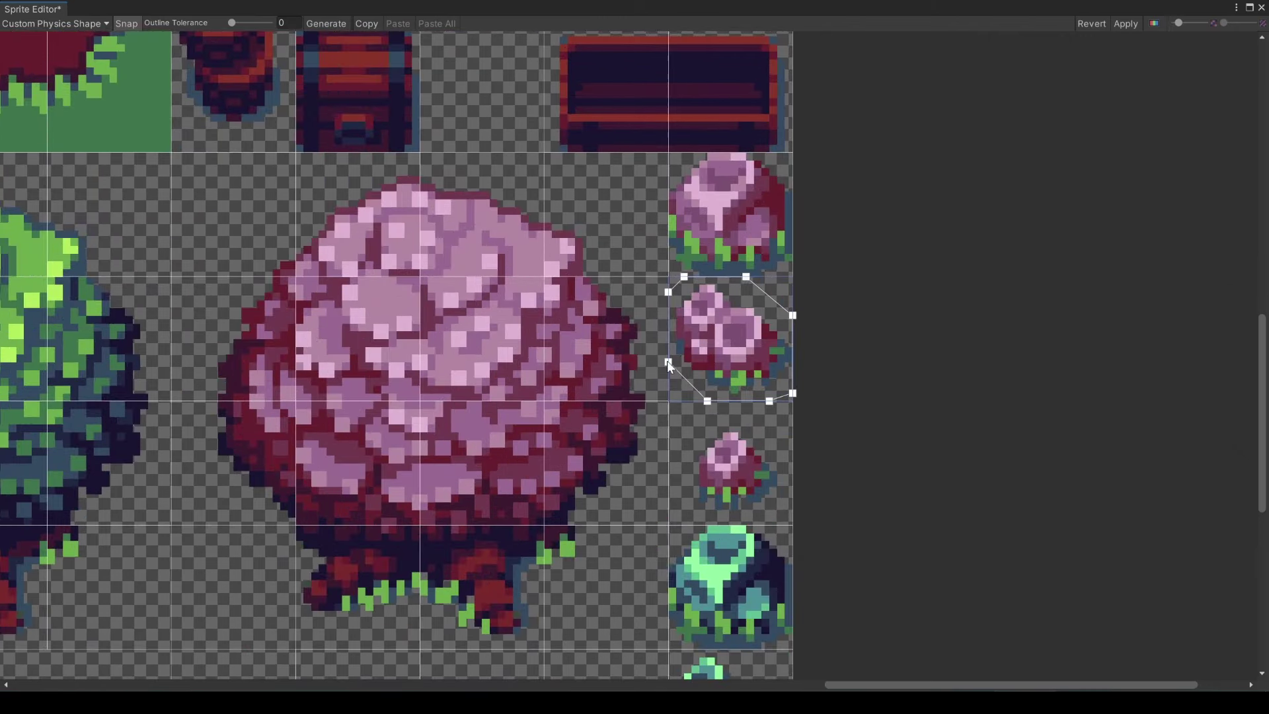
- Generate custom physics shapes for the two upper-left tiles of the pink tree and apply the changes
click(336, 235)
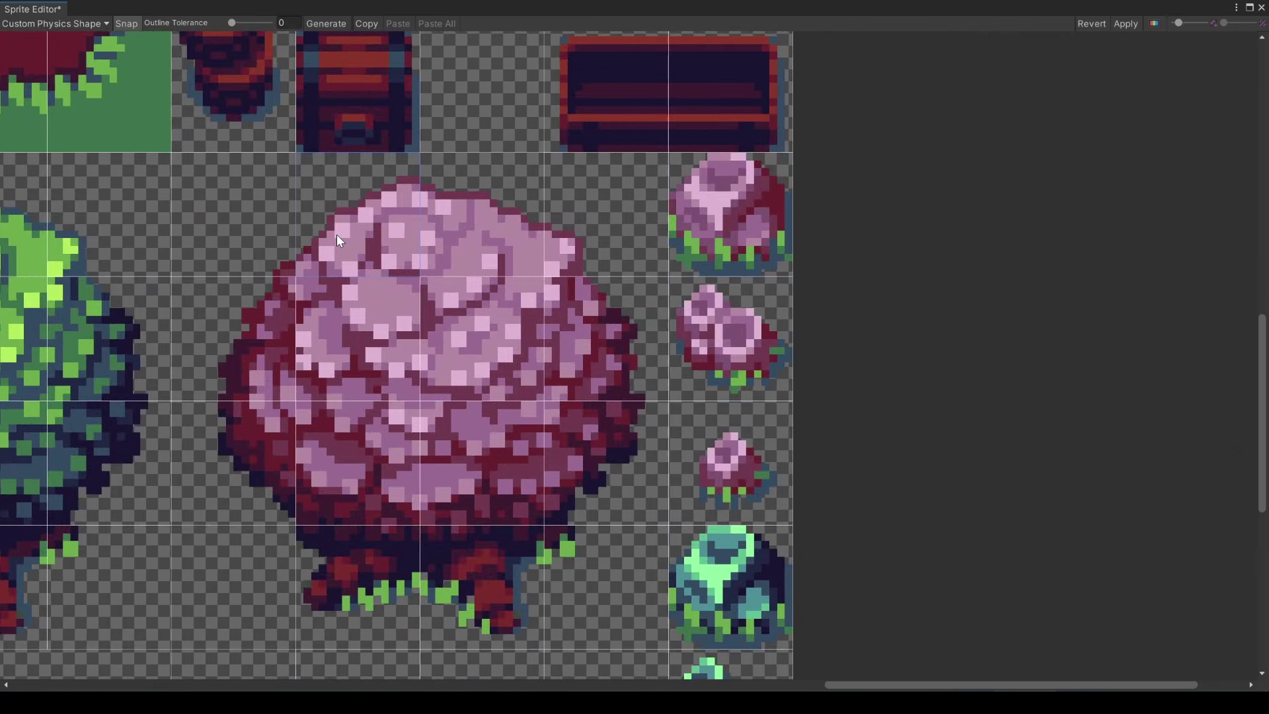
click(319, 26)
click(252, 242)
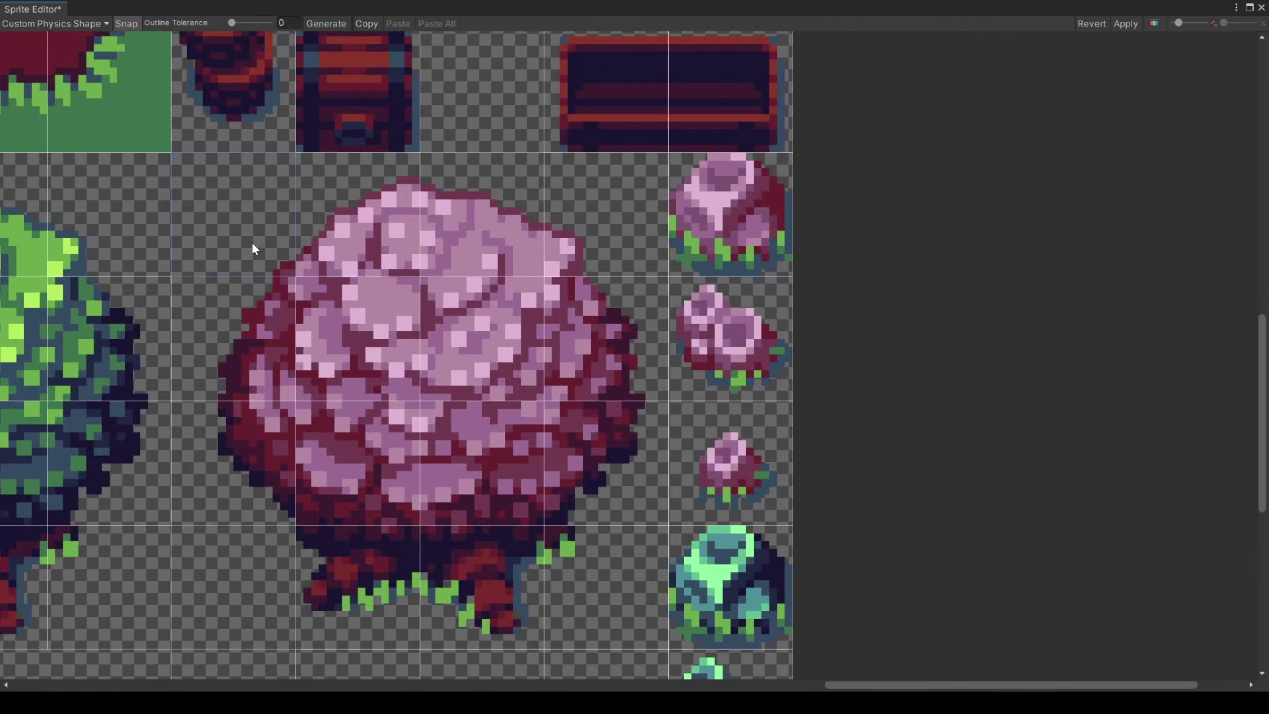
click(322, 21)
click(1060, 253)
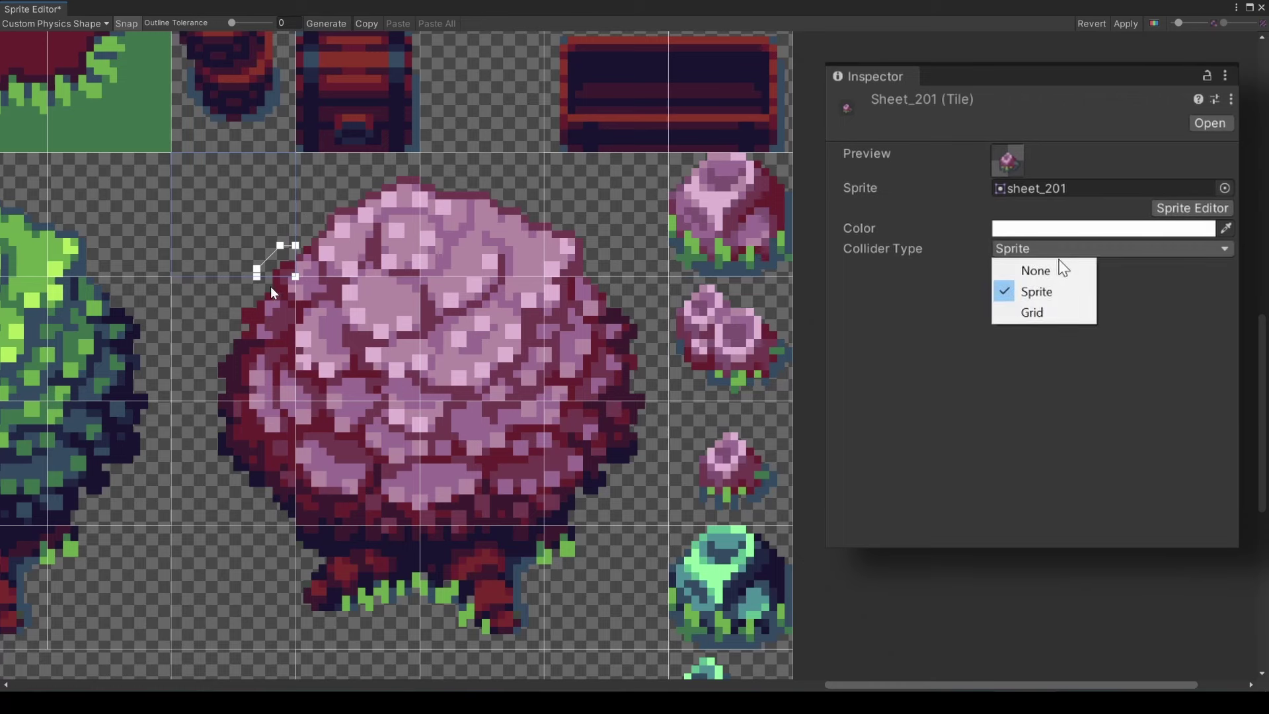
scroll(359, 113, down, 4)
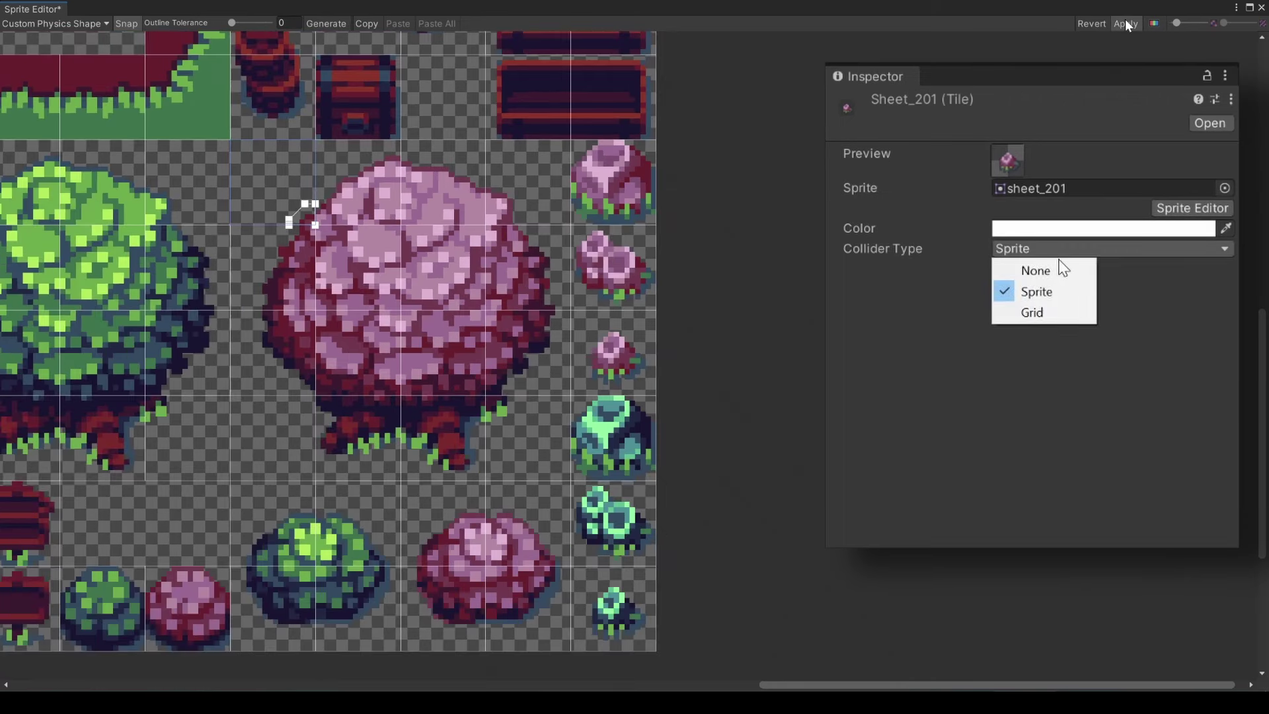
click(1125, 24)
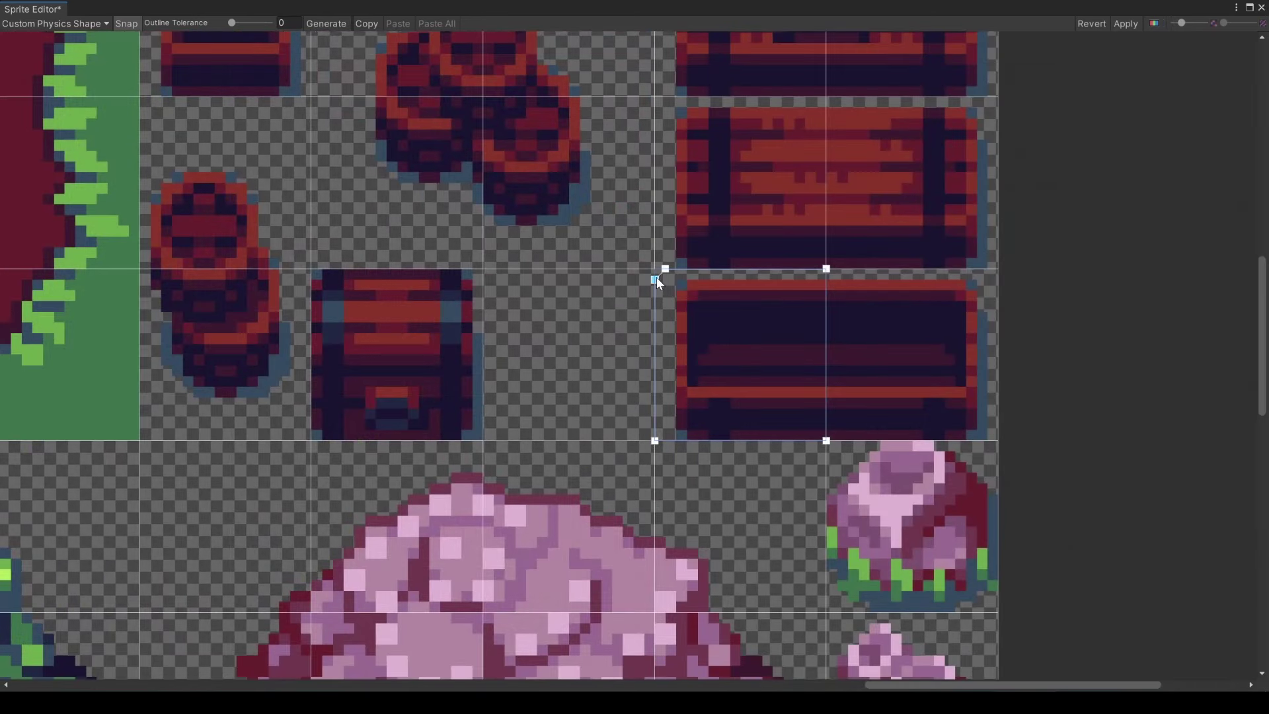
- Reshape the custom physics shape of the long open crate's left tile to cover only its lower part, flush with the crate's side edge
drag(655, 271, 677, 345)
drag(826, 269, 826, 343)
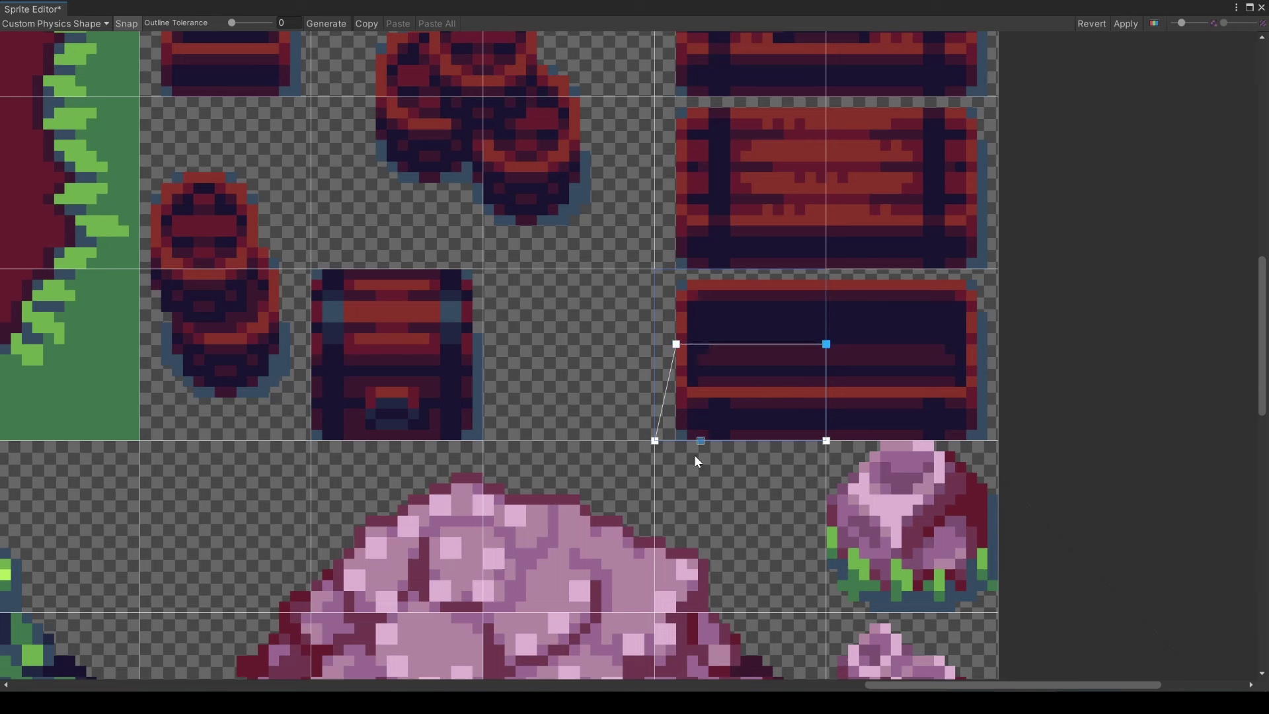
click(655, 441)
drag(659, 439, 677, 440)
- Draw a matching physics shape over the lower part of the long open crate's right tile and apply the changes
click(902, 402)
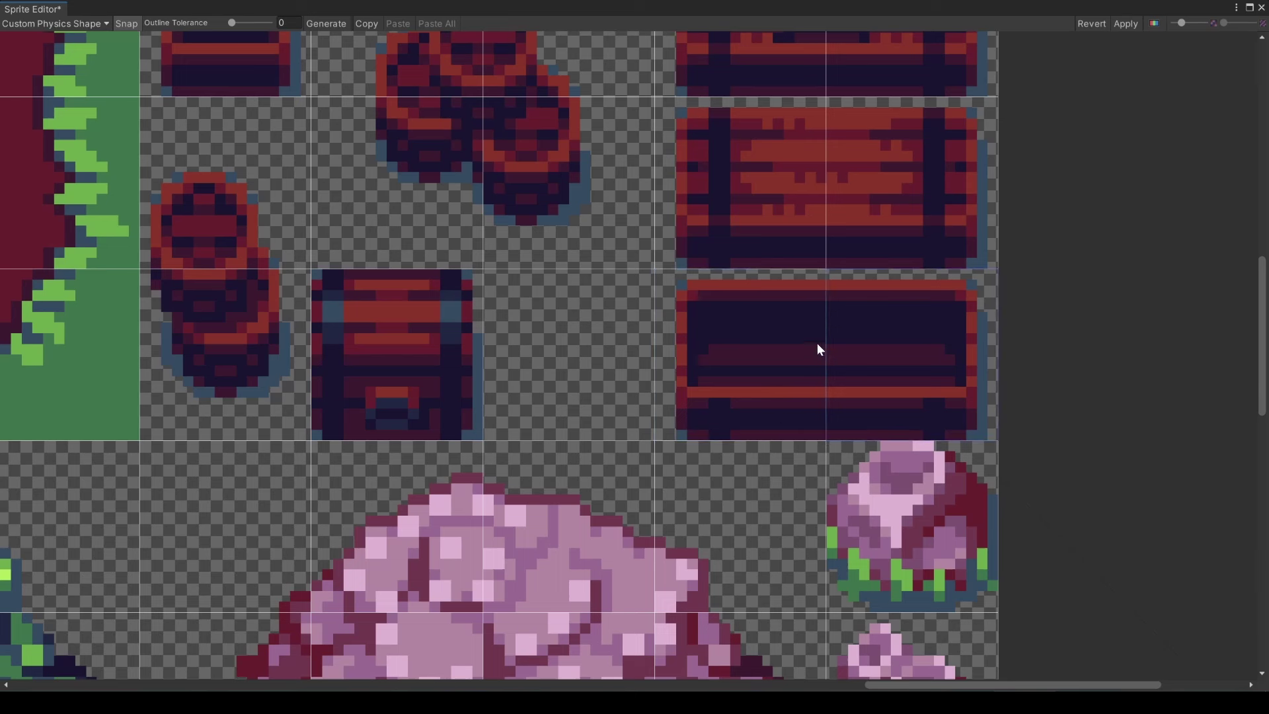
drag(973, 345, 826, 440)
drag(976, 430, 978, 439)
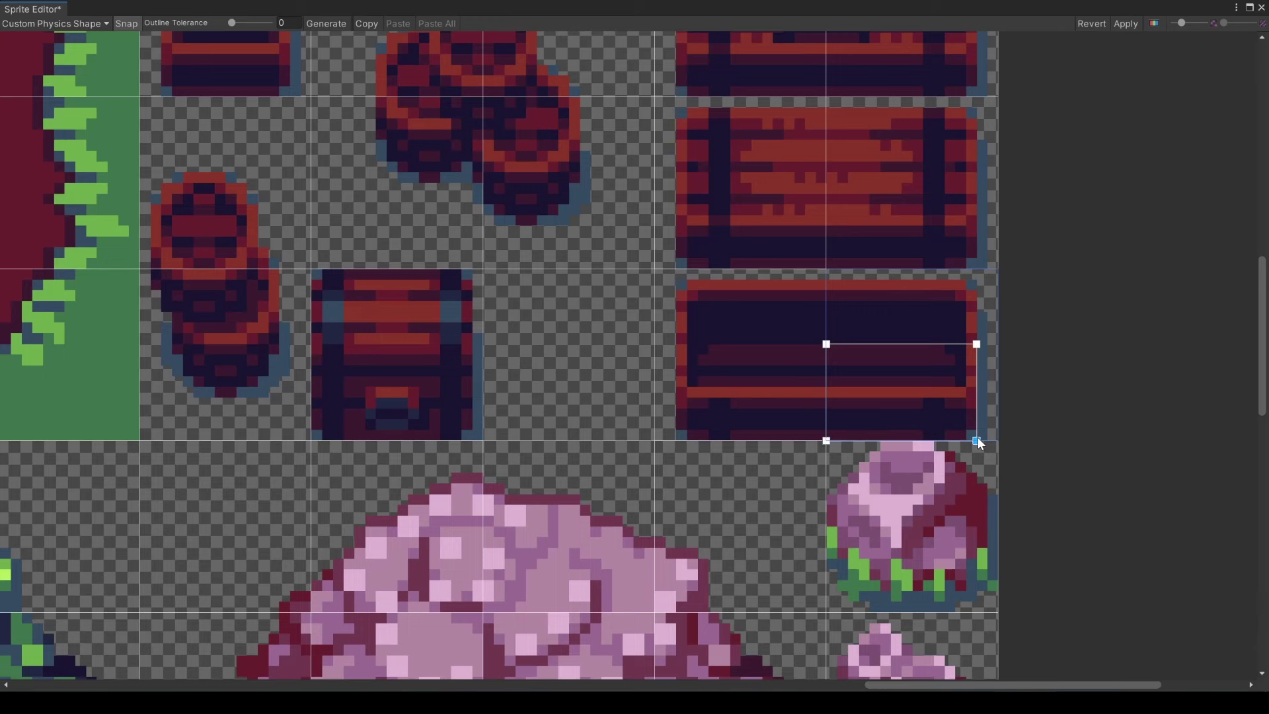
click(1121, 24)
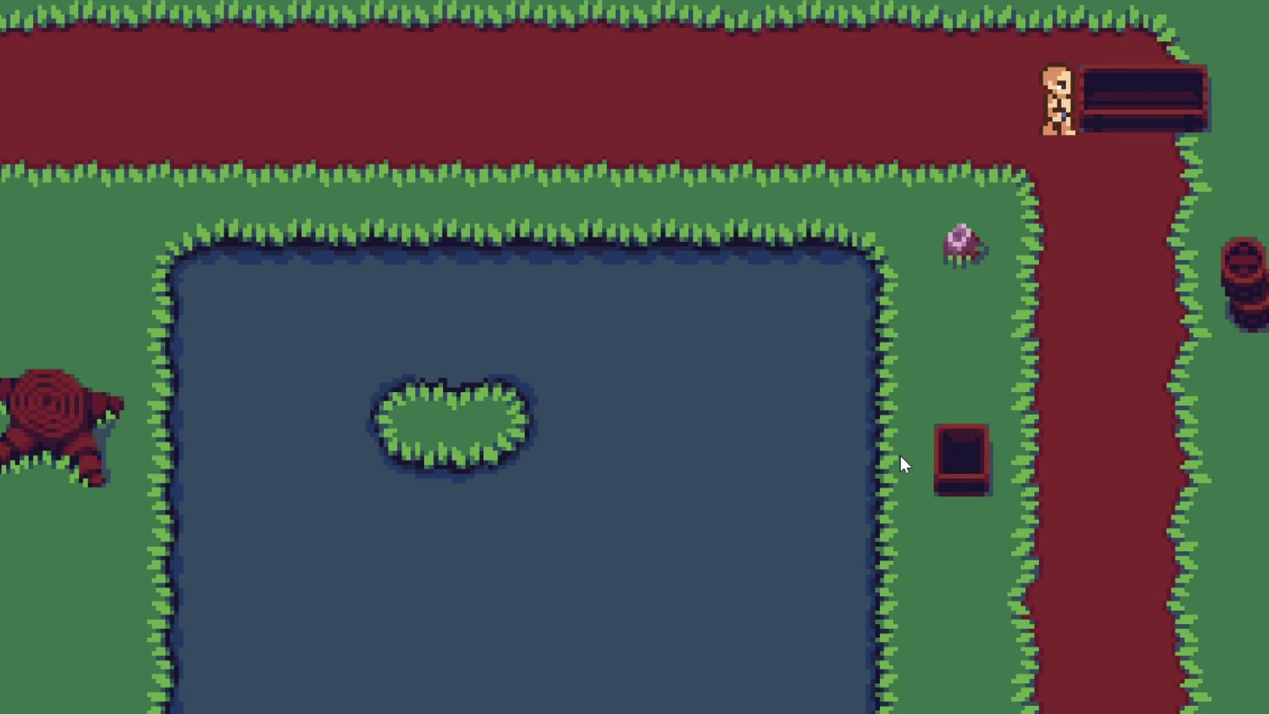
- Playtest the long crate's collider by walking the player against its right side and up against its front edge
key(Right)
key(Up)
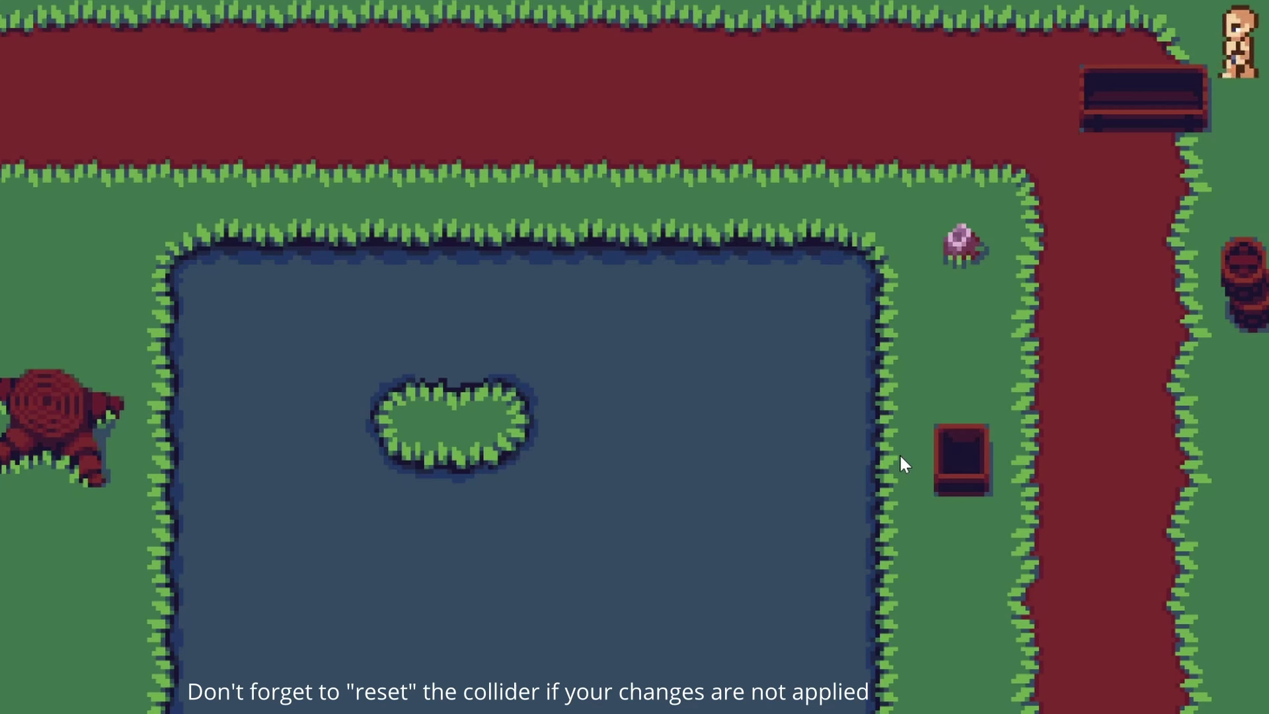
key(Left)
key(Right)
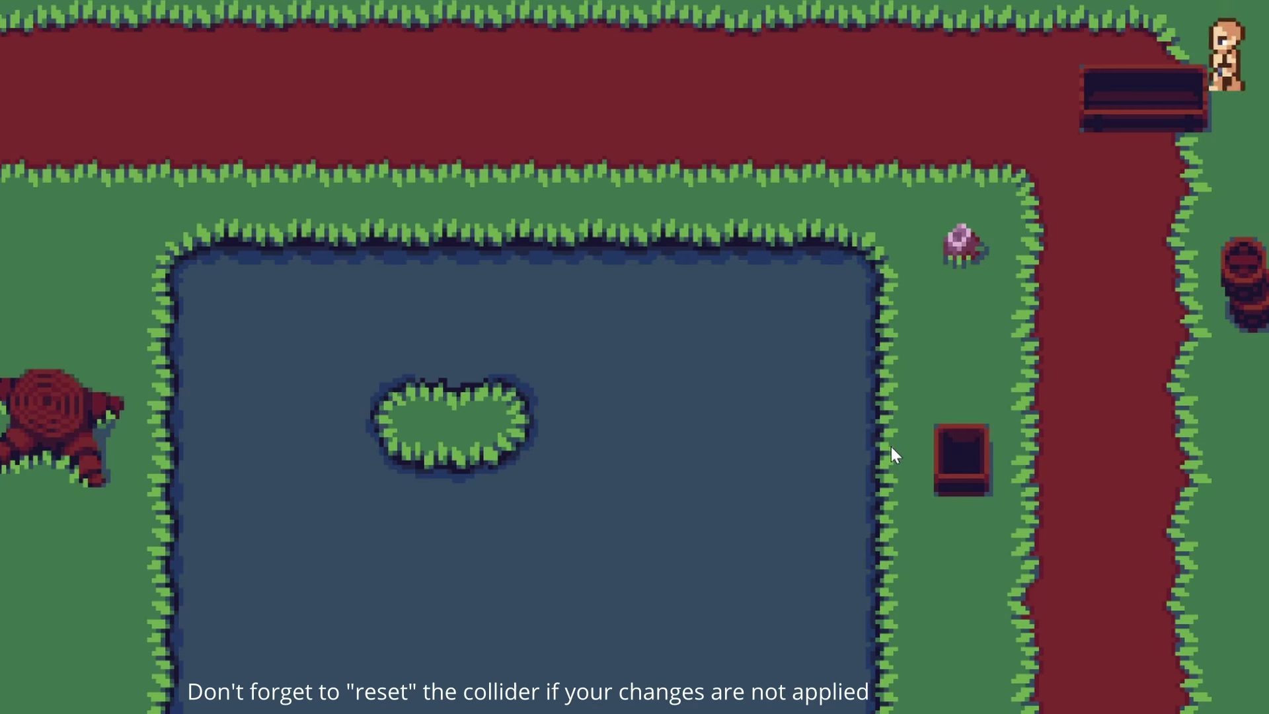
key(Left)
key(Down)
key(Left)
key(Down)
key(Right)
key(Up)
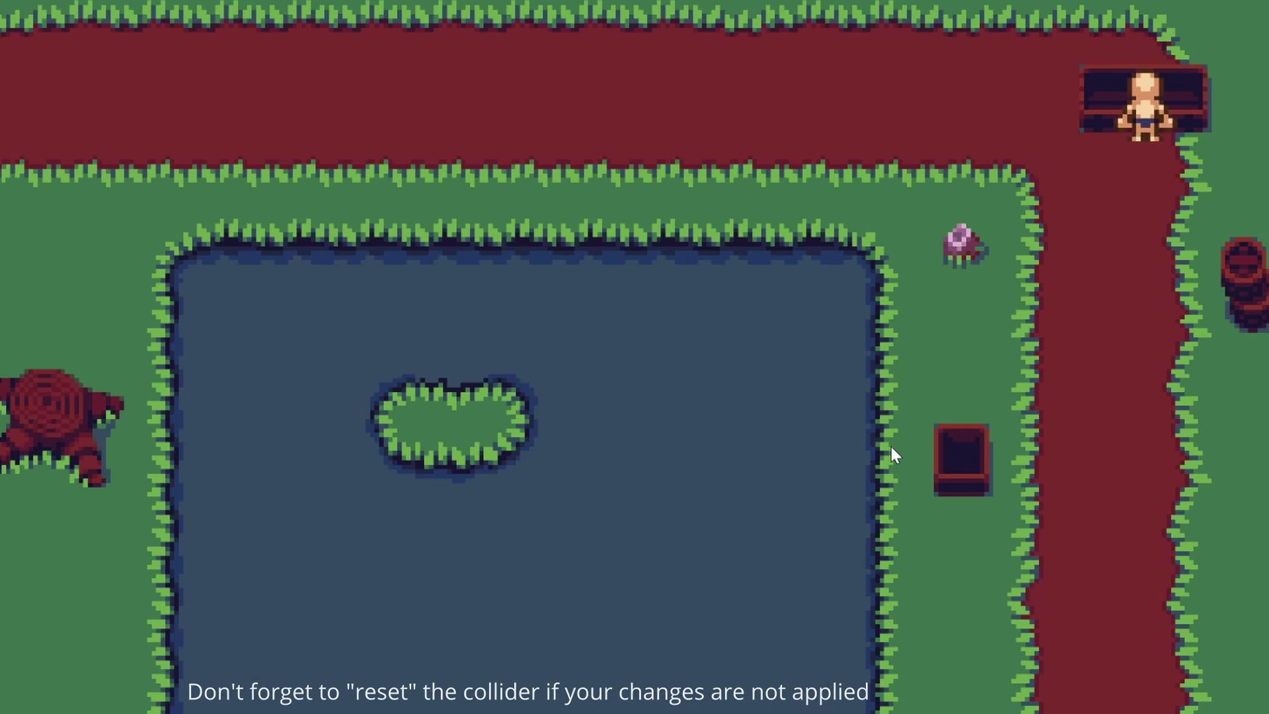
- Walk the player past the crate's upper-left corner, below its front, and against its left side to test the collision
key(Left)
key(Up)
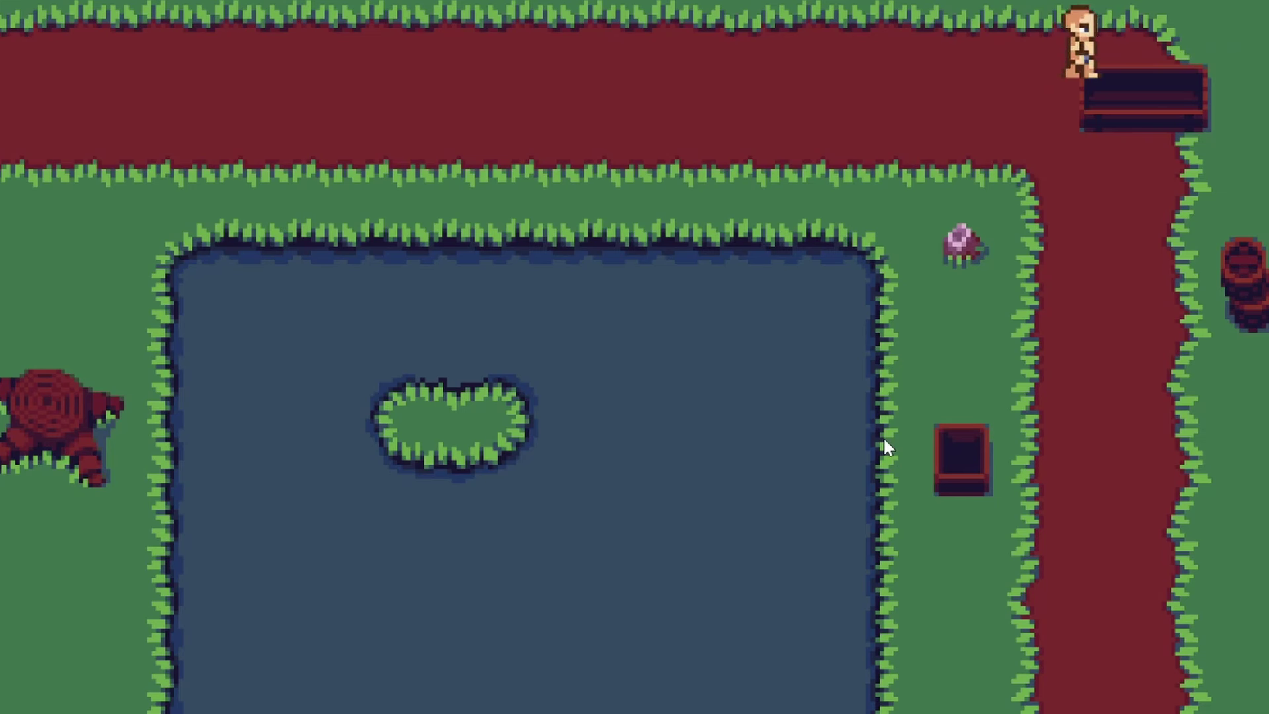
key(Right)
key(Down)
key(Left)
key(Down)
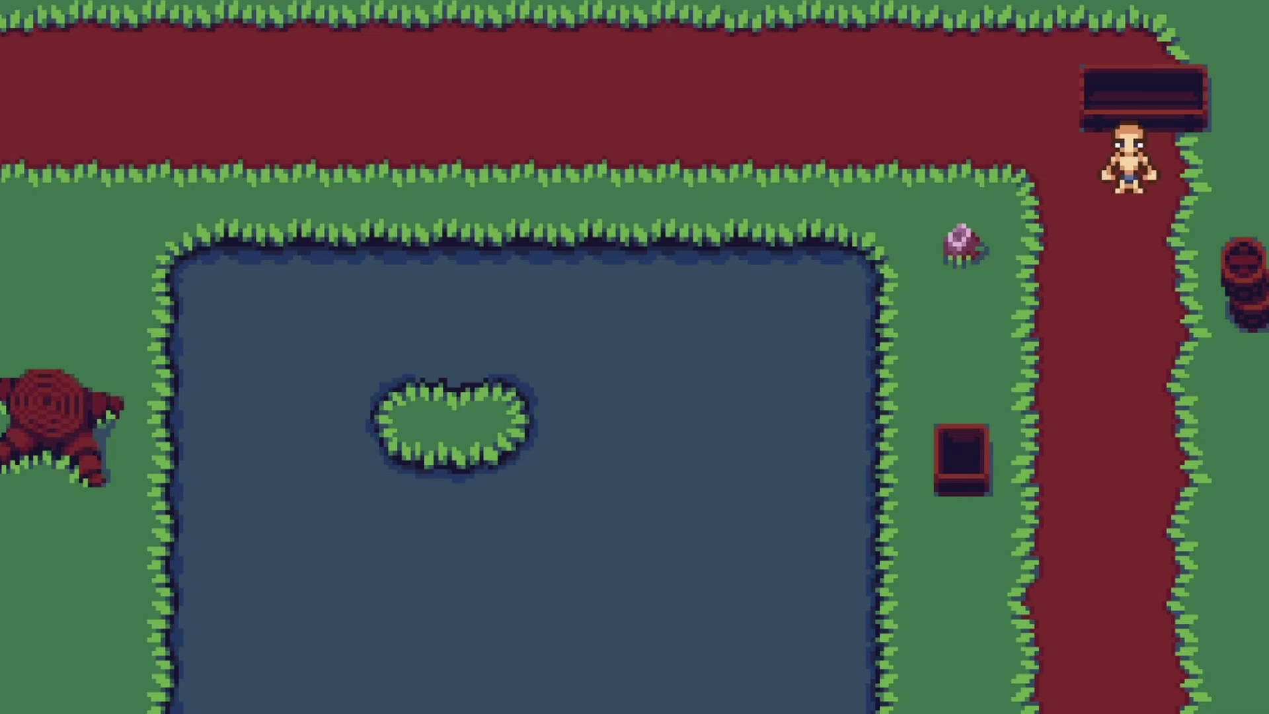
key(Left)
key(Up)
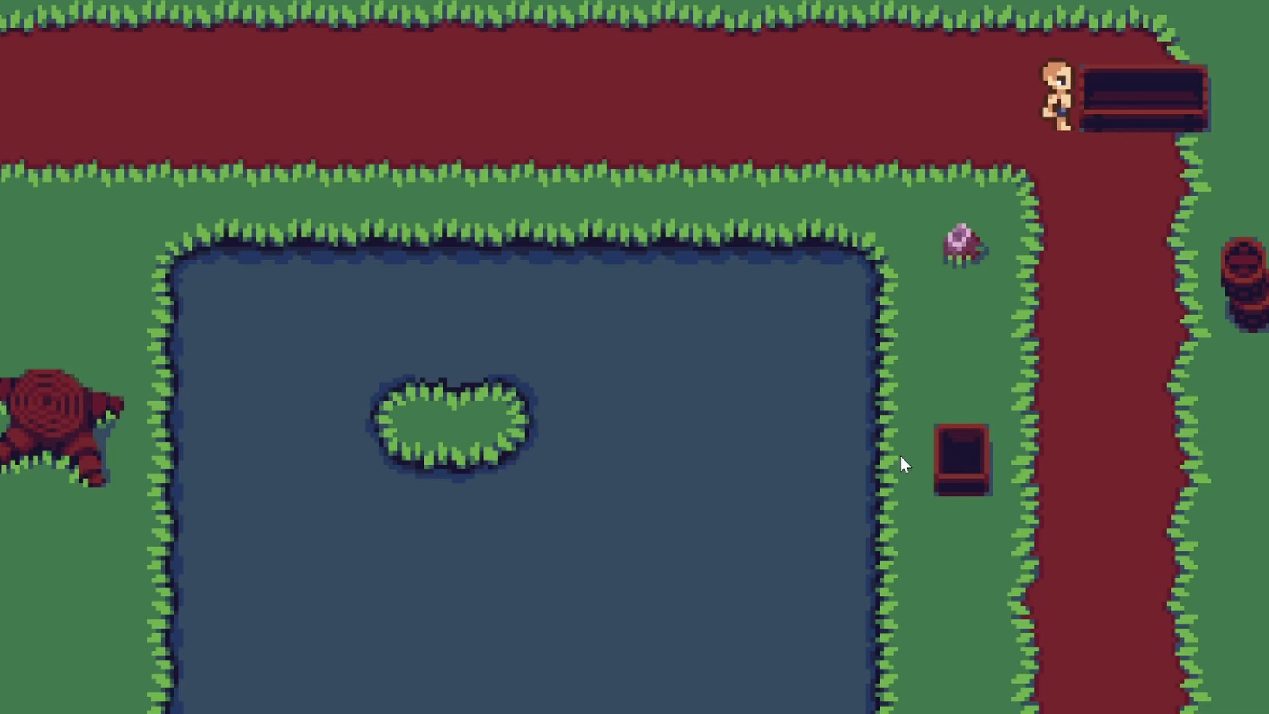
key(Right)
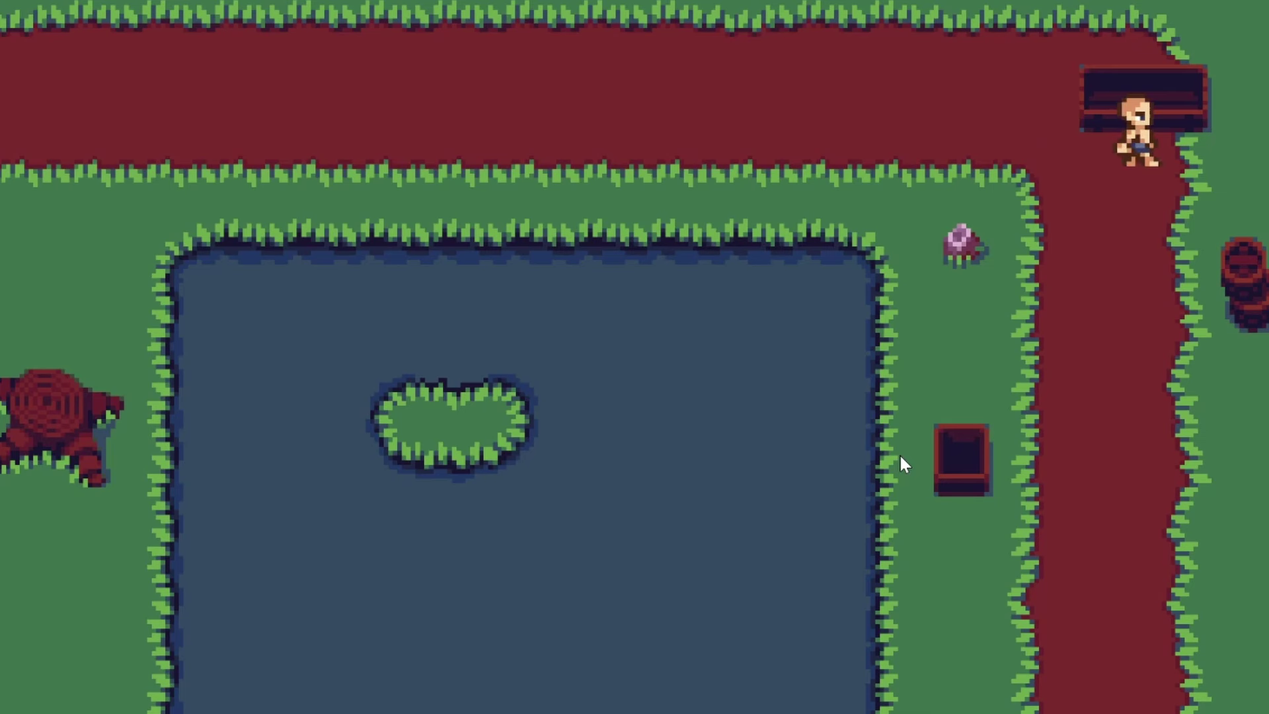
- Circle the player around the crate to test the collision along its back edge and front edge
key(Right)
key(Up)
key(Left)
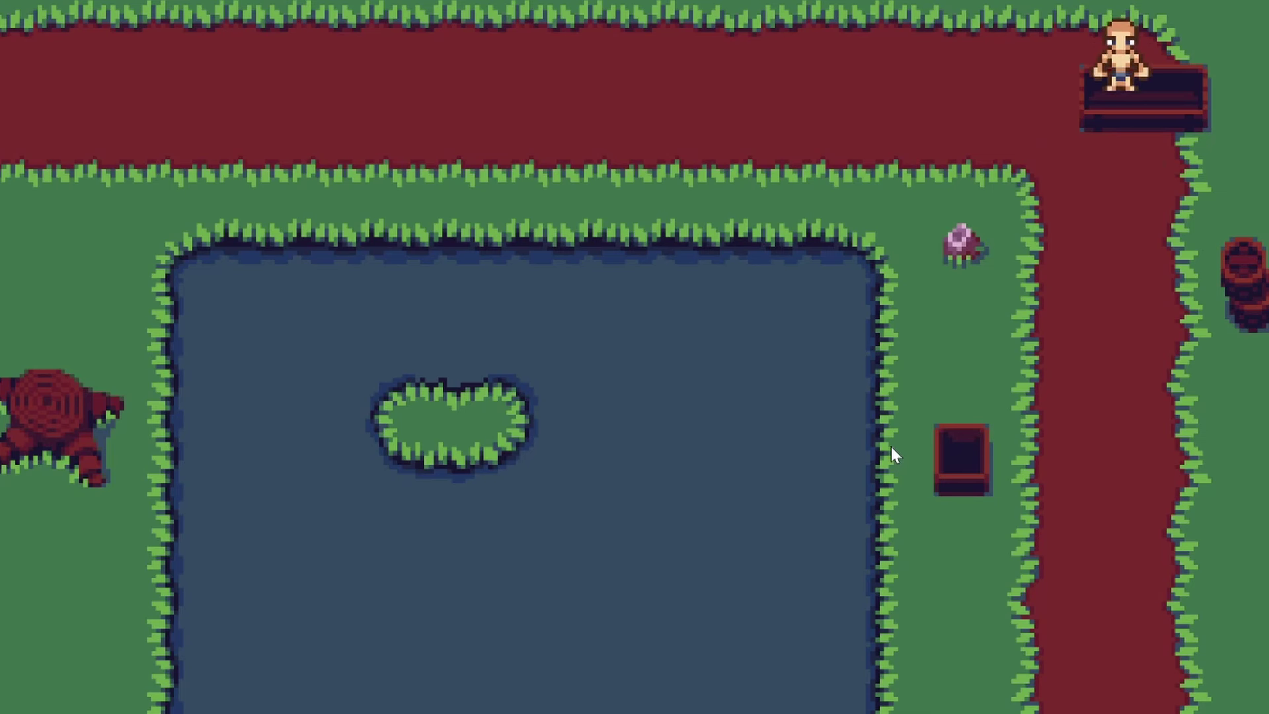
key(Right)
key(Left)
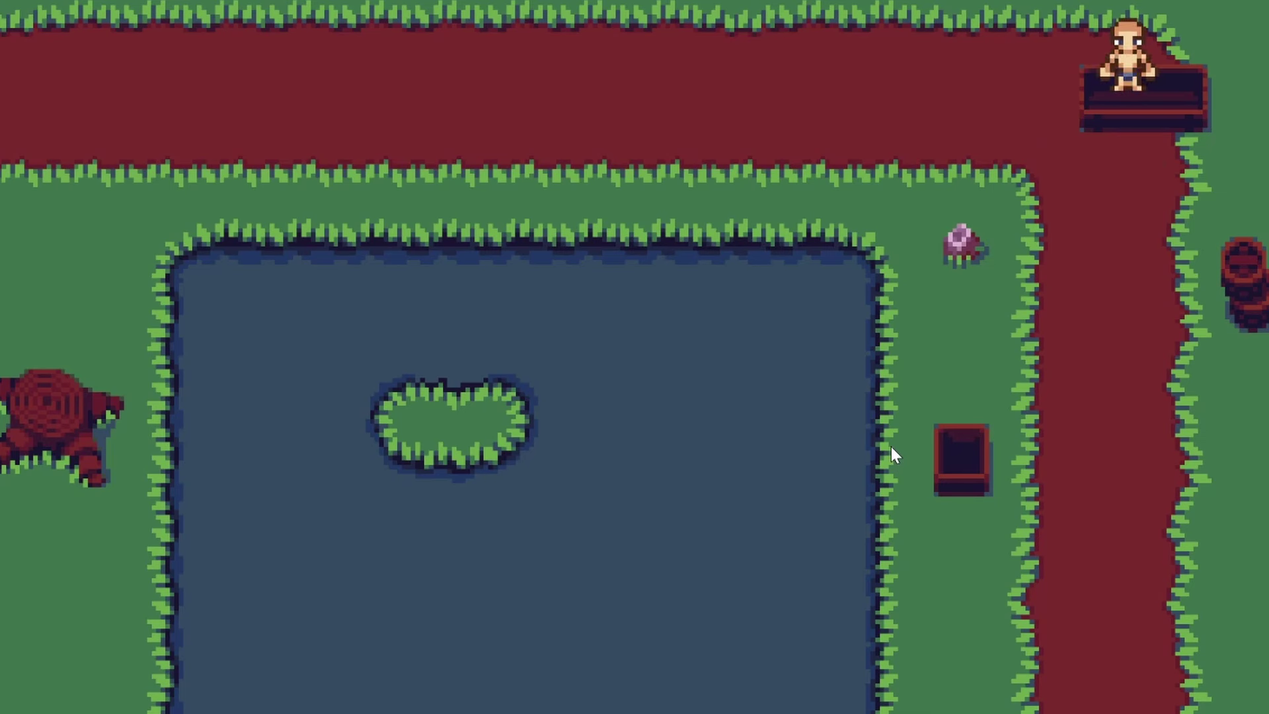
key(Down)
key(Right)
key(Left)
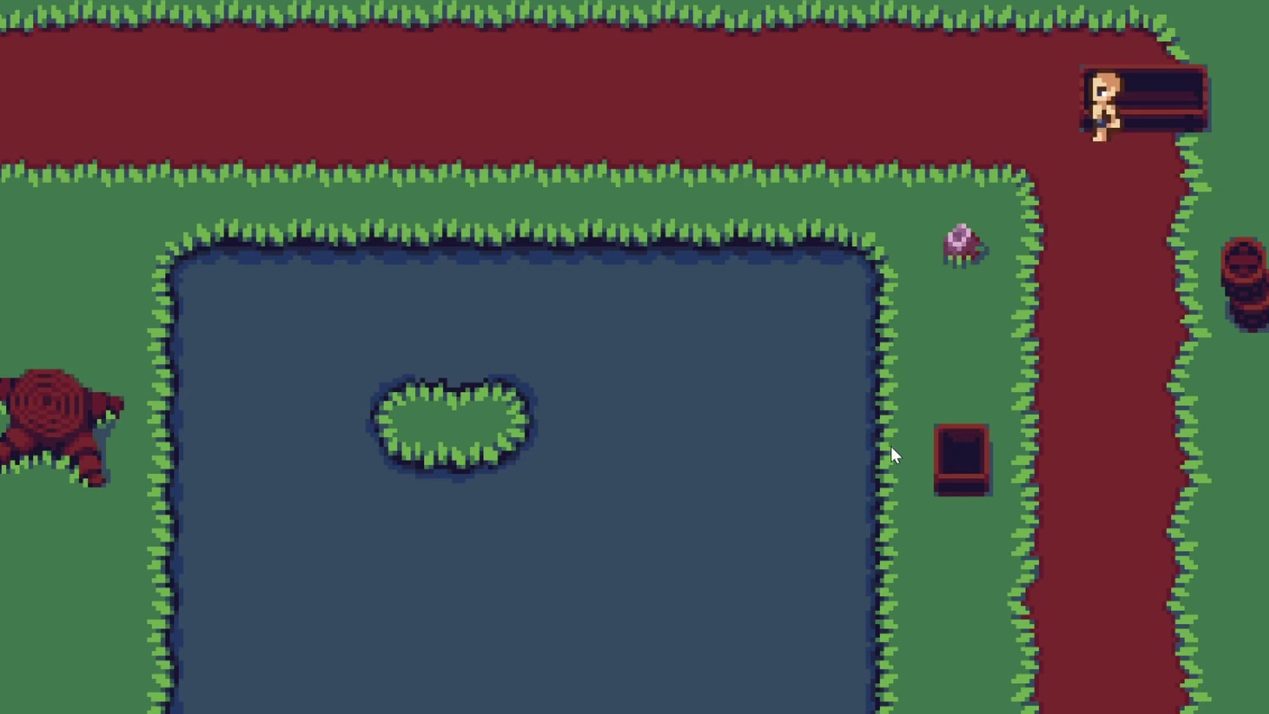
- Walk the player around the crate's upper-right corner to its front, and down the dirt path away from it
key(Up)
key(Right)
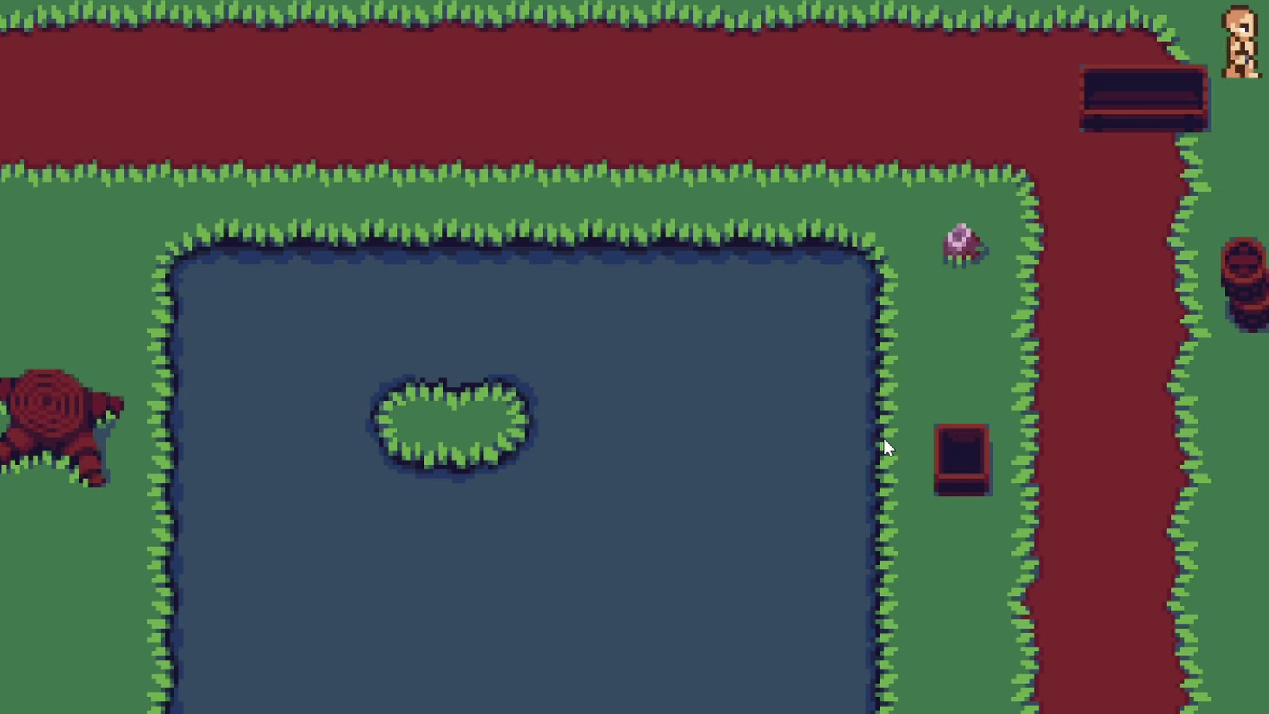
key(Down)
key(Left)
key(Down)
key(Left)
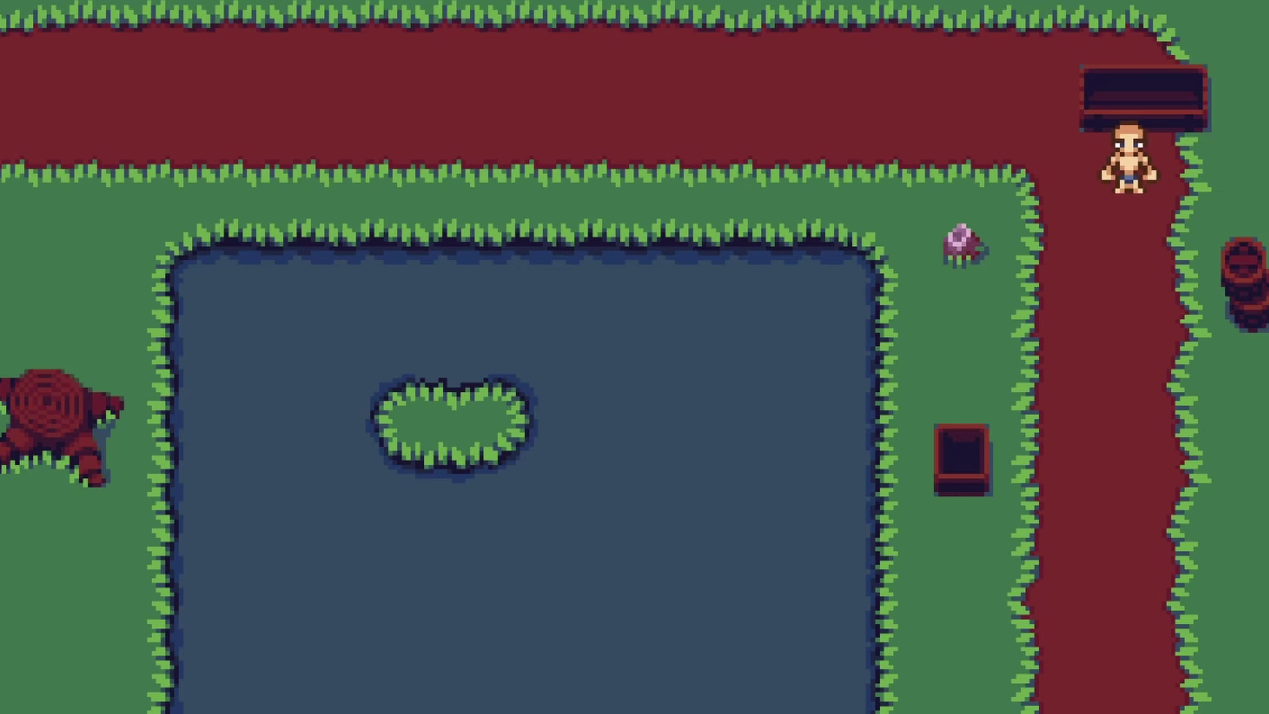
key(Down)
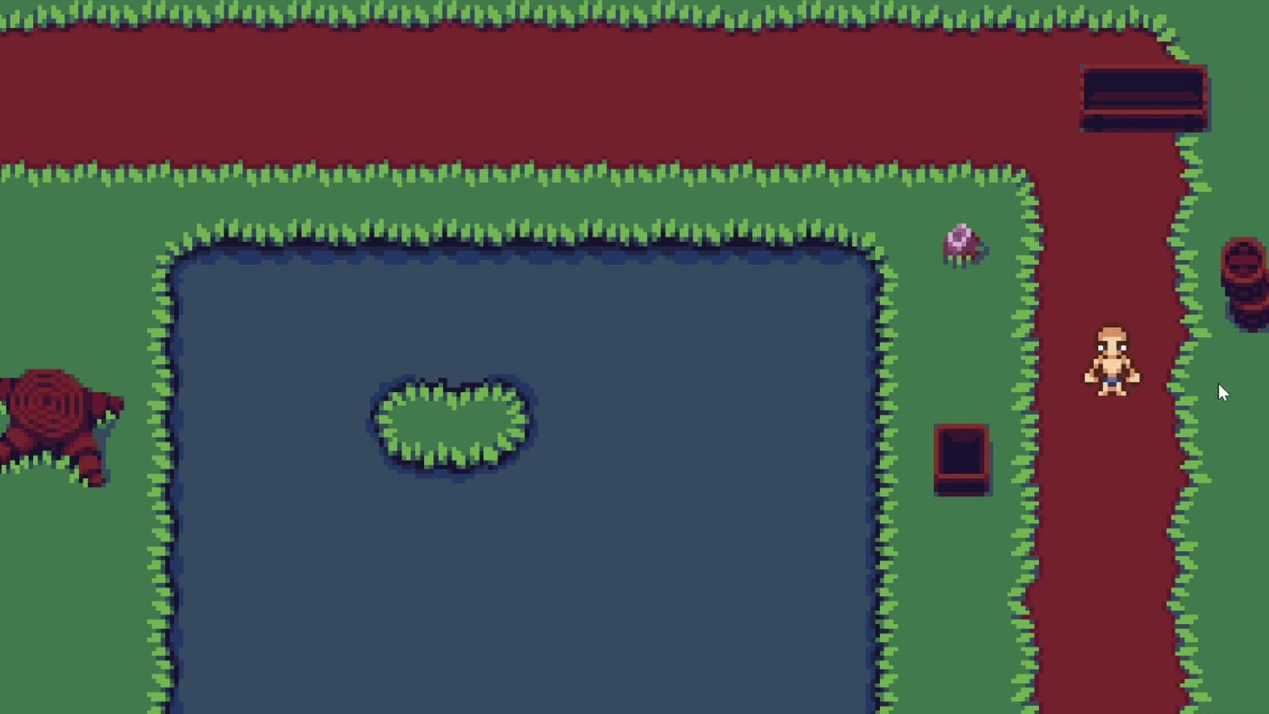
- Return the player to the crate's right side and walk back and forth behind it to check how they overlap
key(Up)
key(Right)
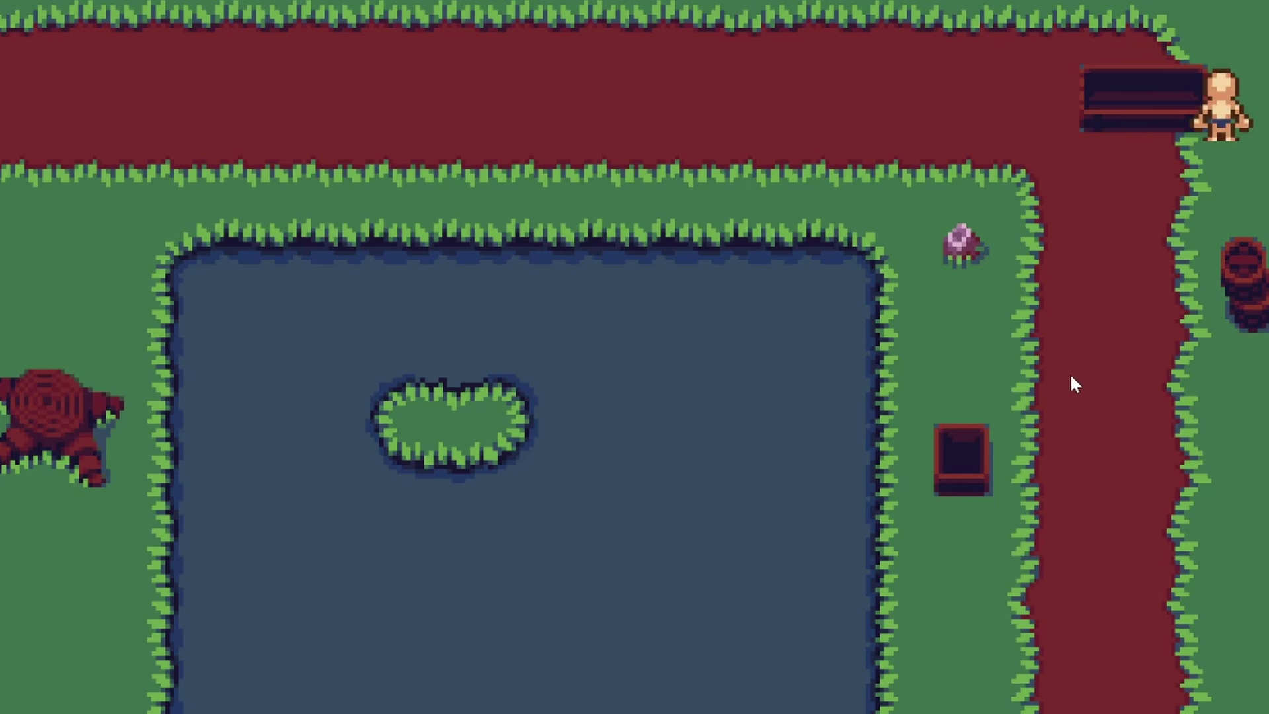
key(Up)
key(Left)
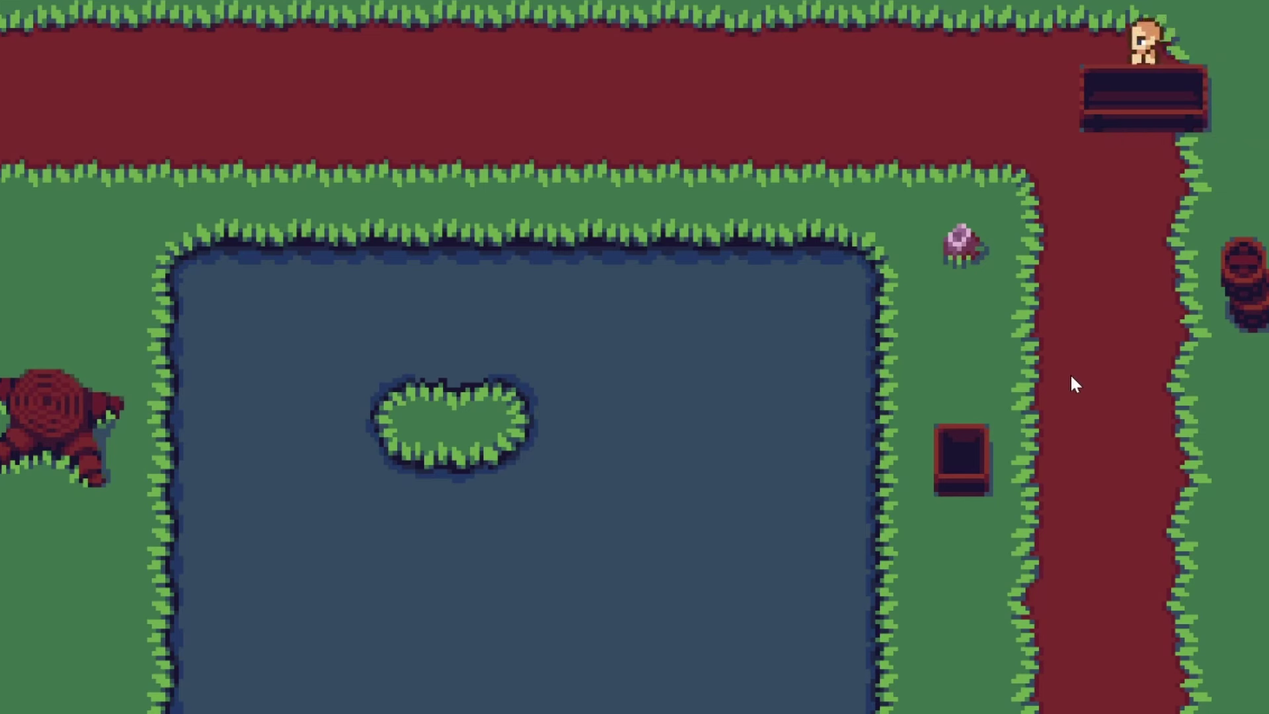
key(Left)
key(Right)
key(Left)
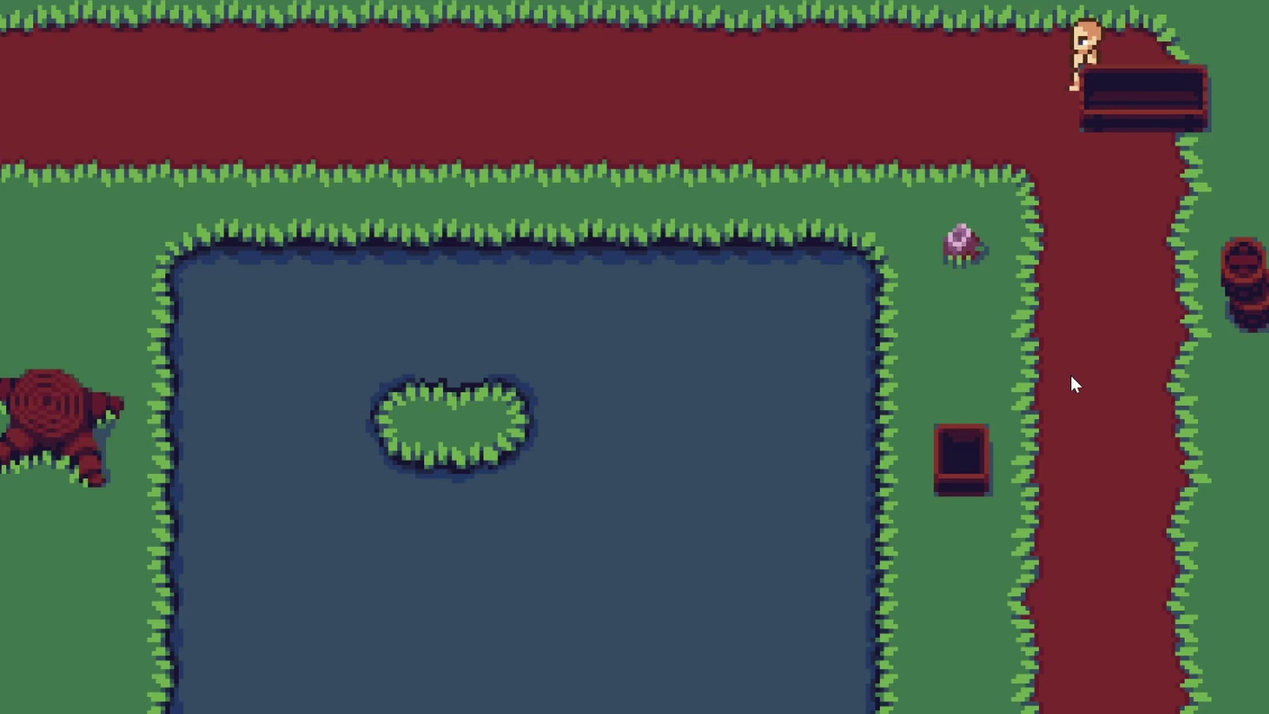